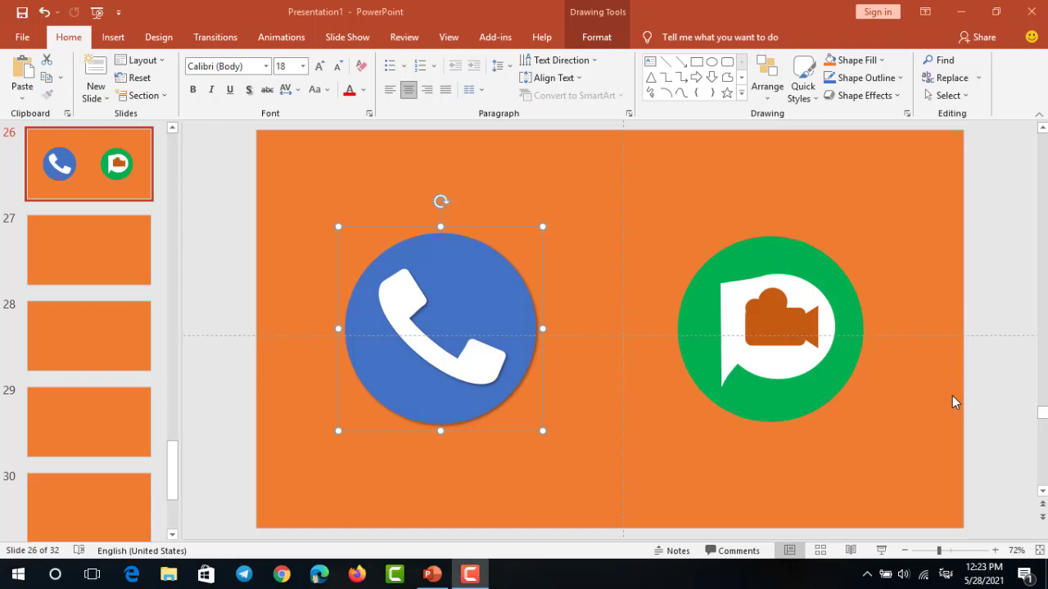
Copy the blue phone icon group from slide 26 and switch to blank slide 27.
left_click(763, 446)
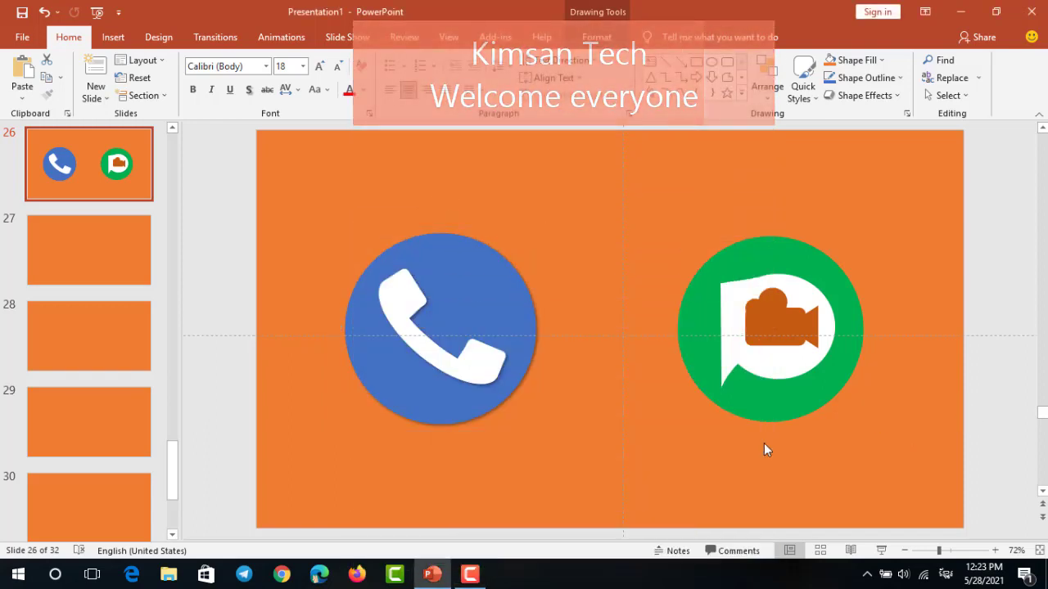
left_click(476, 350)
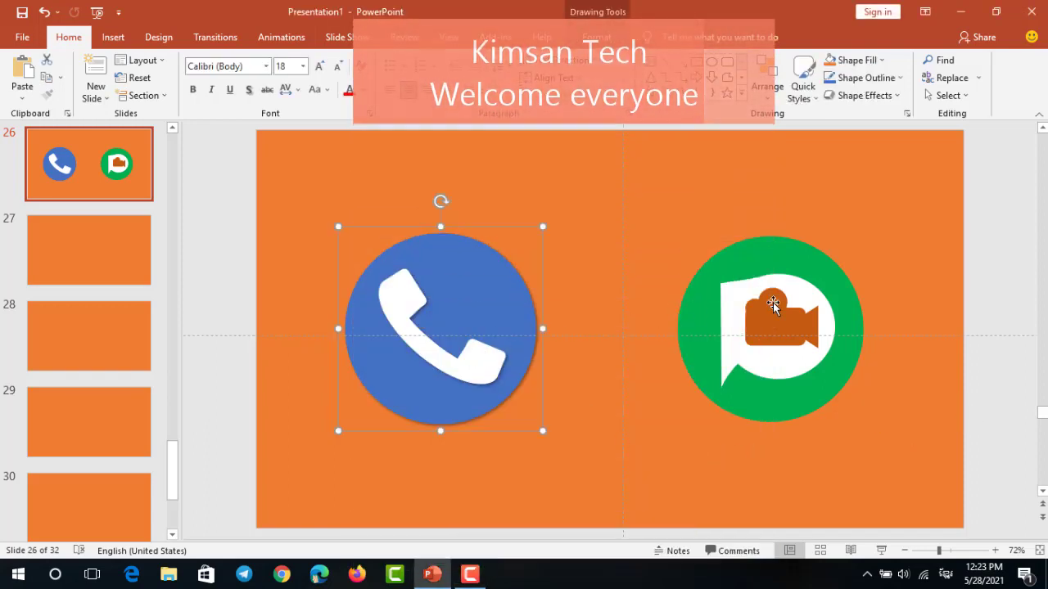
left_click(697, 303)
left_click(499, 303)
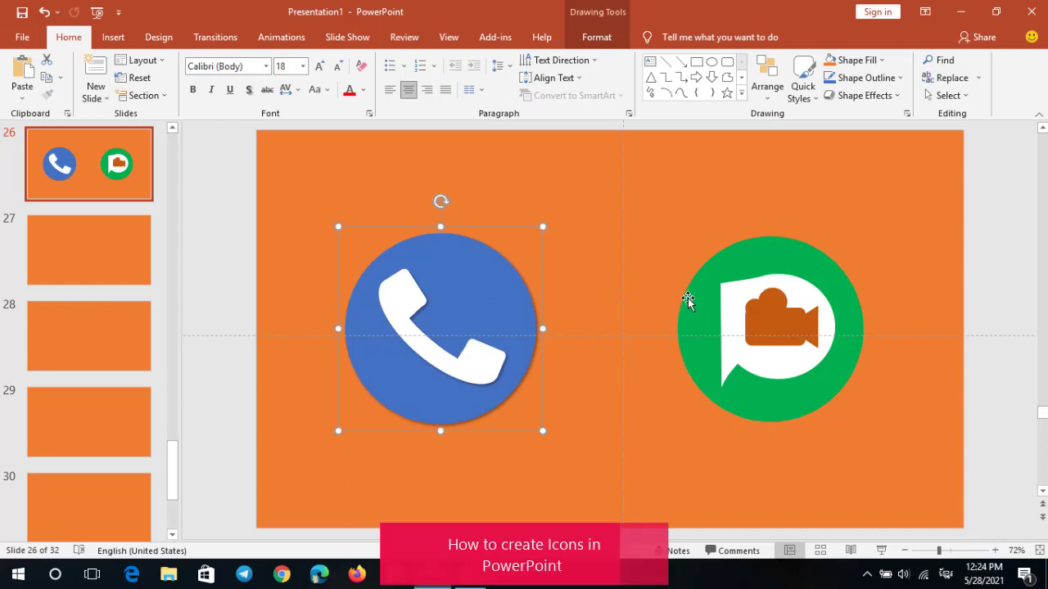
left_click(684, 300)
left_click(484, 299)
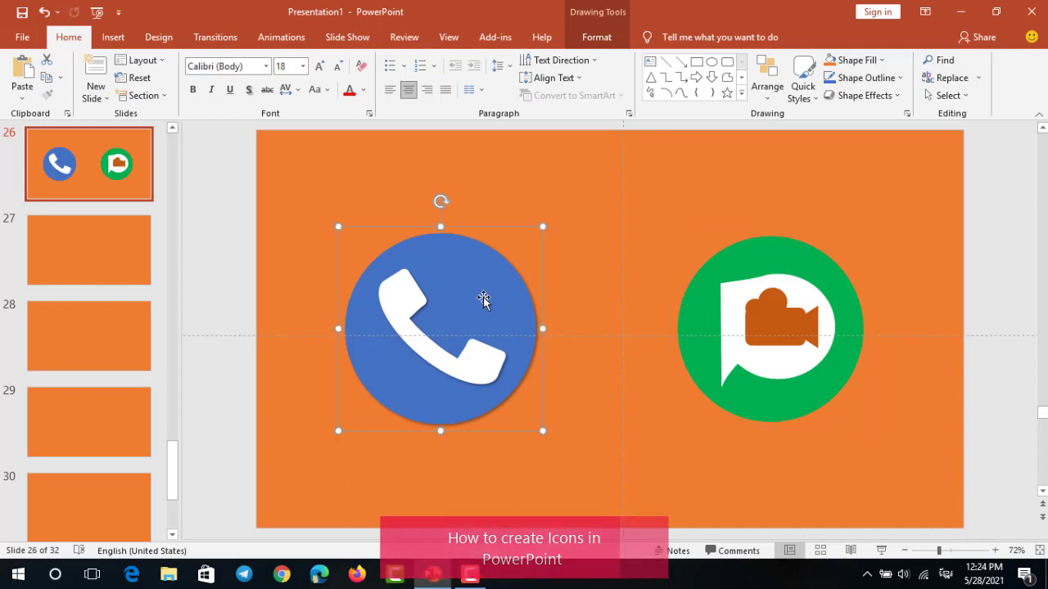
left_click(388, 304)
key("Escape")
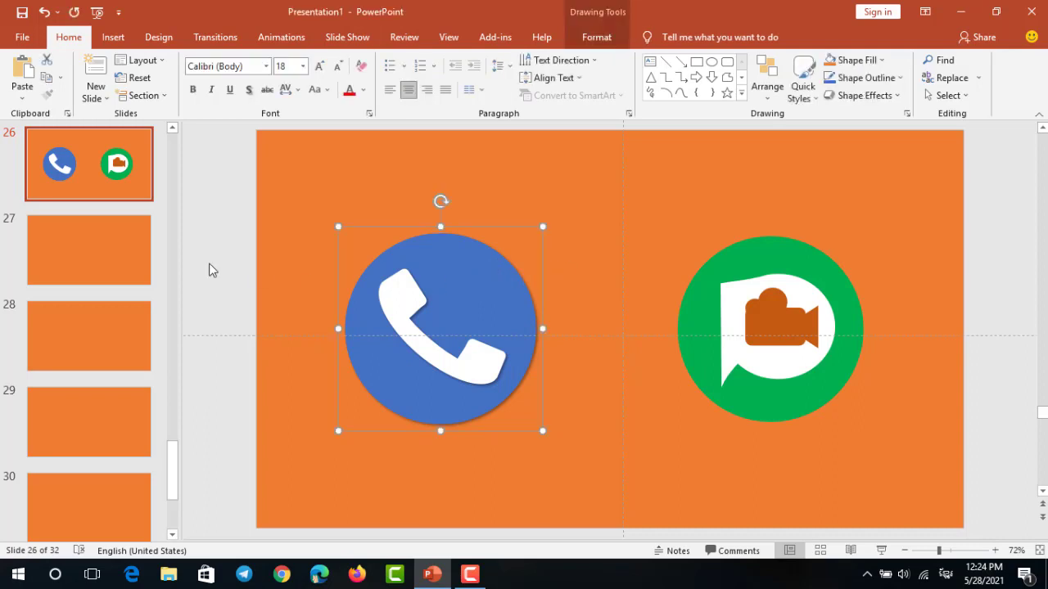
left_click(133, 250)
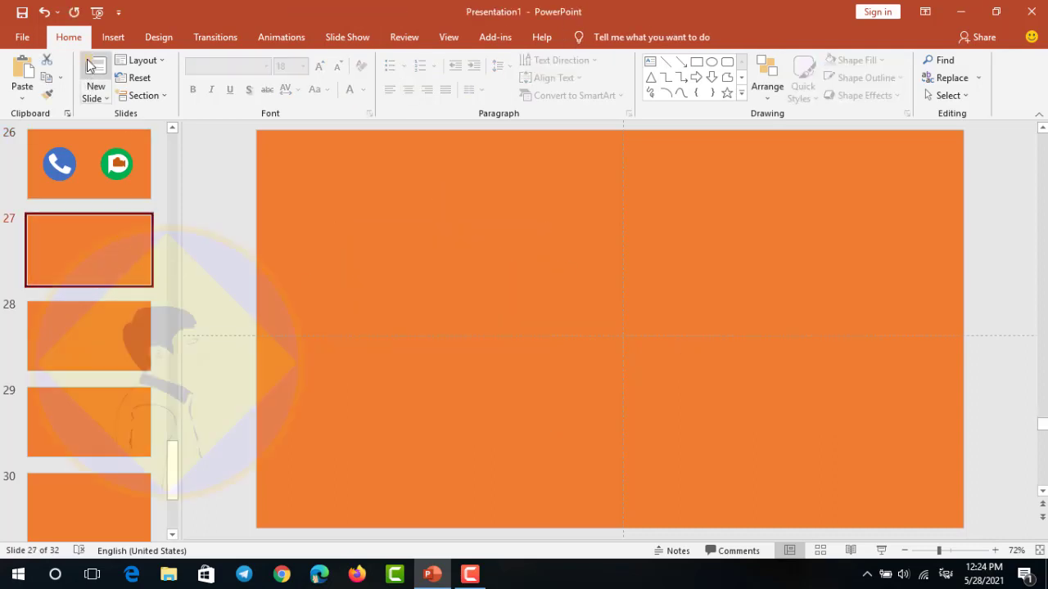
Paste the blue phone icon onto slide 27 and drag it into the left half.
left_click(450, 244)
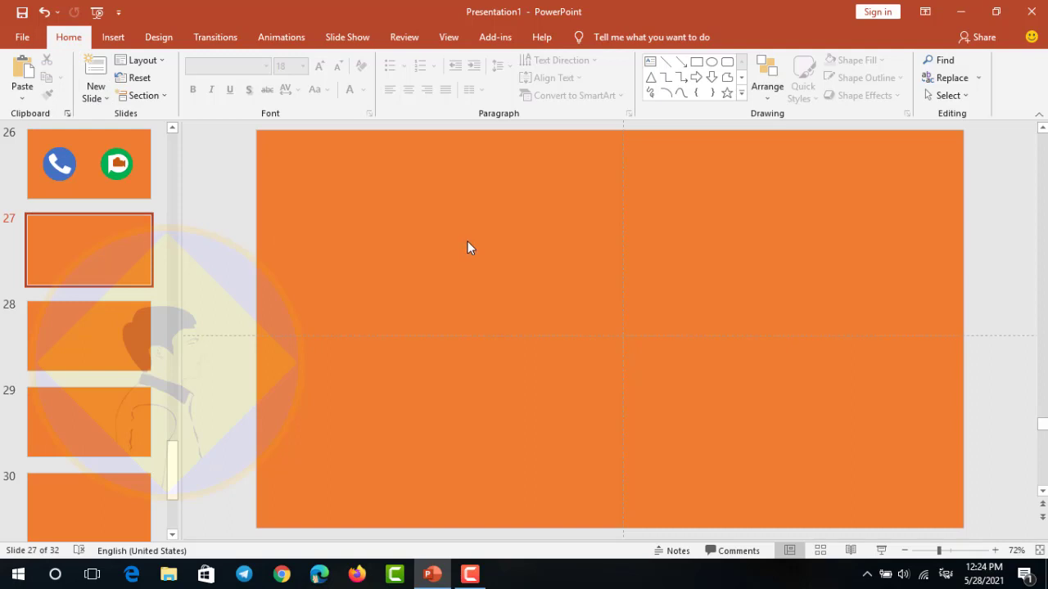
key("ctrl+v")
left_click_drag(492, 273, 487, 280)
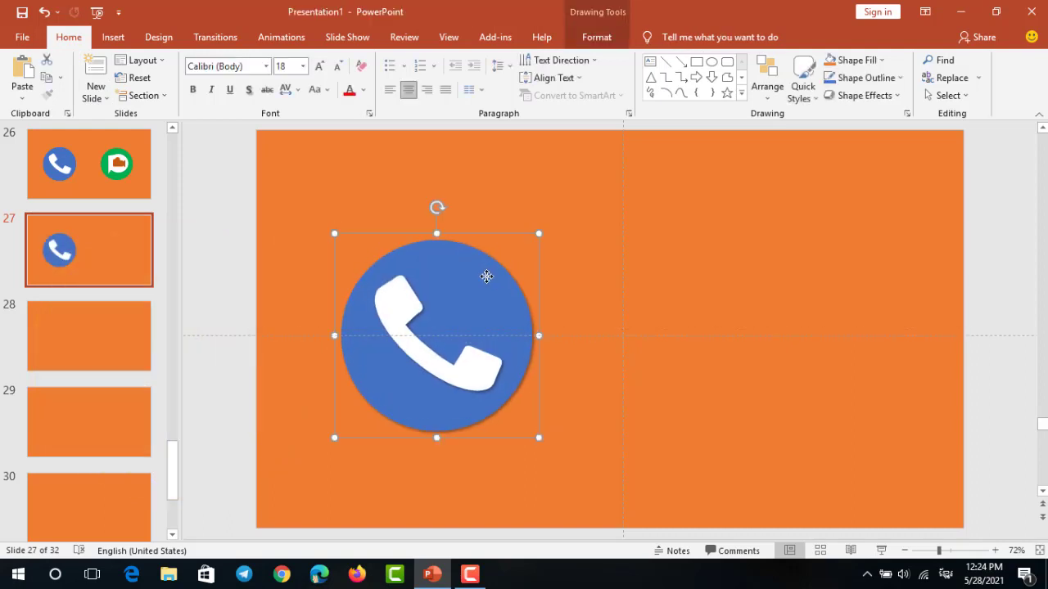
scroll(664, 301, "up", 3, "ctrl")
scroll(659, 300, "up", 2, "ctrl")
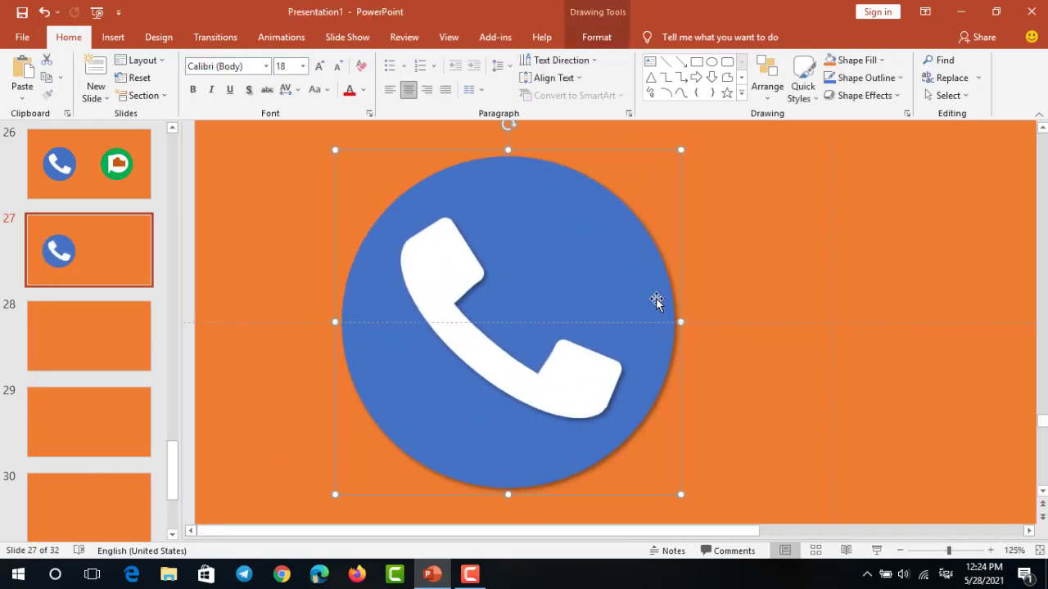
scroll(580, 288, "down", 2, "ctrl")
left_click_drag(544, 286, 472, 285)
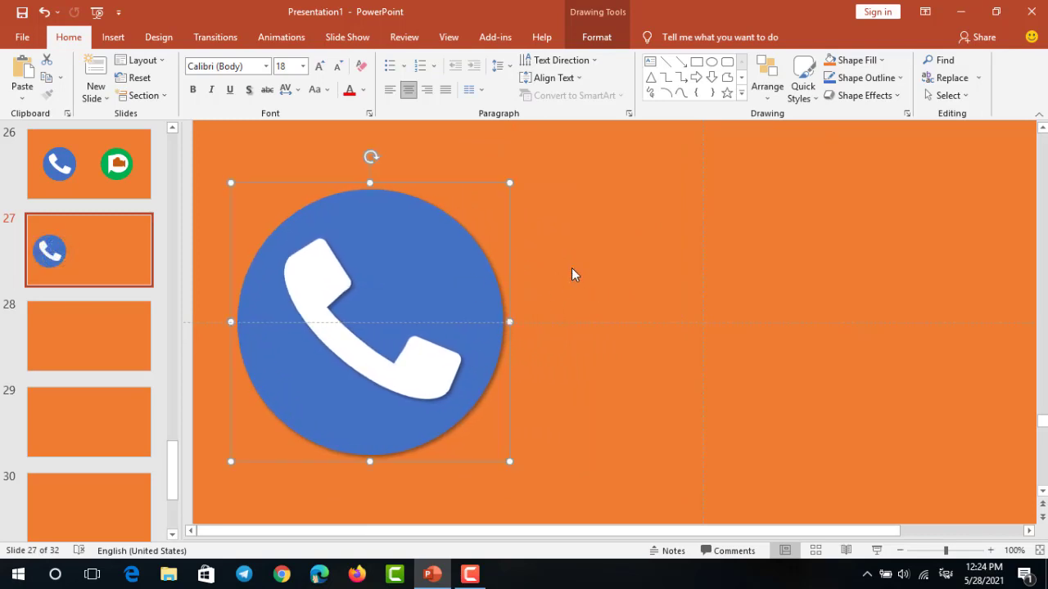
left_click(573, 271)
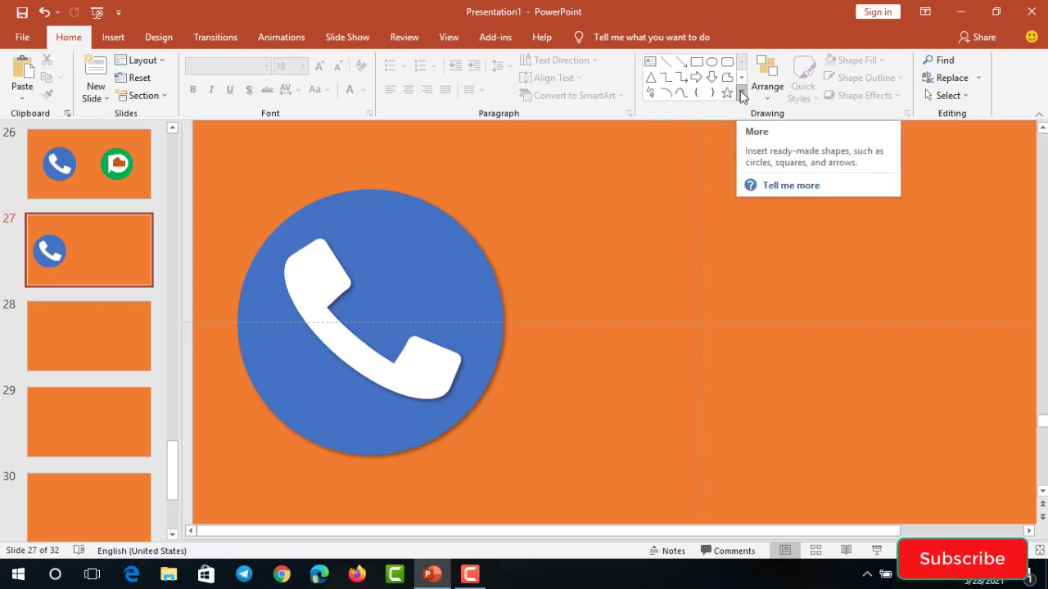
Draw a 0.79" by 2.34" blue block arc to the right of the phone icon.
left_click(741, 96)
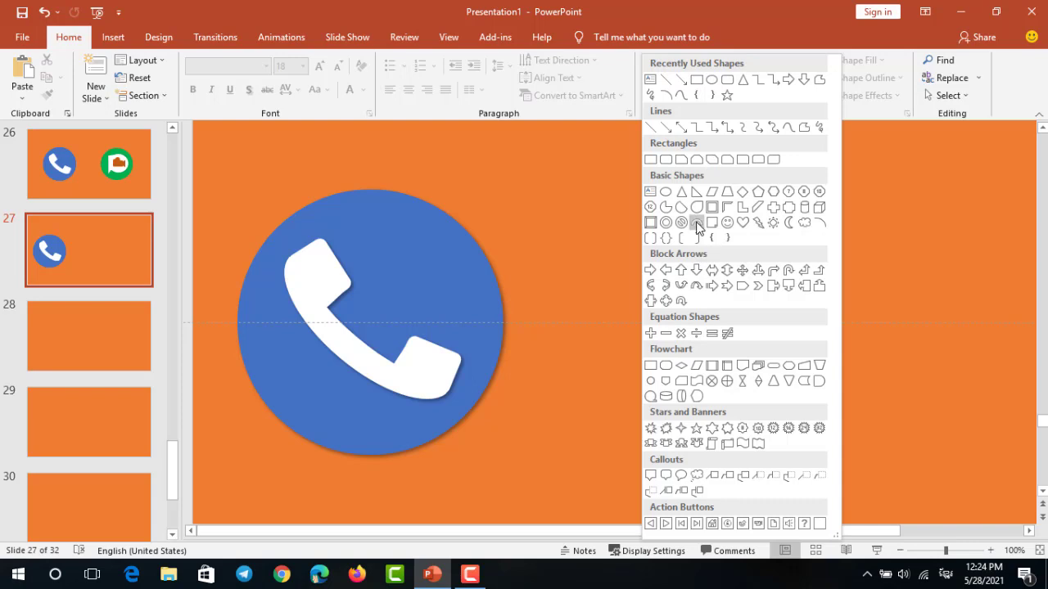
left_click(696, 226)
left_click_drag(665, 232, 837, 288)
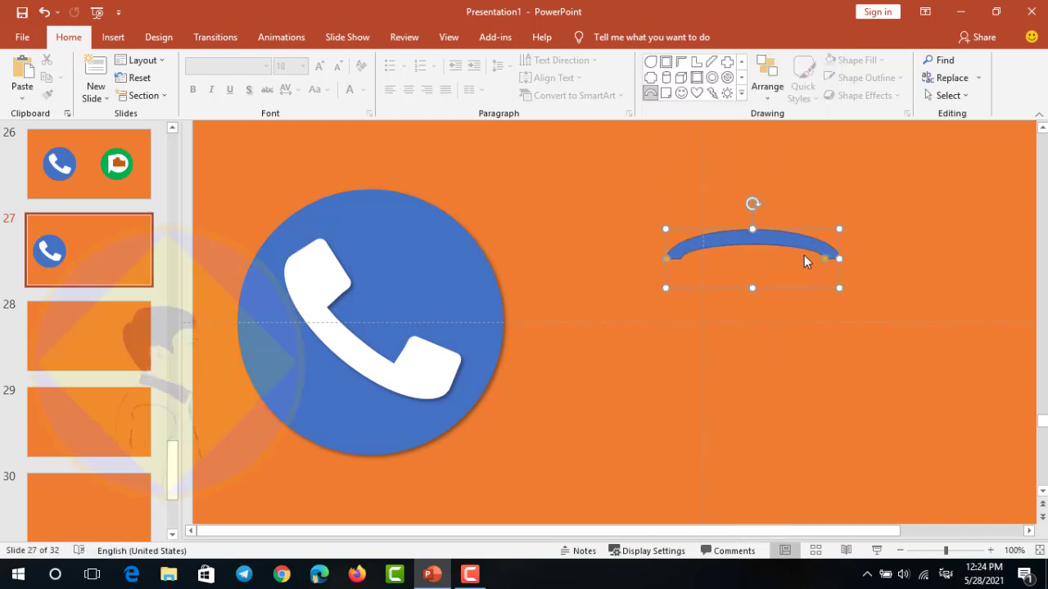
left_click_drag(773, 260, 739, 311)
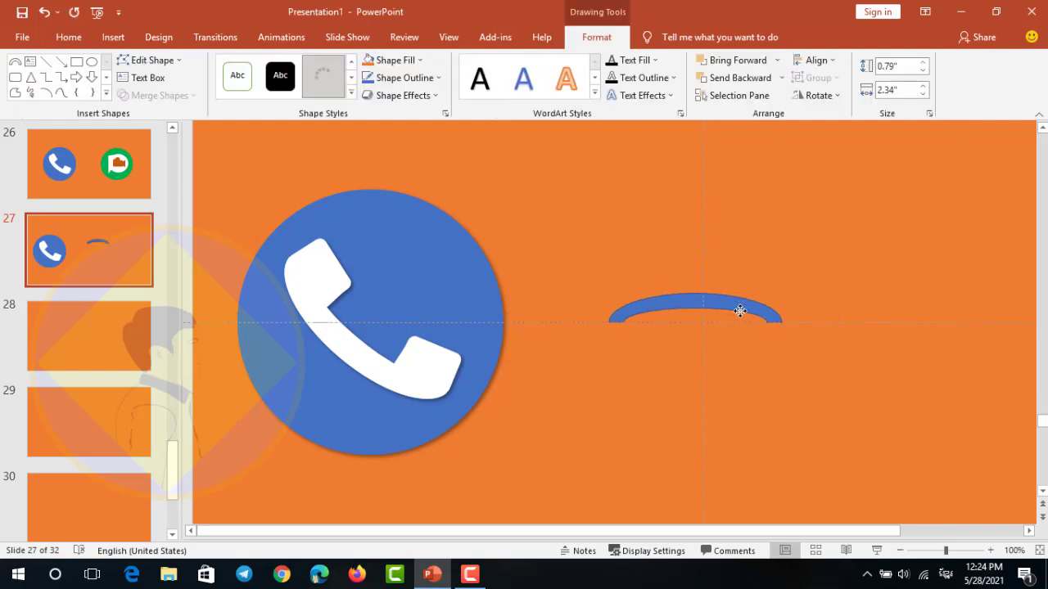
Flip the block arc vertically and move it up level with the phone icon.
left_click(817, 95)
left_click(825, 169)
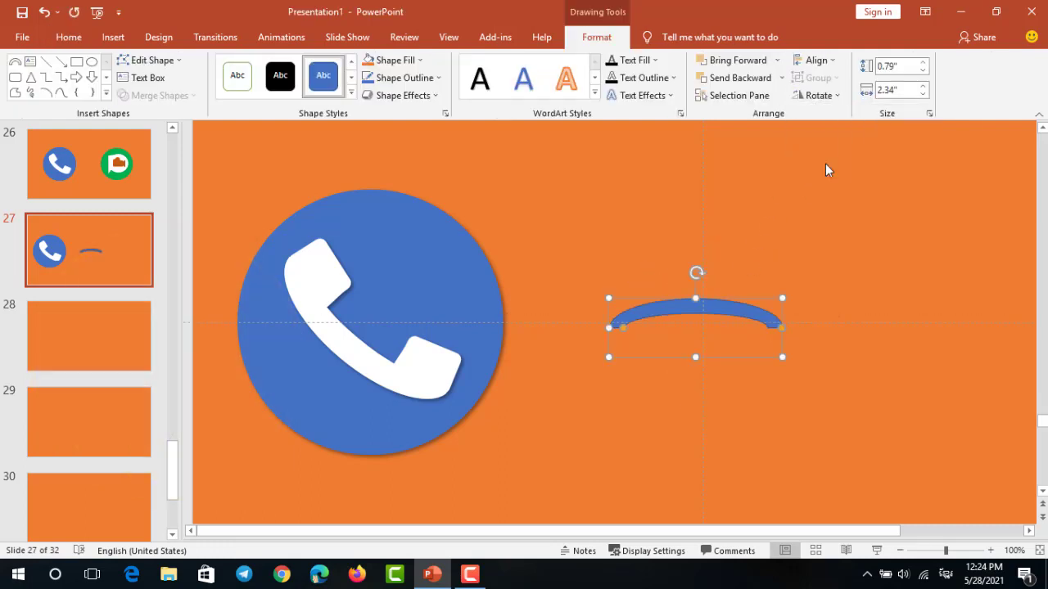
left_click(817, 95)
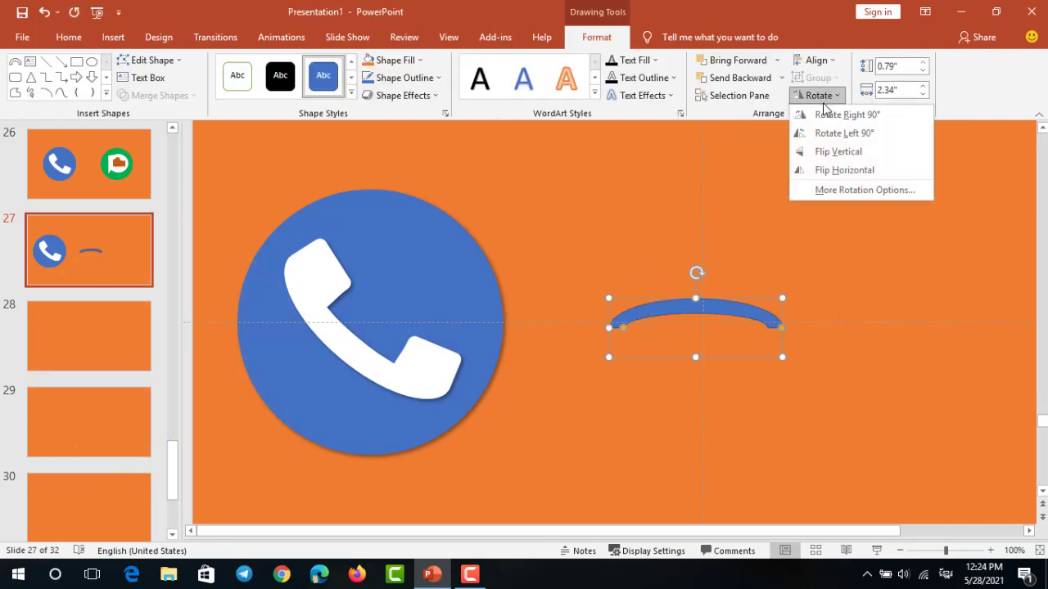
left_click(829, 152)
left_click(757, 357)
left_click_drag(745, 350, 754, 330)
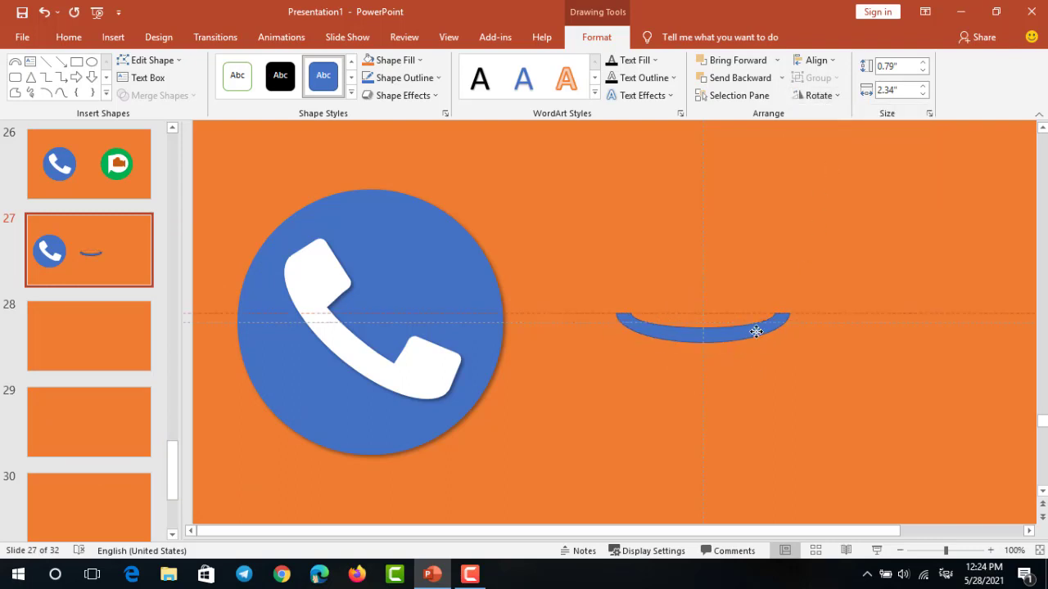
scroll(747, 331, "up", 2, "ctrl")
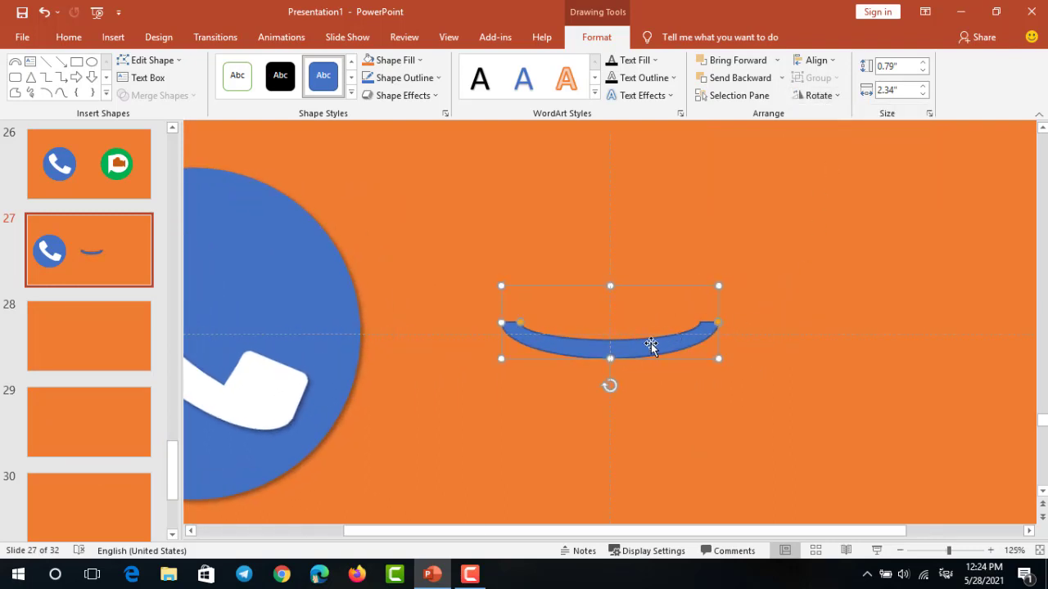
Thin and widen the arc into a shallow 1.07" by 3.79" bowl.
left_click_drag(520, 324, 525, 321)
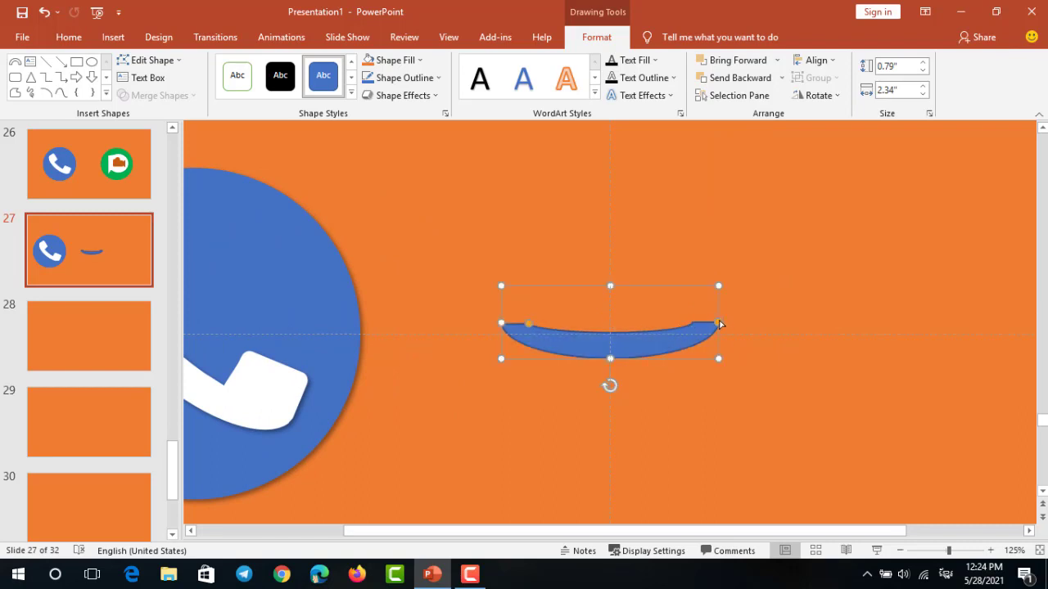
left_click_drag(719, 285, 759, 292)
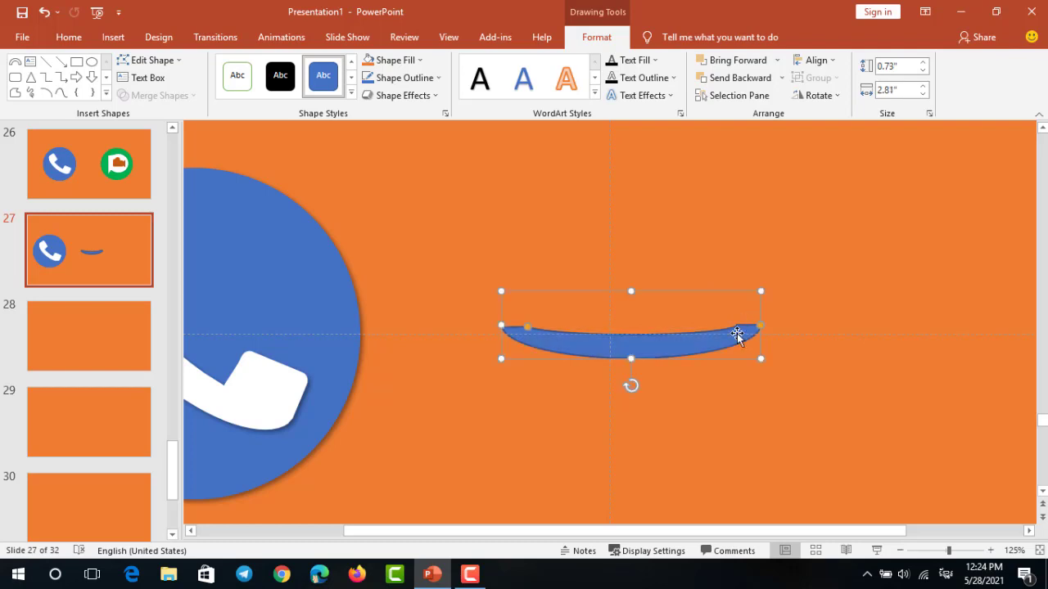
left_click_drag(692, 344, 658, 344)
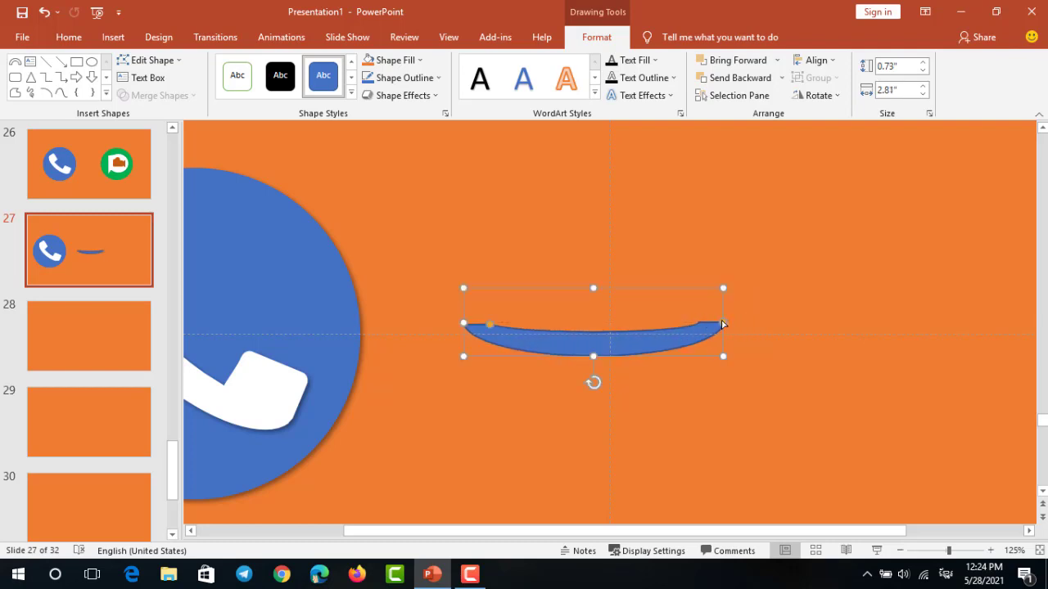
left_click_drag(722, 324, 733, 322)
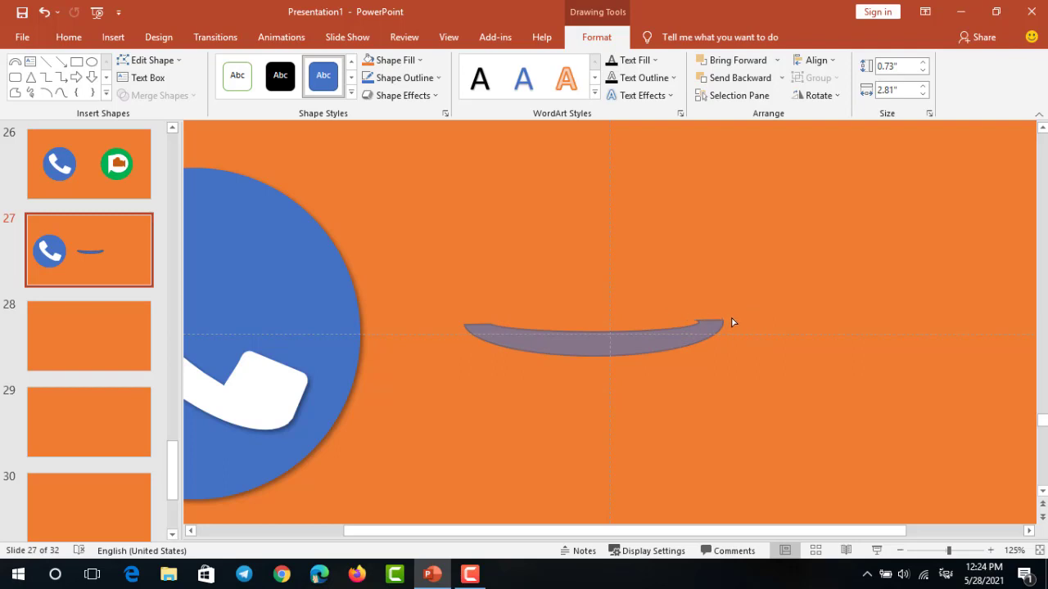
left_click_drag(733, 325, 723, 320)
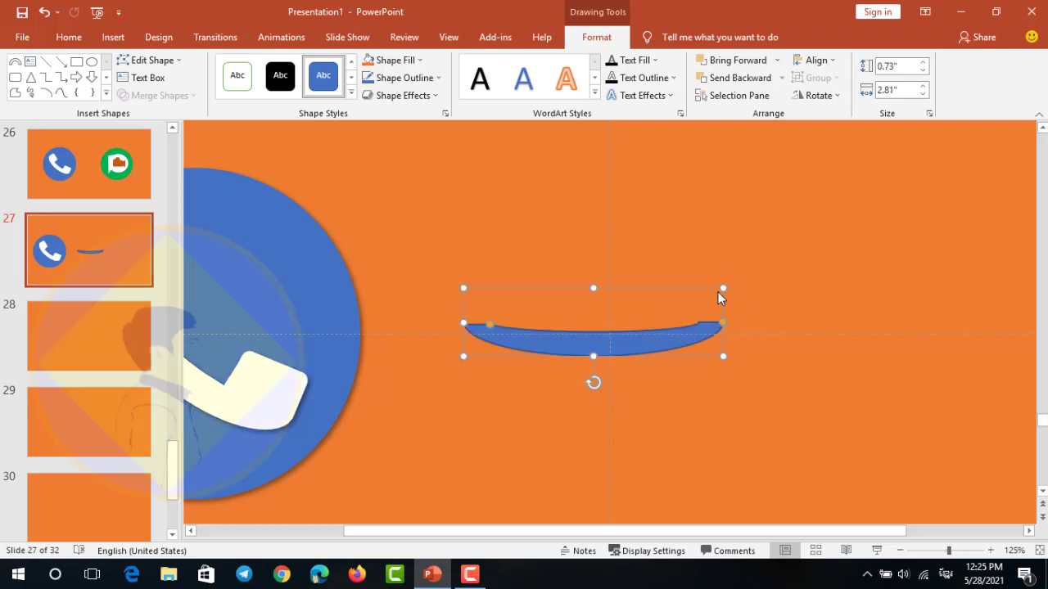
left_click_drag(723, 284, 794, 249)
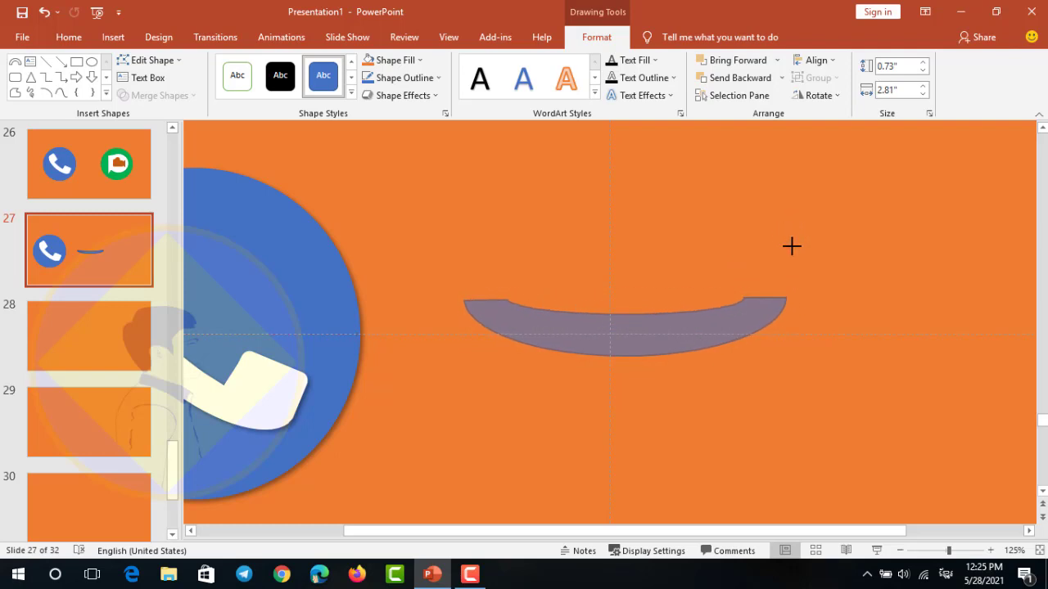
left_click_drag(794, 249, 813, 256)
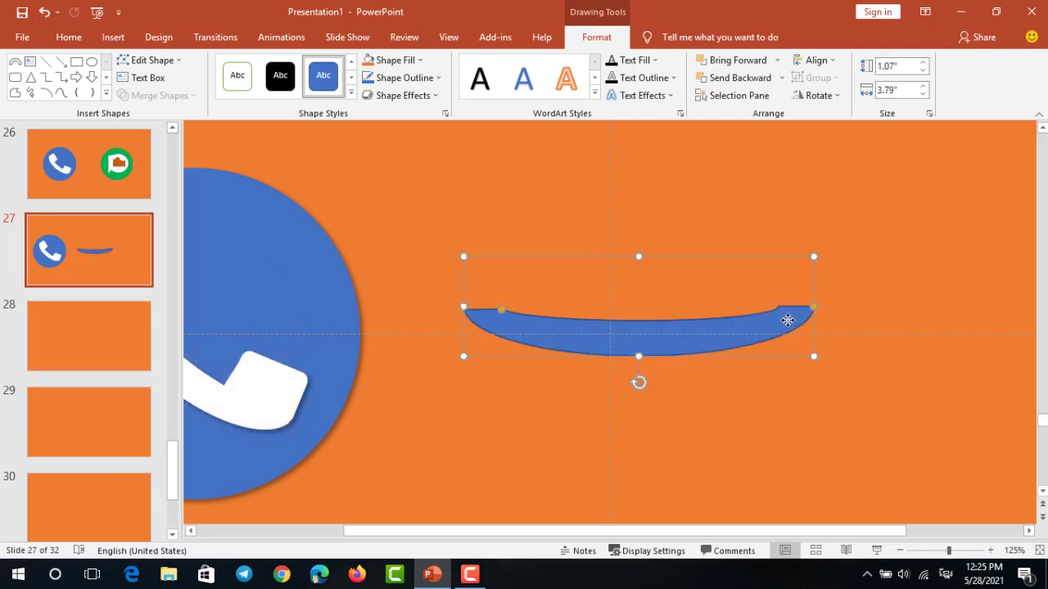
mouse_move(792, 315)
left_mouse_down()
mouse_move(755, 324)
mouse_move(761, 340)
left_mouse_up()
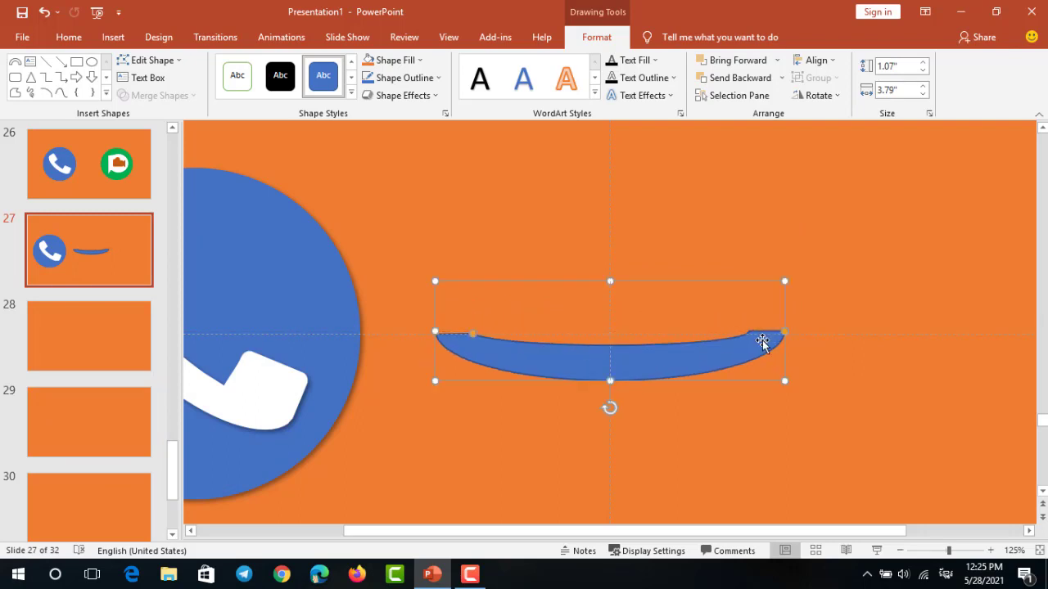
scroll(753, 331, "down", 5, "ctrl")
Shorten the arc from its left end and nudge it slightly left beside the phone icon.
left_click(693, 391)
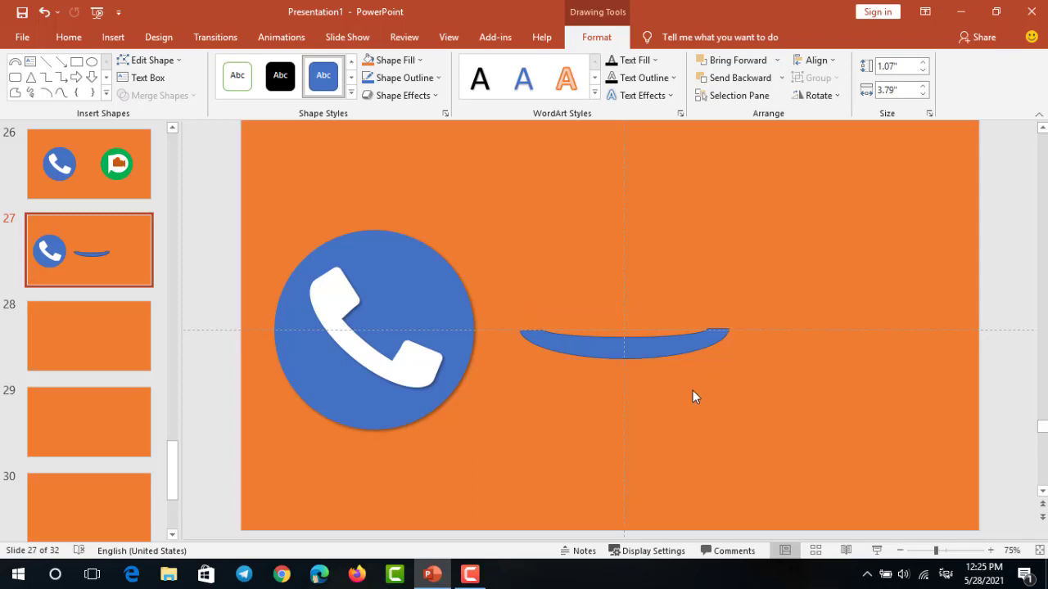
scroll(629, 357, "up", 3, "ctrl")
left_click(629, 357)
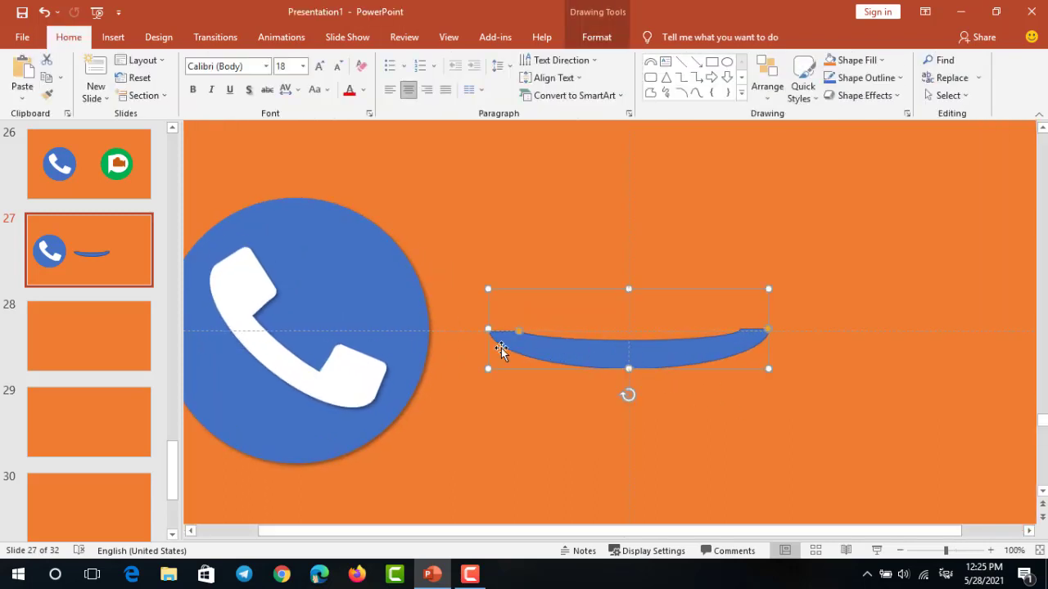
left_click_drag(488, 329, 511, 332)
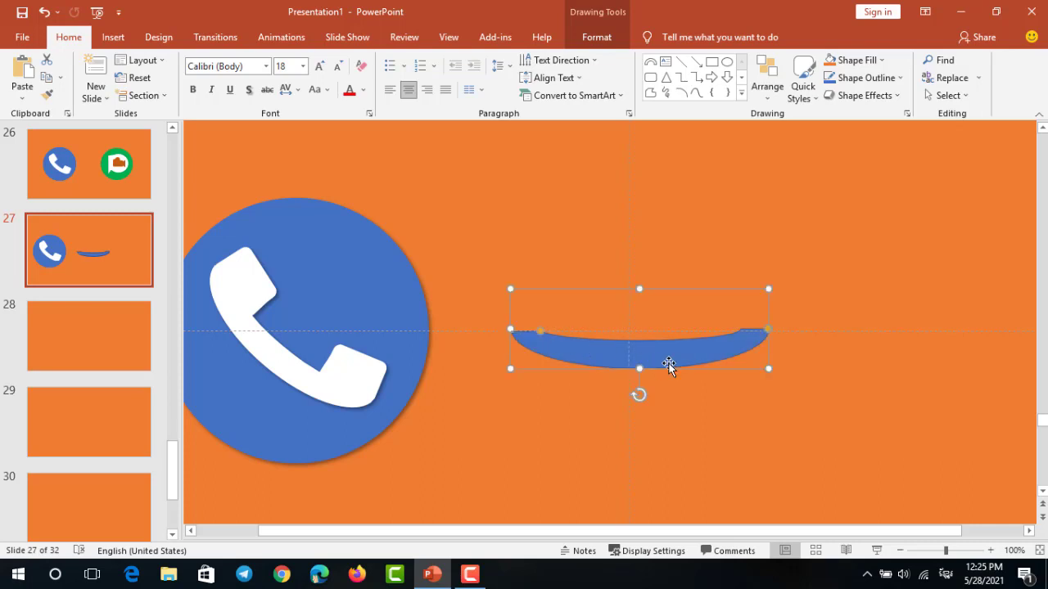
left_click_drag(669, 365, 662, 363)
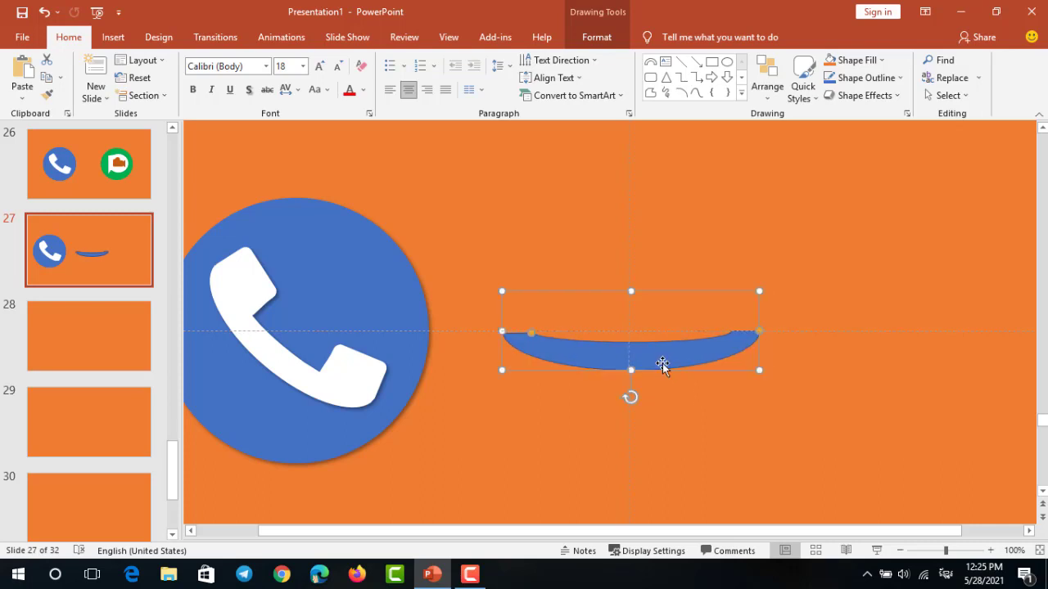
left_click(680, 402)
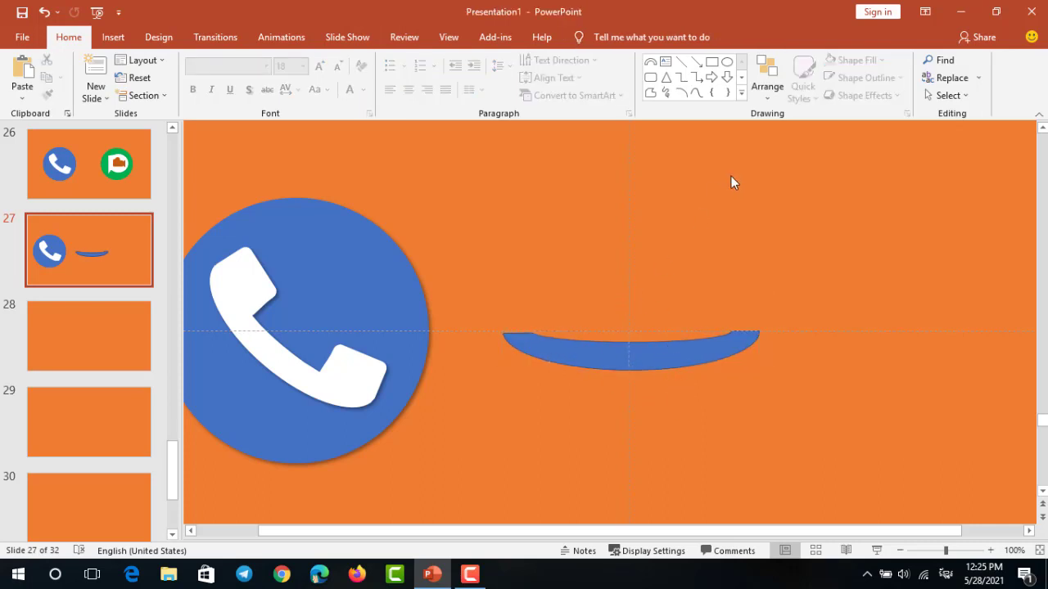
left_click(234, 283)
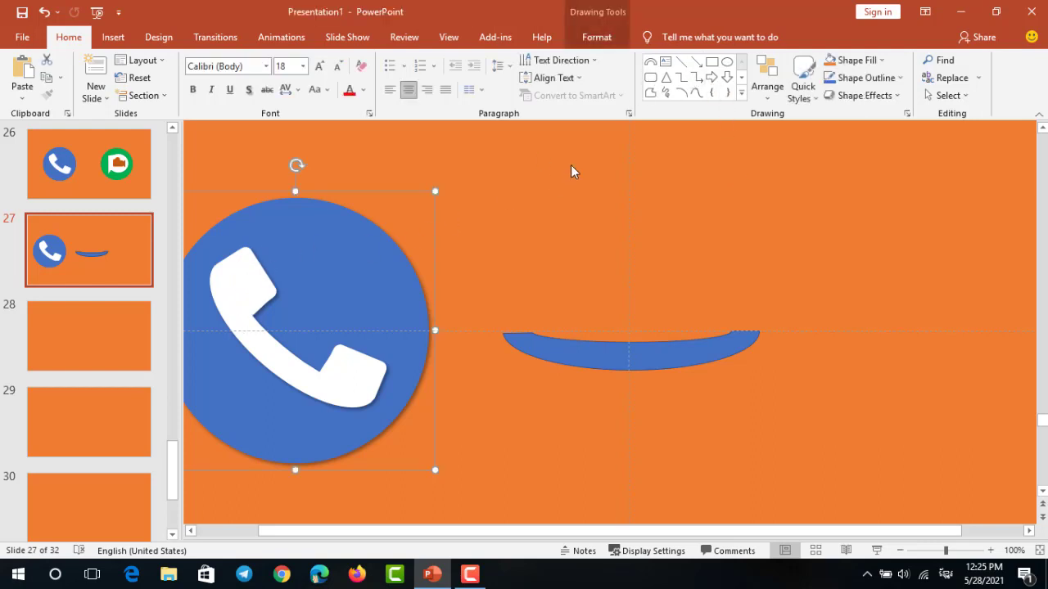
Draw a rounded rectangle earpiece on the arc, then make the arc taller with a thicker curve.
left_click(649, 81)
mouse_move(503, 214)
left_mouse_down()
mouse_move(573, 261)
mouse_move(552, 285)
mouse_move(550, 316)
left_mouse_up()
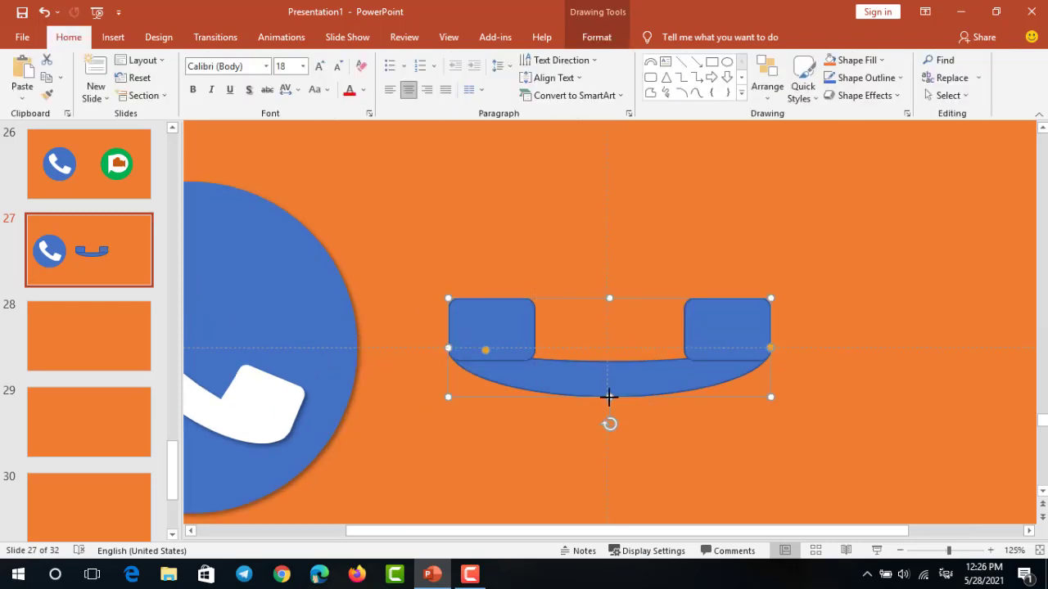
left_click_drag(608, 399, 609, 422)
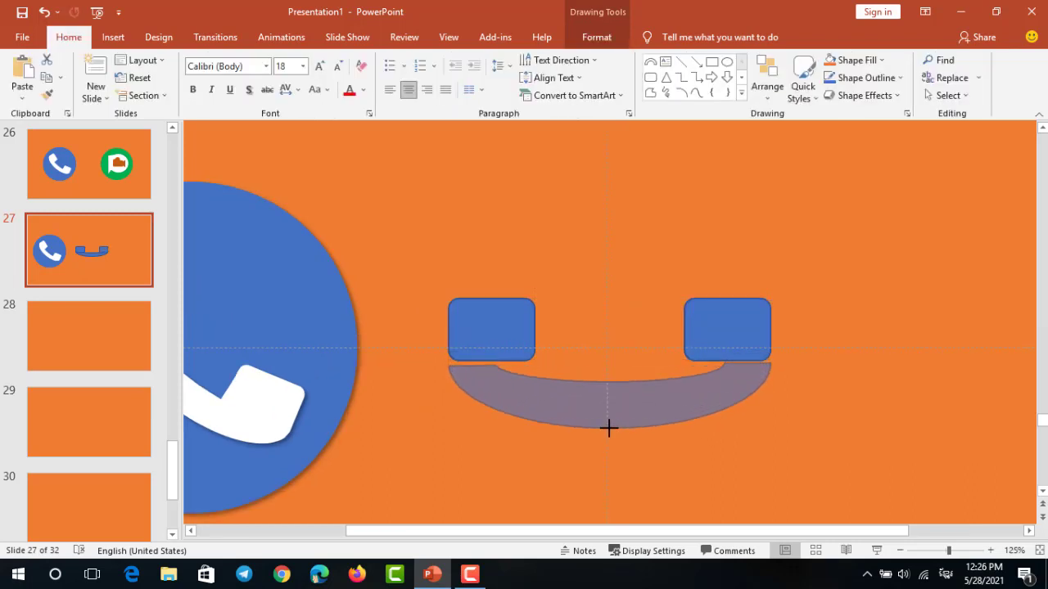
left_click_drag(608, 423, 609, 434)
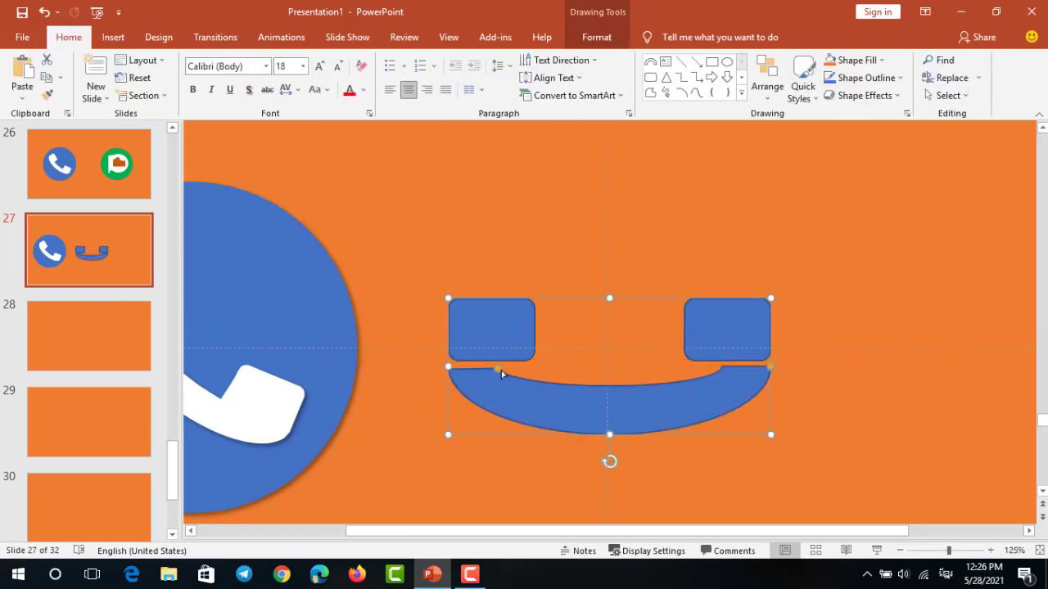
left_click_drag(496, 369, 489, 369)
left_click_drag(538, 398, 548, 377)
Nudge the curved base slightly left beneath the earpiece blocks.
left_click(687, 452)
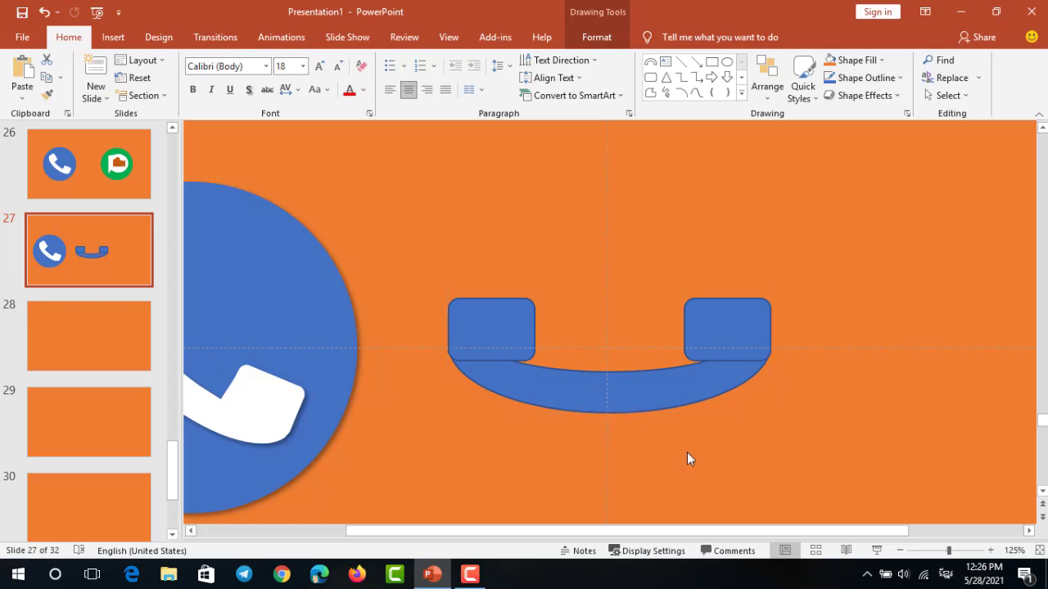
scroll(628, 399, "up", 2, "ctrl")
left_click_drag(633, 400, 633, 398)
scroll(472, 367, "up", 5, "ctrl")
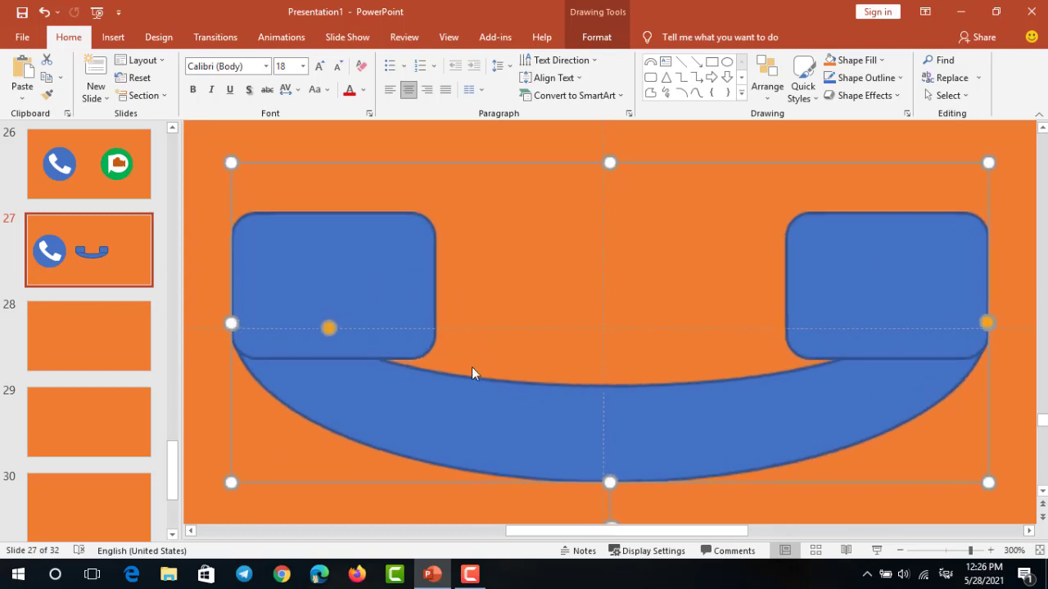
left_click(538, 344)
Line up the right earpiece block with the arc's right end.
left_click(839, 338)
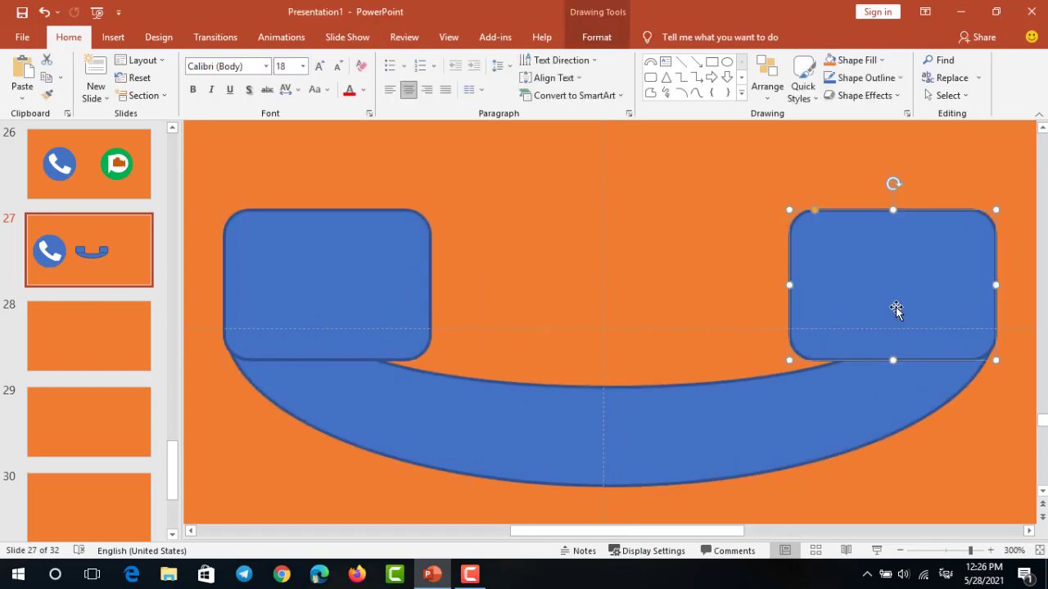
left_click_drag(896, 309, 896, 306)
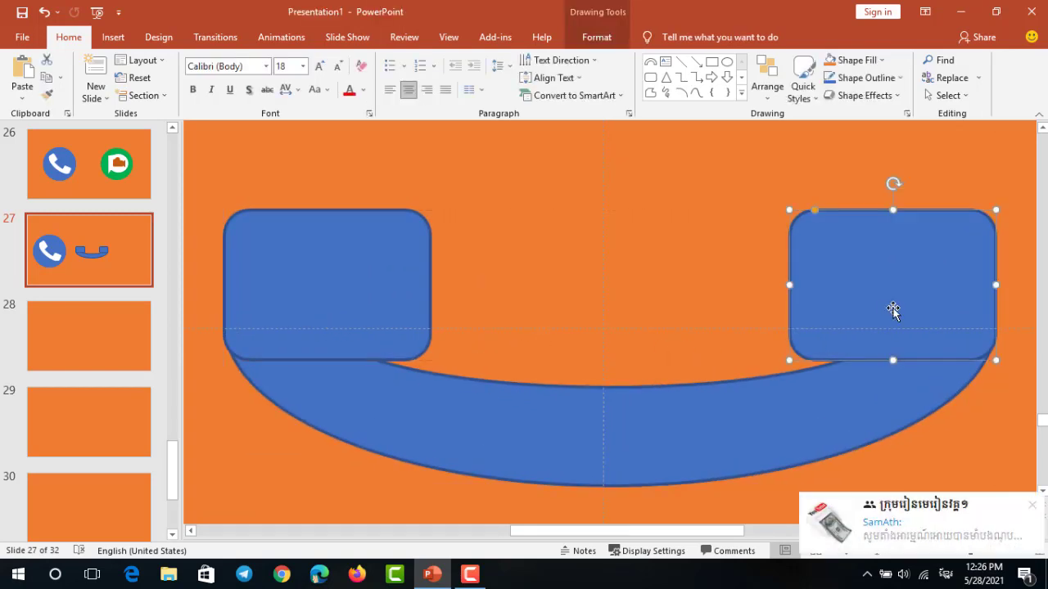
left_click(588, 340)
scroll(410, 293, "down", 1, "ctrl")
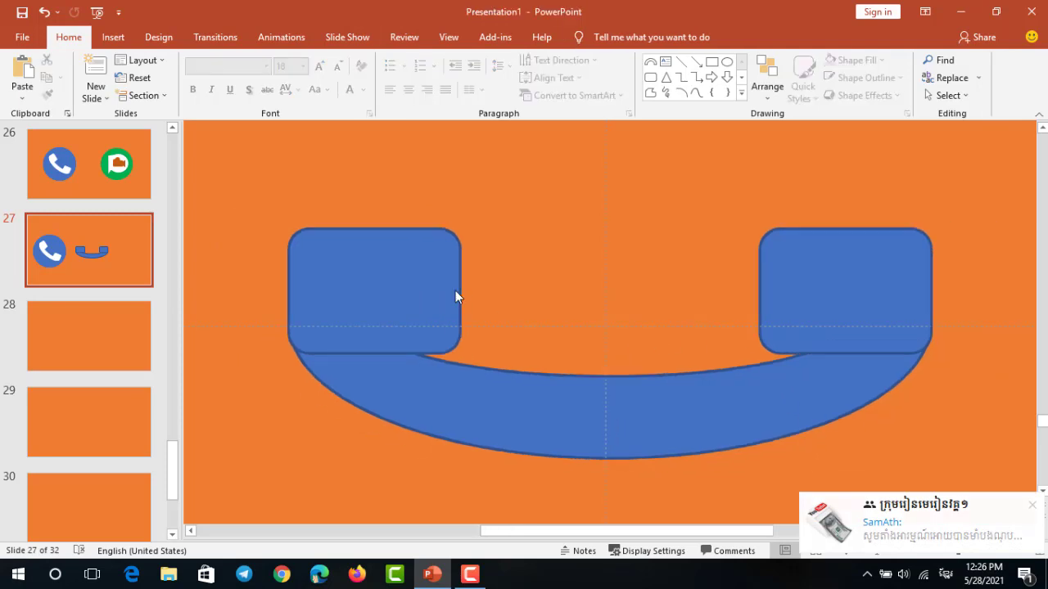
scroll(455, 290, "down", 2, "ctrl")
scroll(561, 302, "up", 1, "ctrl")
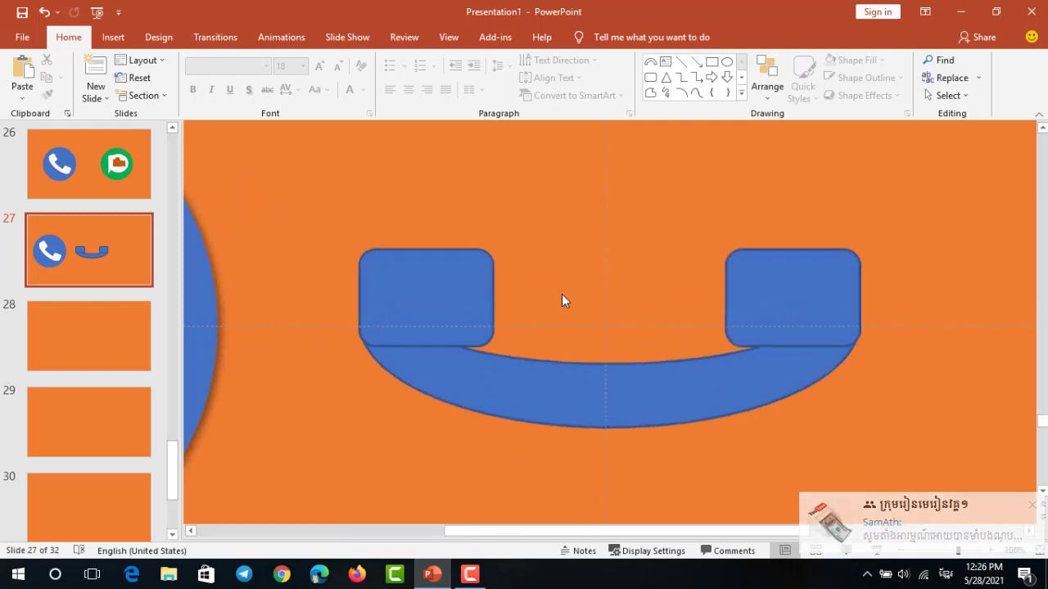
scroll(562, 301, "down", 1, "ctrl")
scroll(561, 301, "down", 2, "ctrl")
scroll(561, 301, "up", 2, "ctrl")
scroll(562, 299, "up", 3, "ctrl")
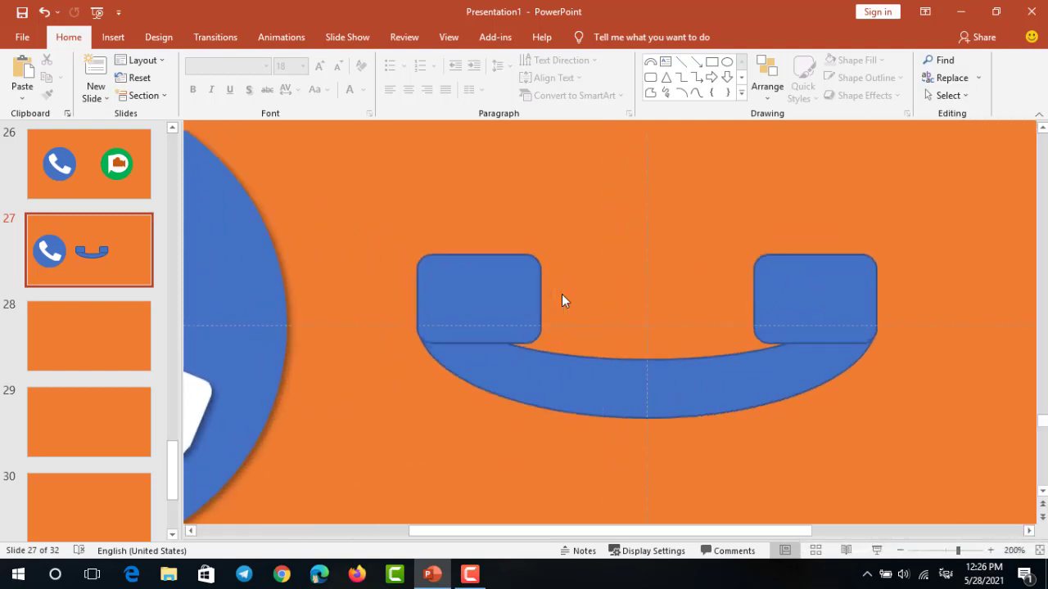
scroll(502, 293, "up", 2, "ctrl")
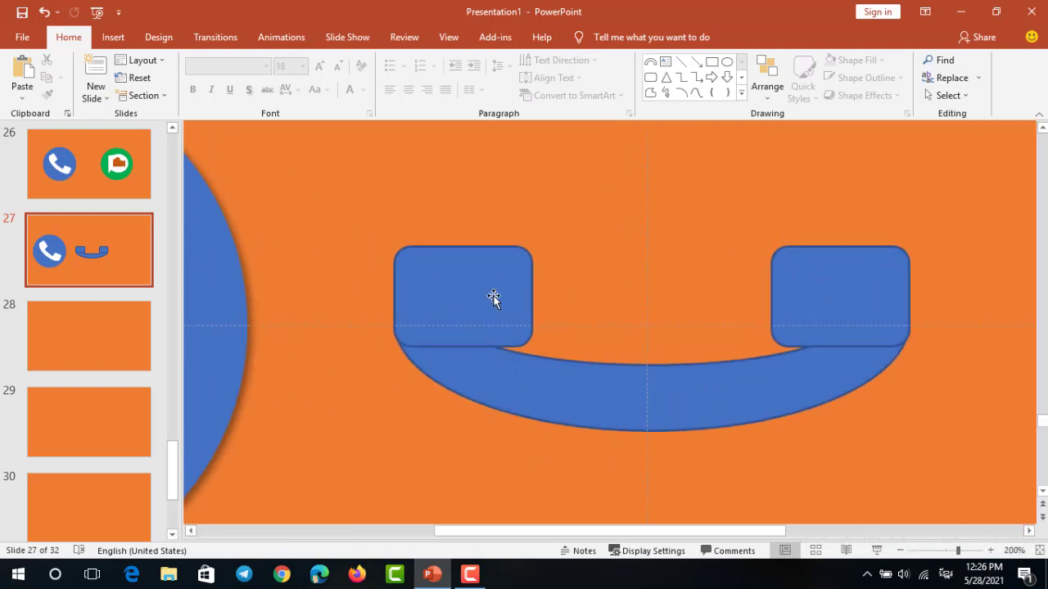
Edit the left earpiece's points so its right side slants and its bottom curves onto the arc.
left_click(485, 287)
right_click(485, 288)
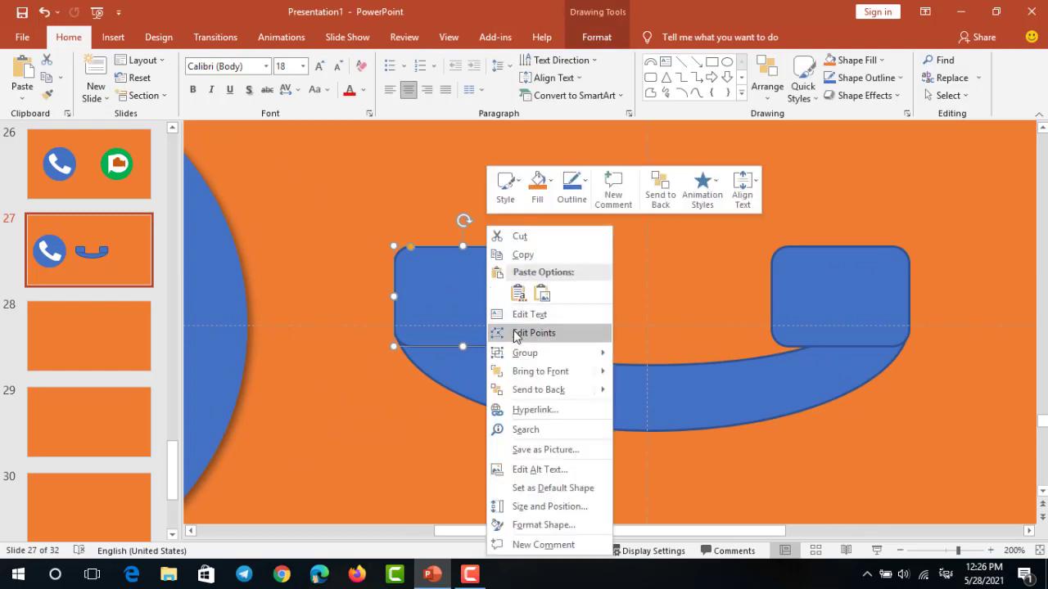
left_click(524, 331)
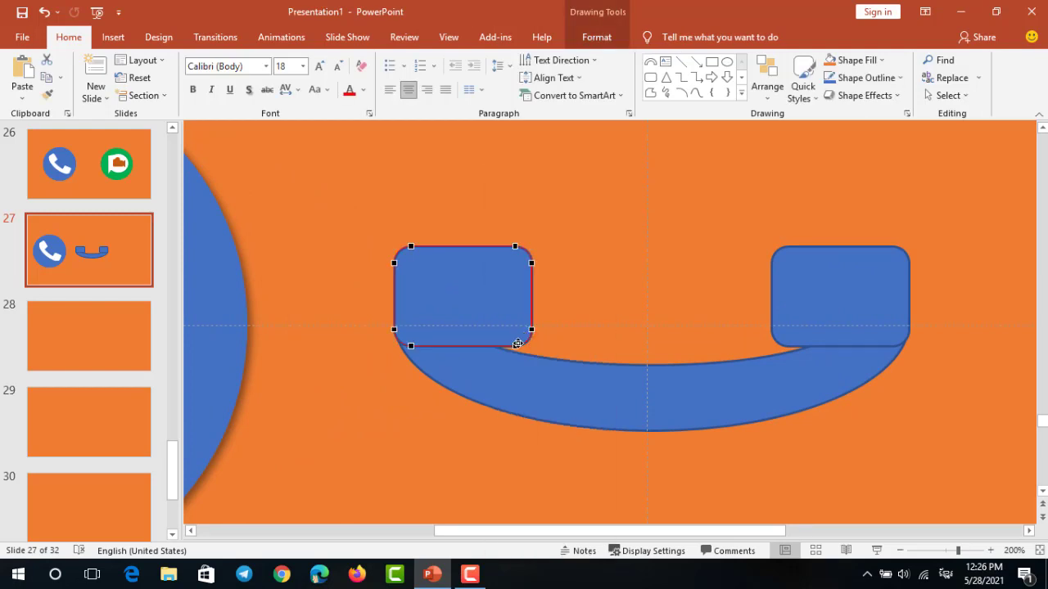
left_click_drag(518, 343, 525, 370)
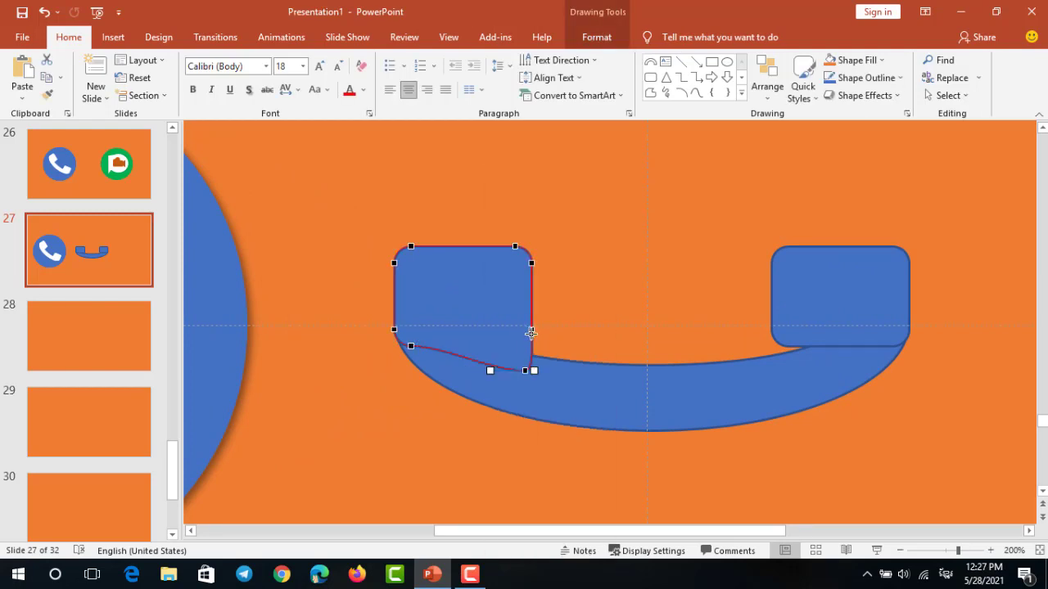
mouse_move(532, 332)
left_mouse_down()
mouse_move(540, 365)
mouse_move(531, 381)
left_mouse_up()
left_click(527, 373)
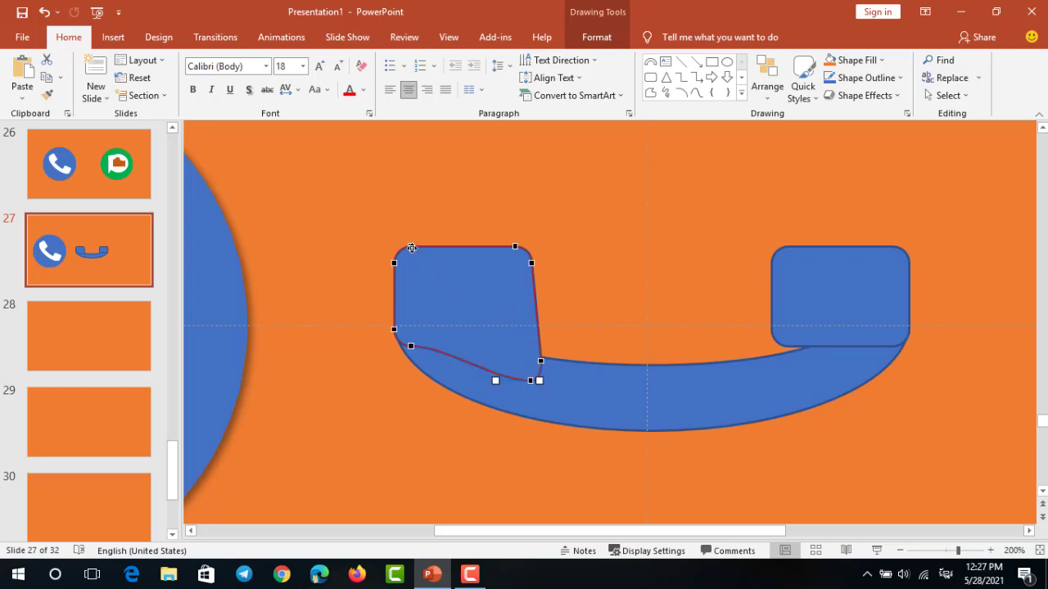
left_click(412, 248)
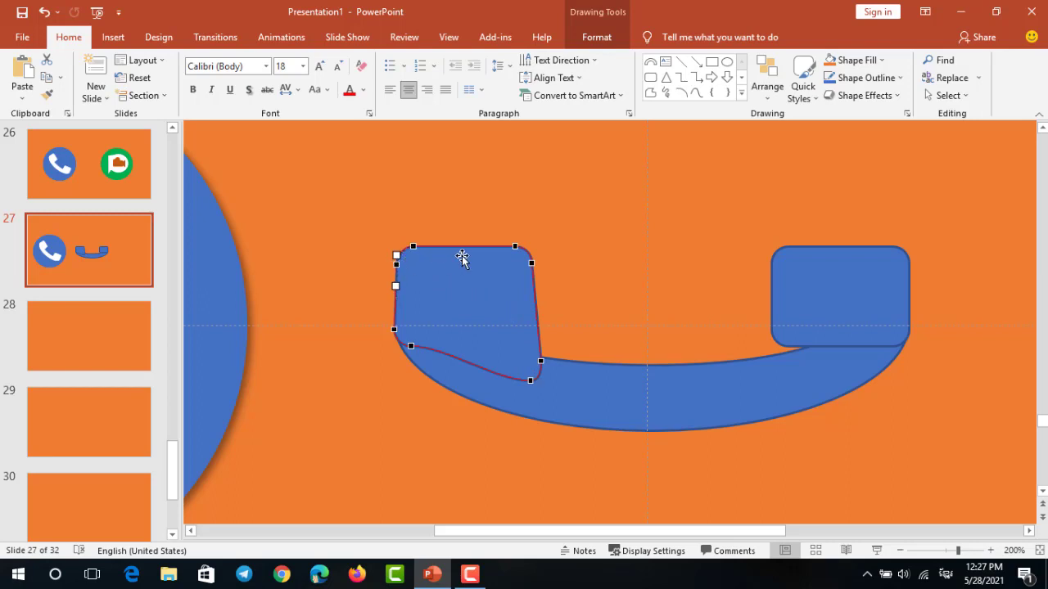
left_click(573, 264)
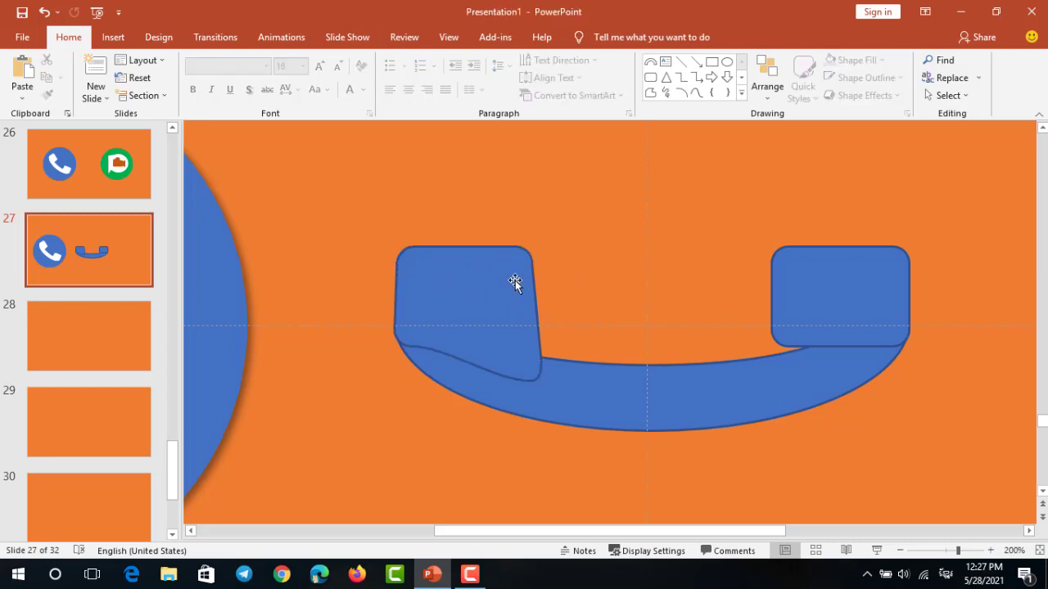
Replace the right earpiece with a horizontally flipped duplicate of the reshaped left one.
left_click(793, 289)
key("Delete")
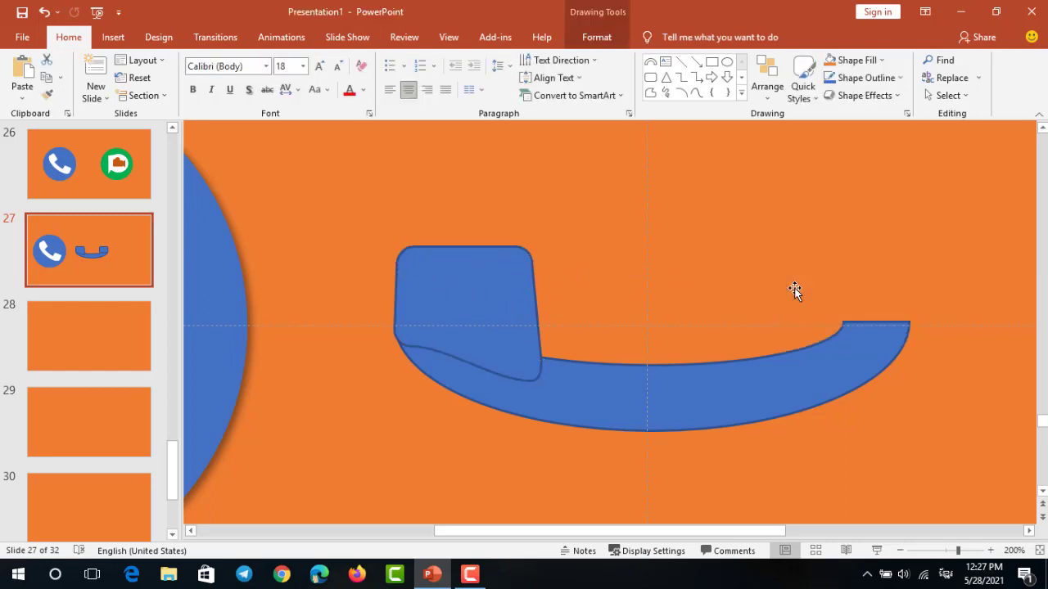
left_click(491, 296)
key("ctrl+d")
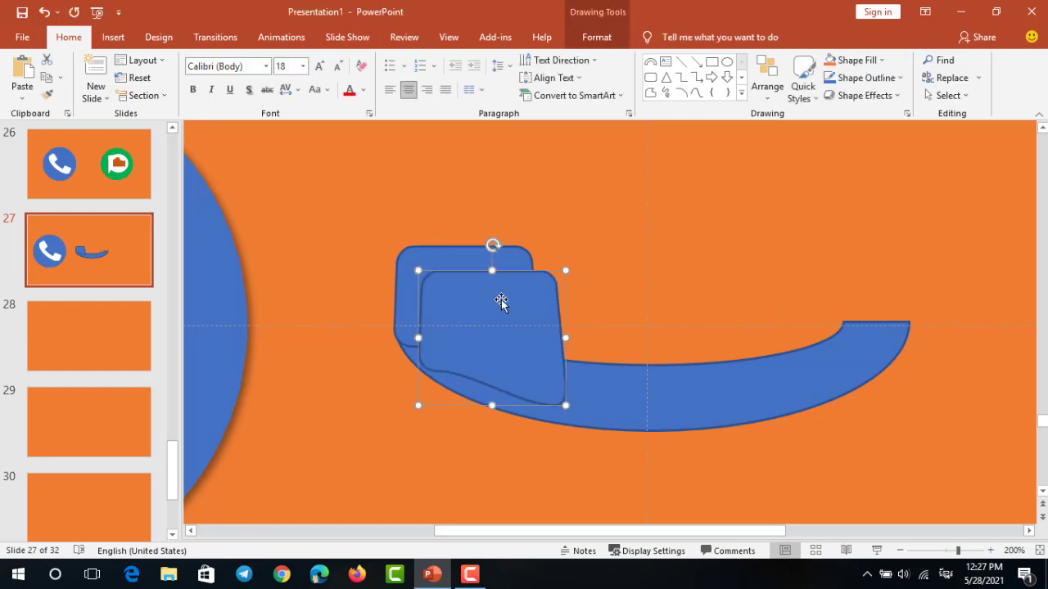
left_click_drag(497, 300, 758, 272)
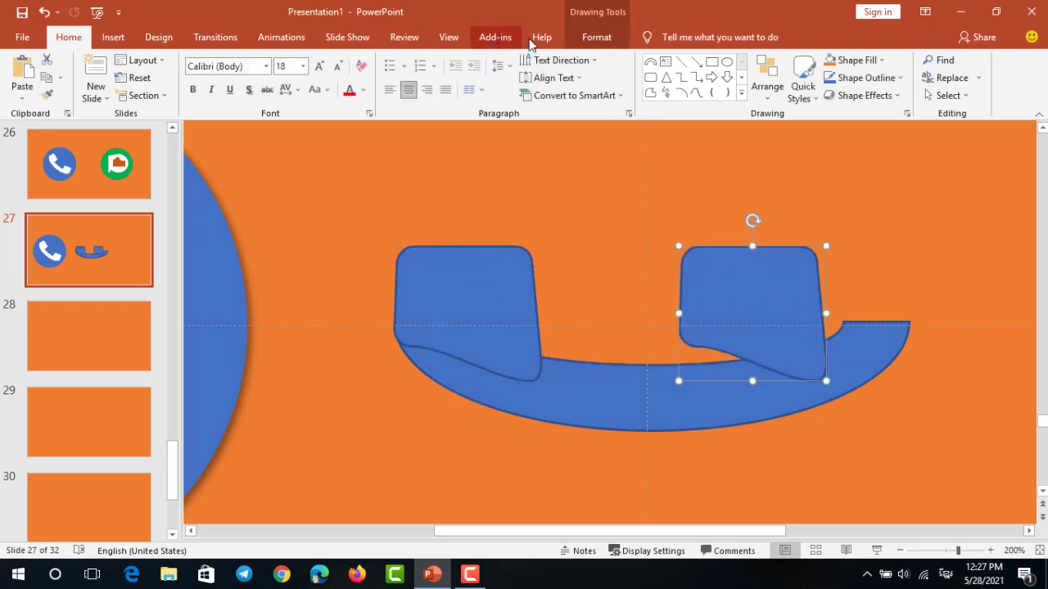
left_click(592, 39)
left_click(806, 96)
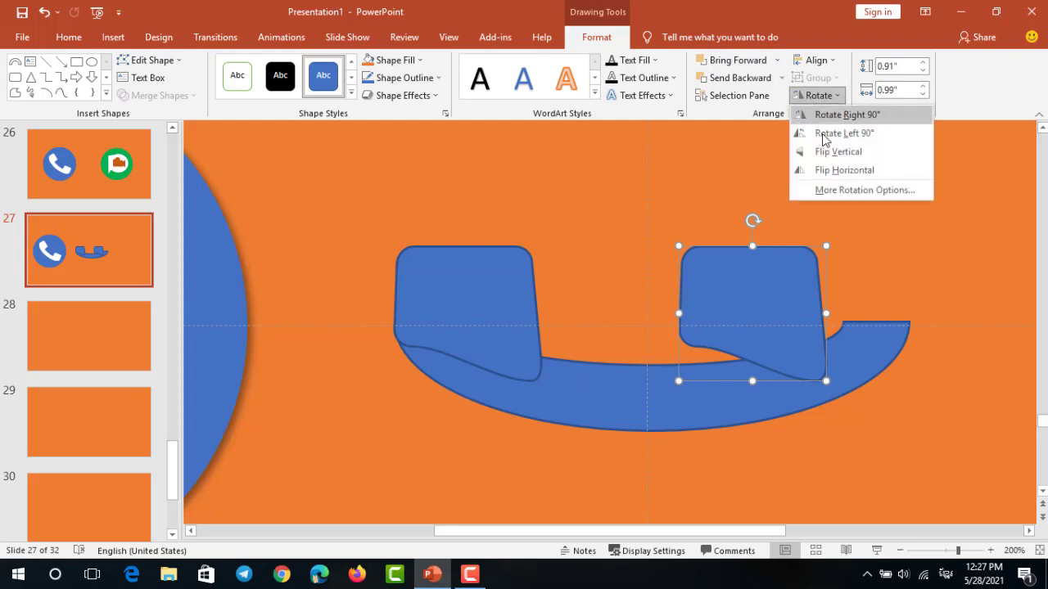
left_click(833, 171)
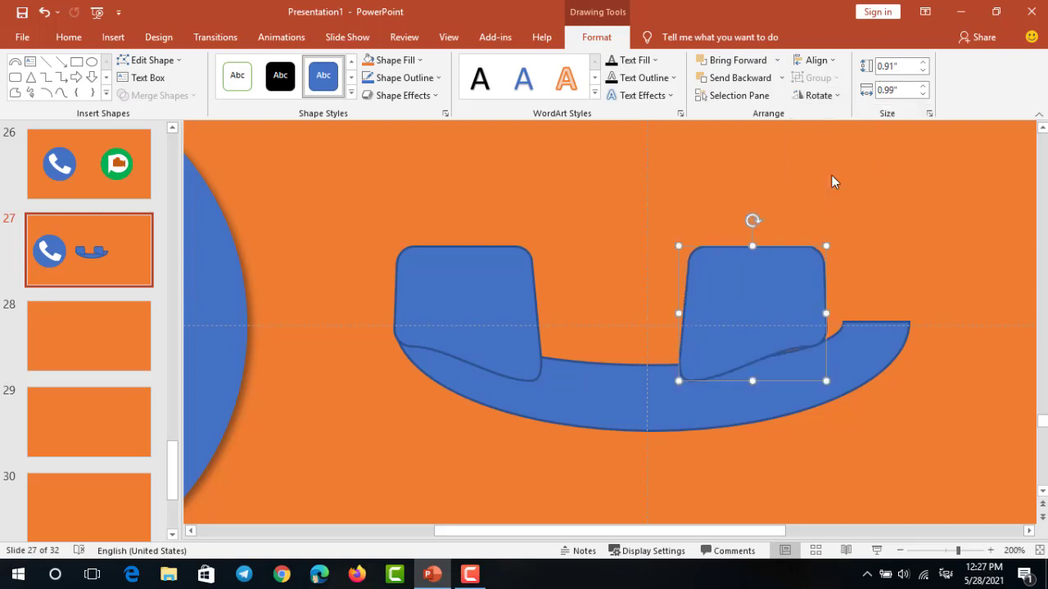
left_click_drag(784, 297, 852, 293)
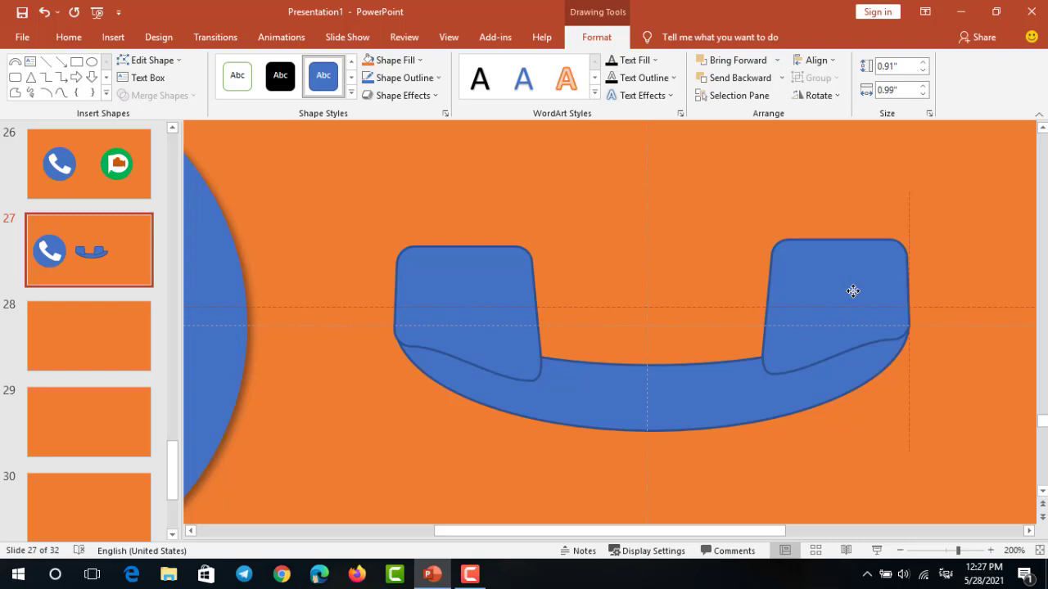
left_click_drag(853, 292, 852, 295)
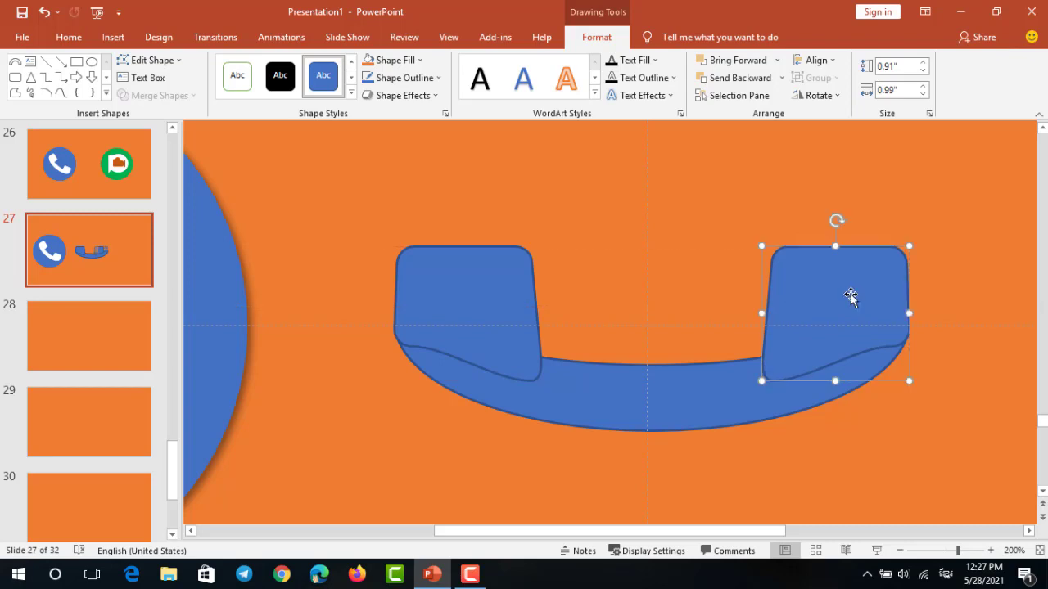
left_click(697, 279)
Lower the left end piece and shorten the right end piece so their tops align.
scroll(697, 279, "down", 5)
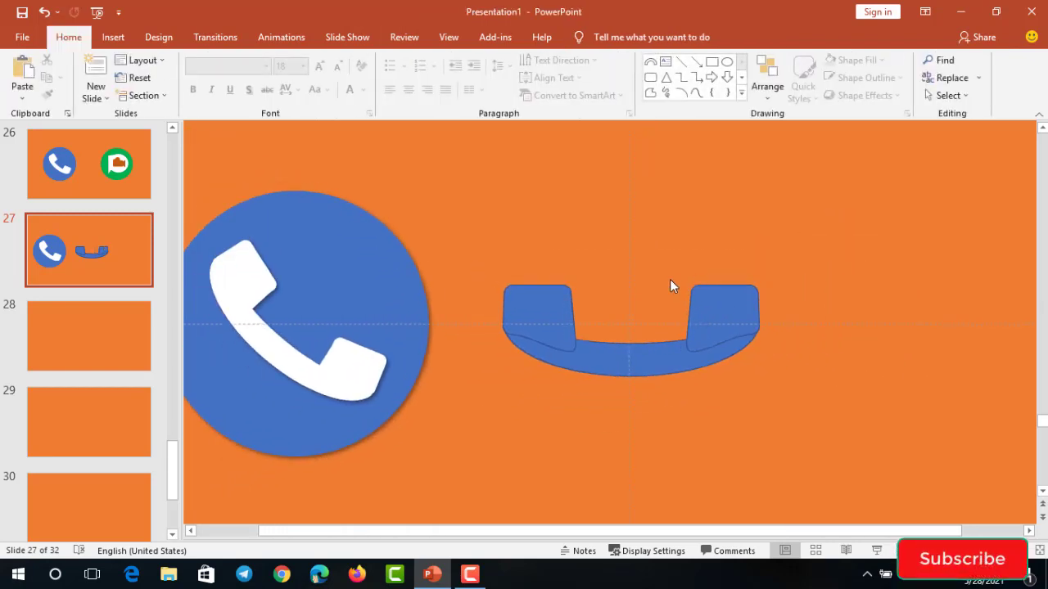
left_click(520, 279)
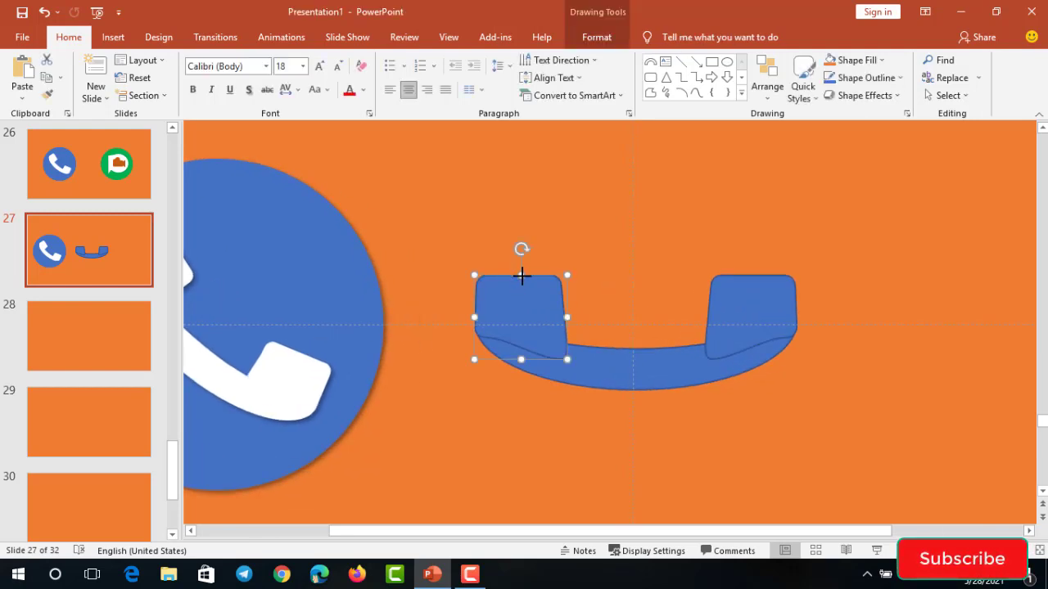
left_click_drag(521, 276, 522, 287)
left_click(764, 298)
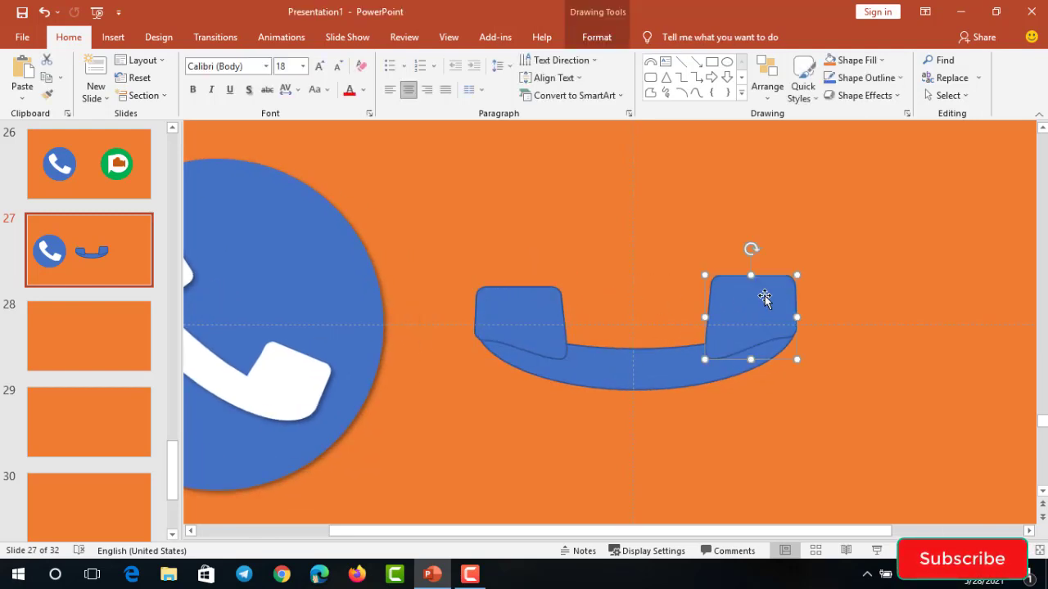
left_click_drag(752, 276, 754, 284)
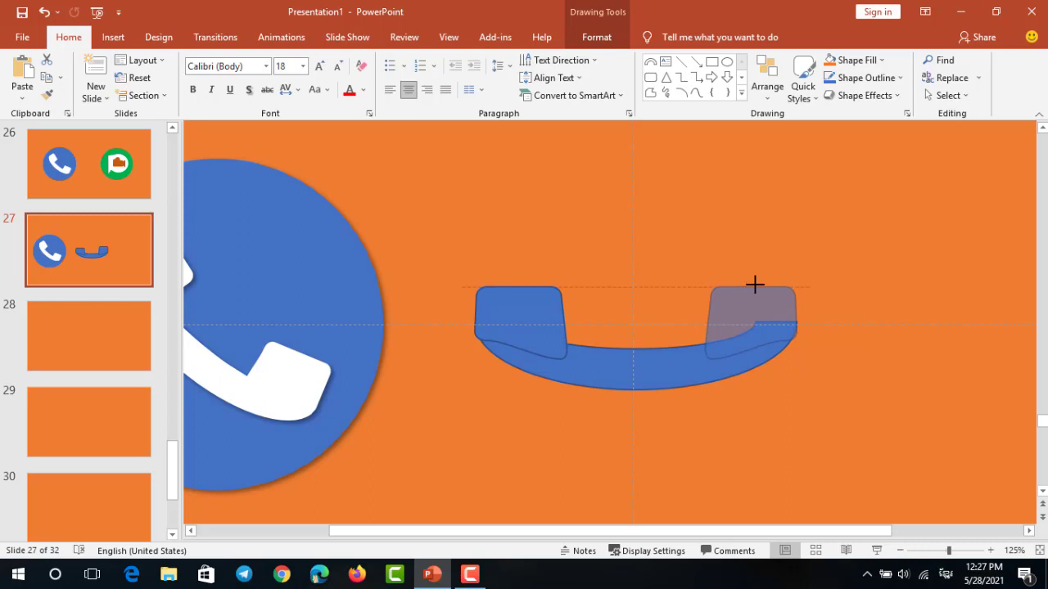
left_click(697, 258)
scroll(530, 241, "down", 2)
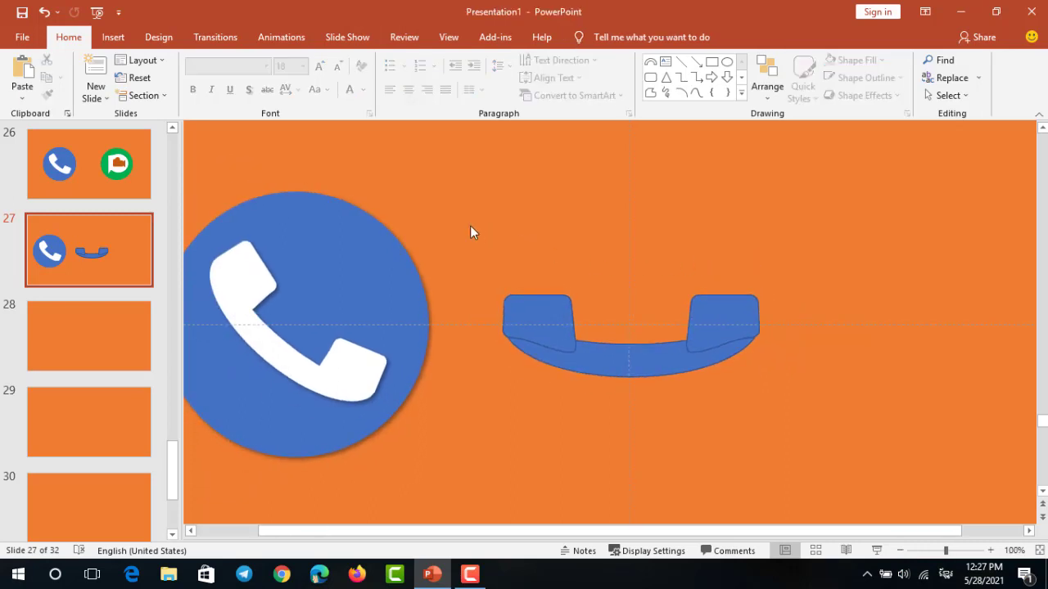
scroll(537, 291, "up", 3)
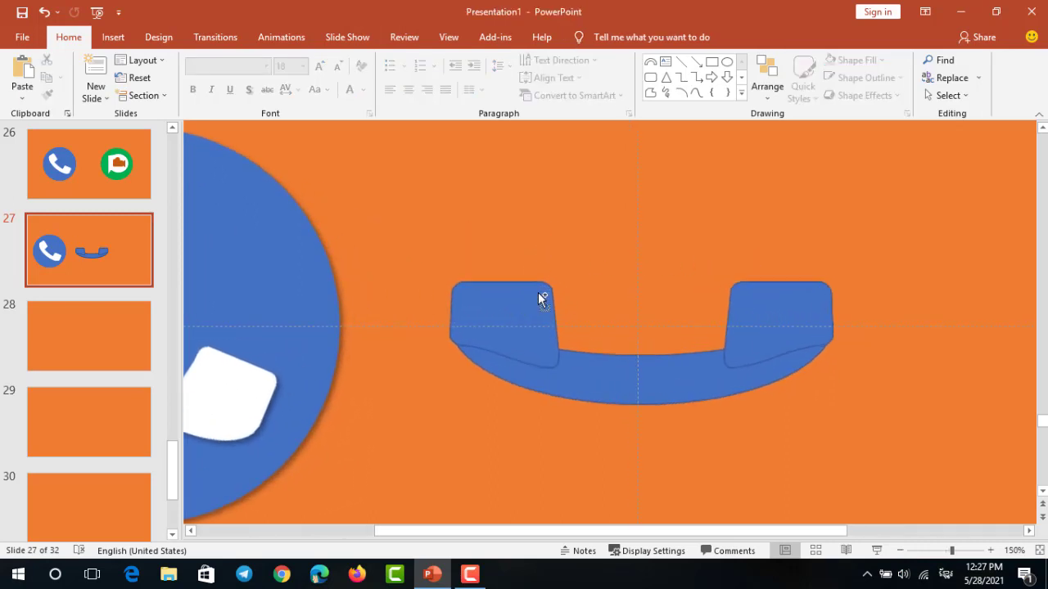
scroll(543, 295, "up", 5)
Raise the left and right end pieces so both tops sit level.
left_click(447, 283)
left_click_drag(447, 284, 447, 270)
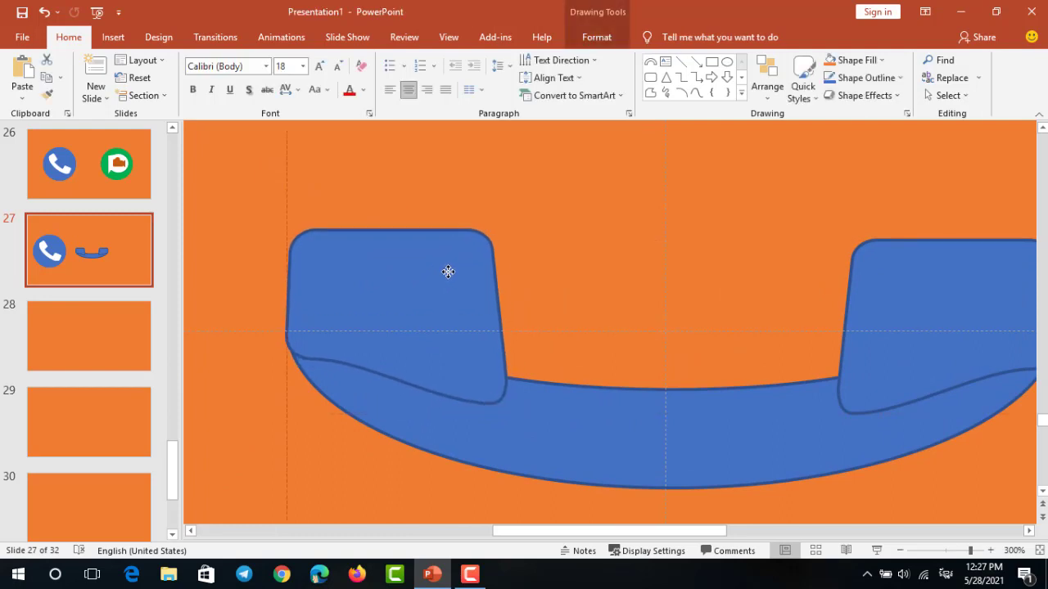
scroll(770, 292, "down", 4)
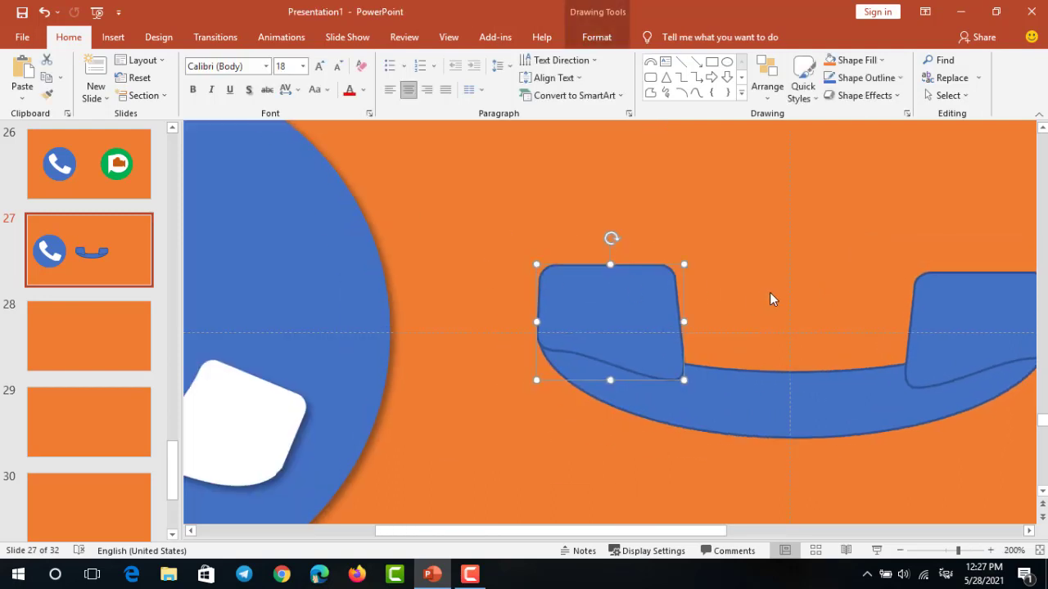
scroll(798, 289, "down", 3)
scroll(918, 315, "up", 2)
scroll(928, 312, "down", 1)
left_click(1030, 531)
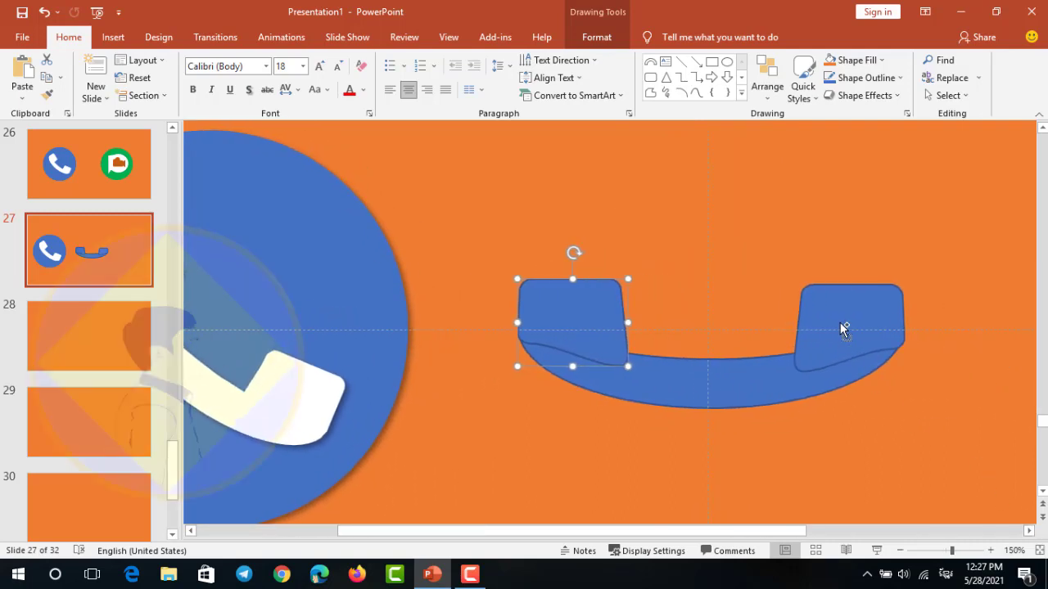
scroll(846, 327, "up", 5)
left_click(1030, 530)
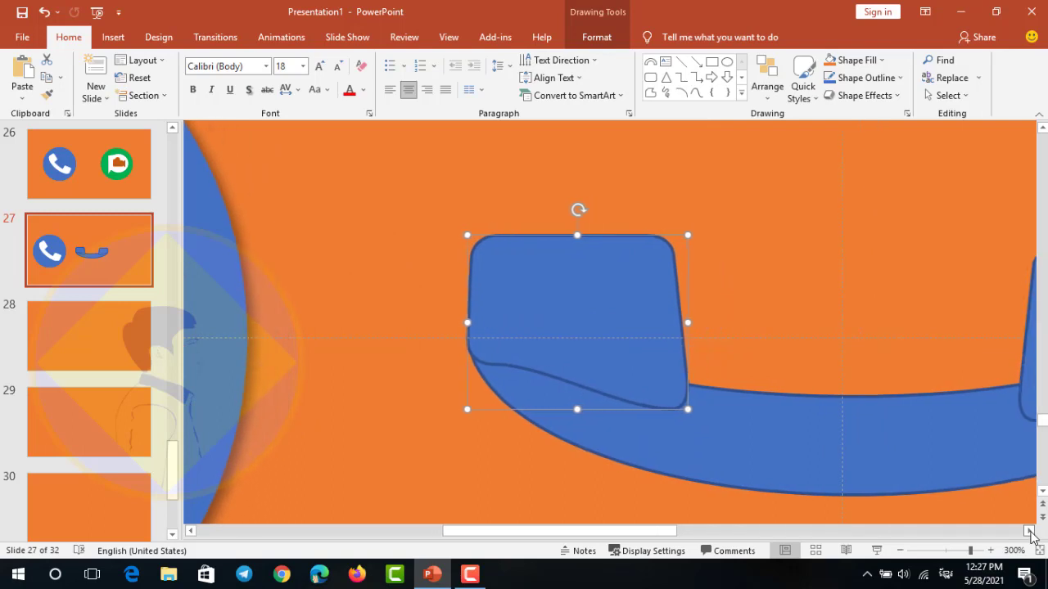
left_click(1030, 531)
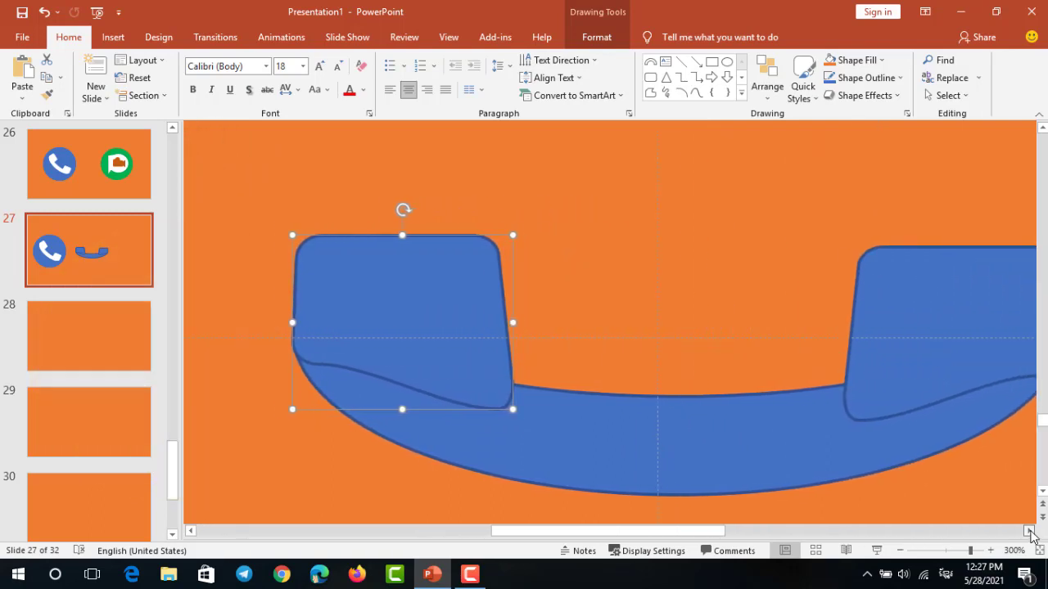
left_click(996, 479)
left_click_drag(957, 325, 959, 313)
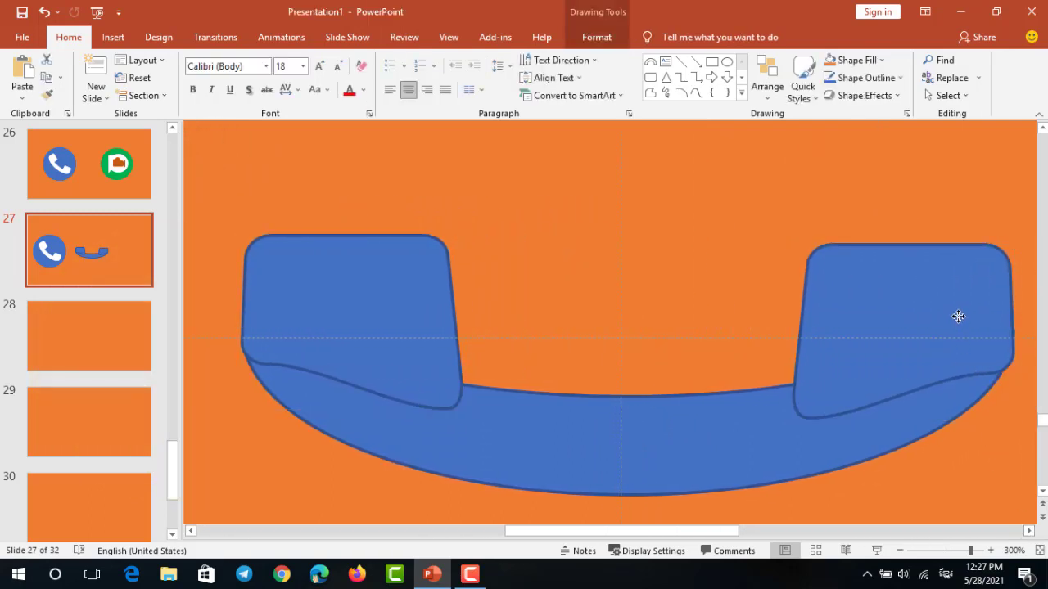
Union the three receiver pieces into one blue handset shape.
left_click(693, 308)
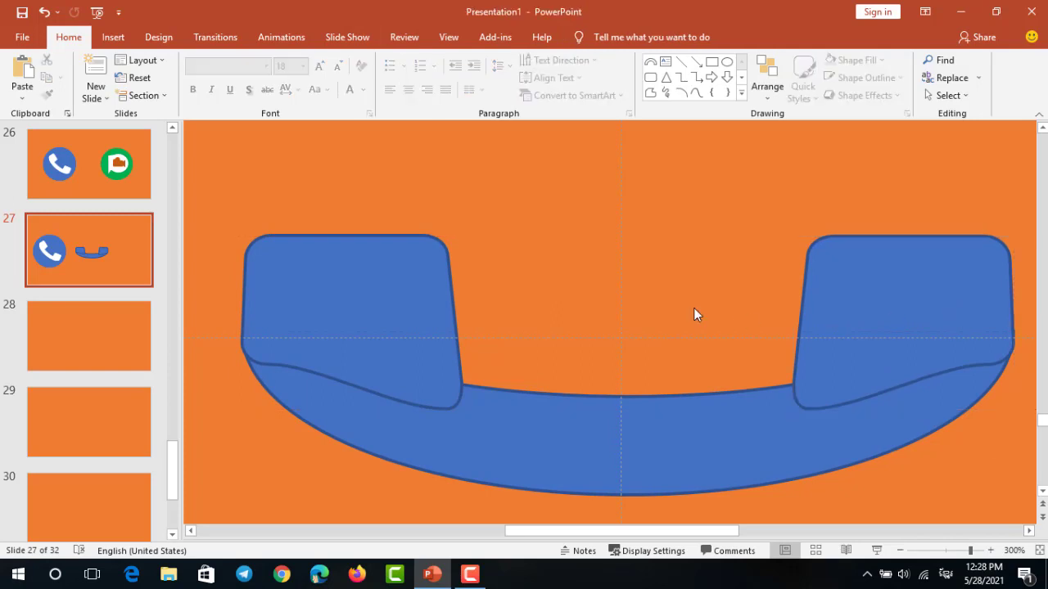
scroll(694, 308, "down", 5)
left_click(631, 370, "shift")
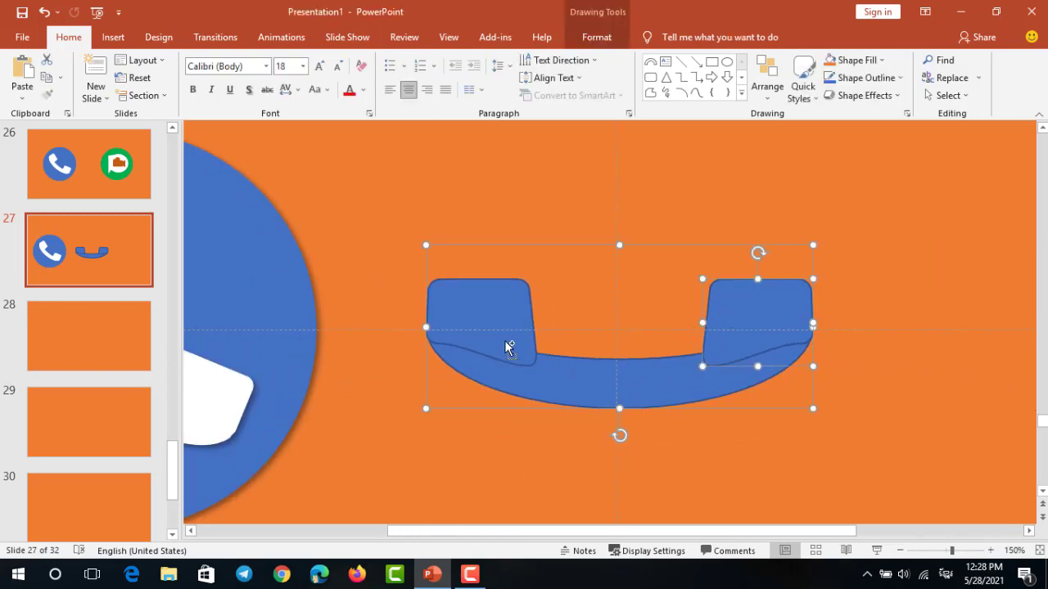
left_click(508, 344, "shift")
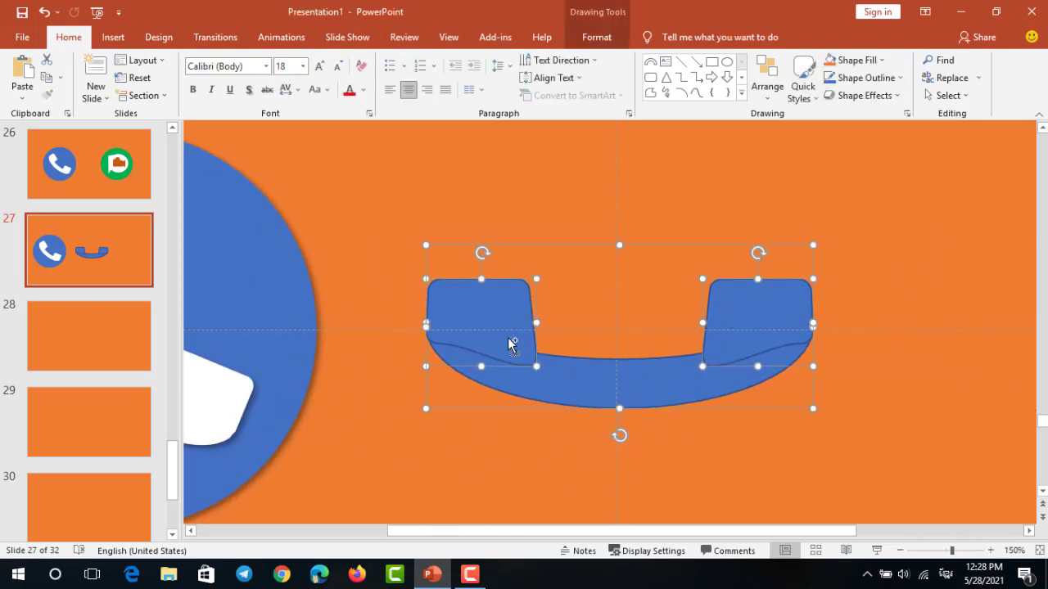
left_click(594, 38)
left_click(188, 96)
left_click(152, 114)
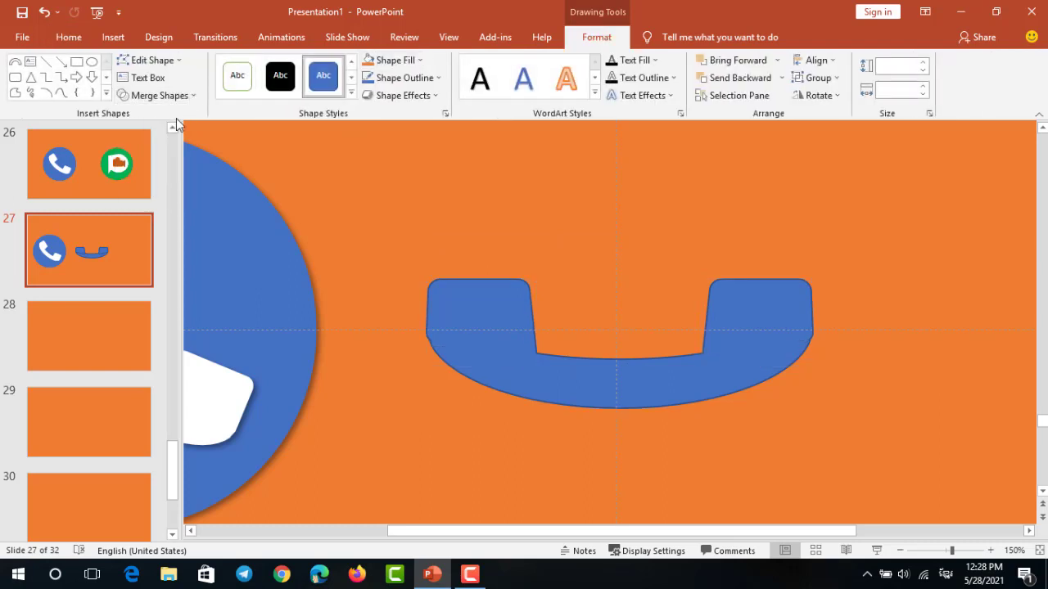
Rotate the merged handset about 45° and shift it slightly down and left.
left_click(527, 240)
scroll(528, 240, "down", 5)
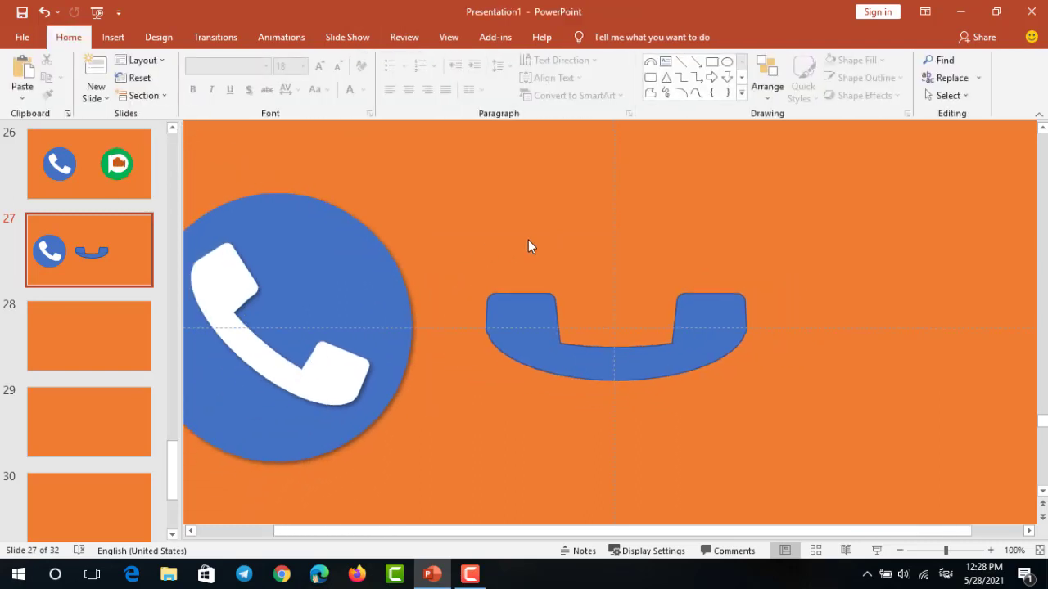
left_click(526, 310)
left_click_drag(618, 268, 650, 302)
left_click_drag(586, 350, 566, 366)
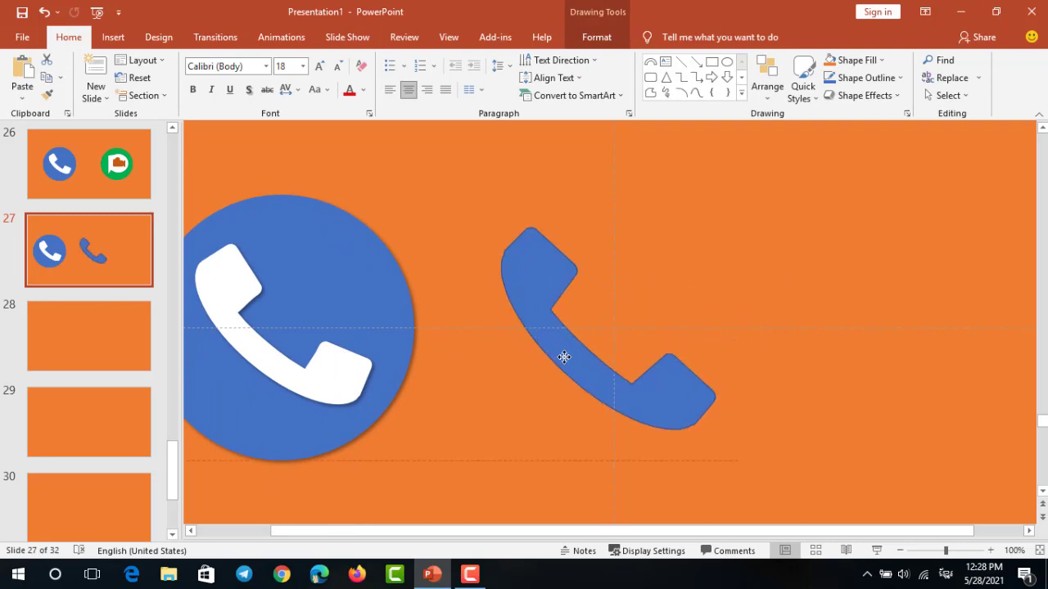
Fill the handset white with no outline and nudge it slightly down.
left_click(597, 36)
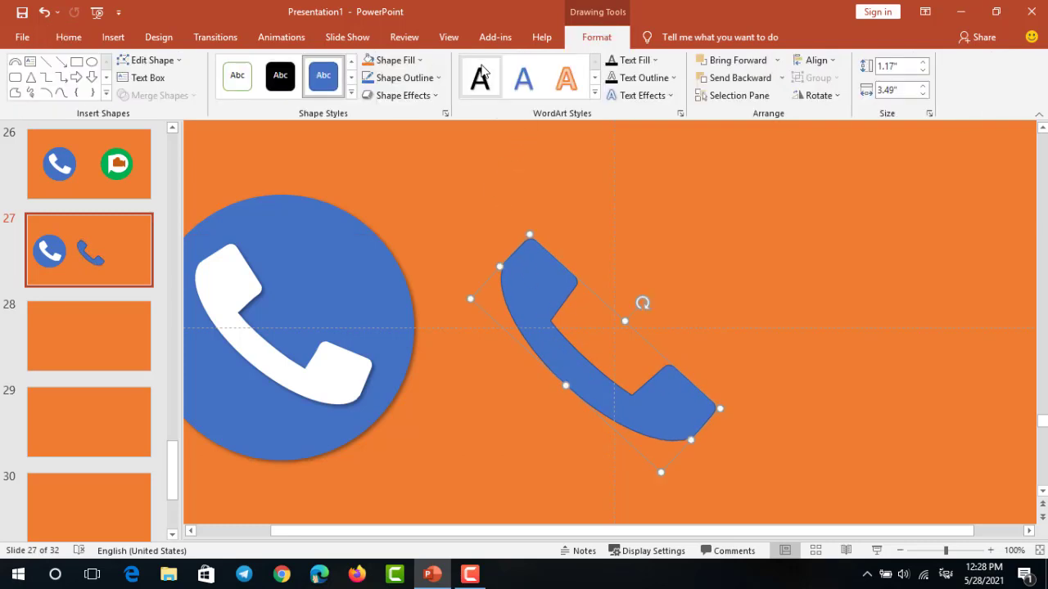
left_click(407, 62)
left_click(369, 88)
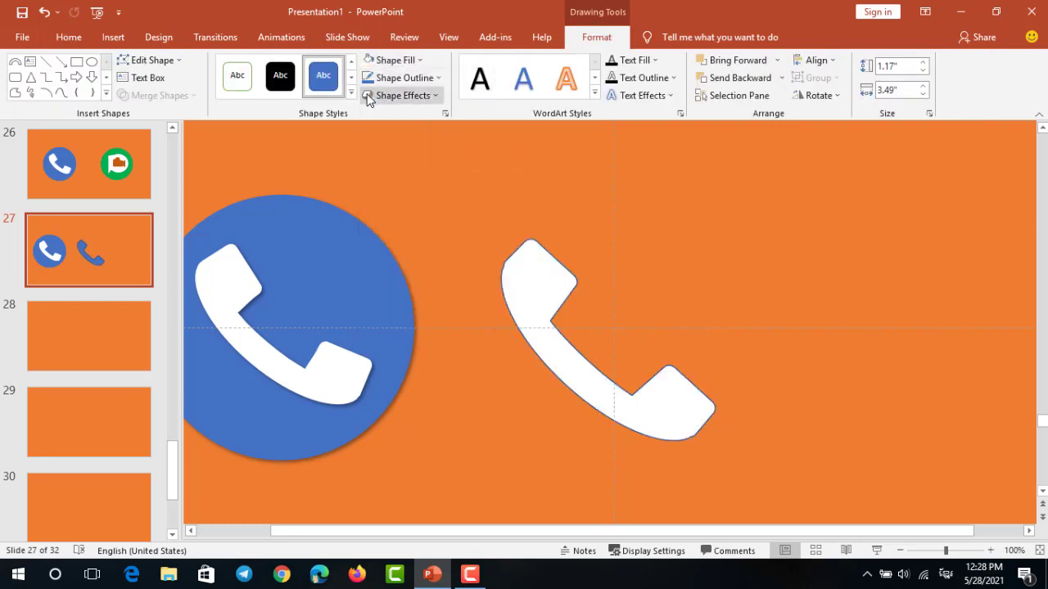
left_click(426, 78)
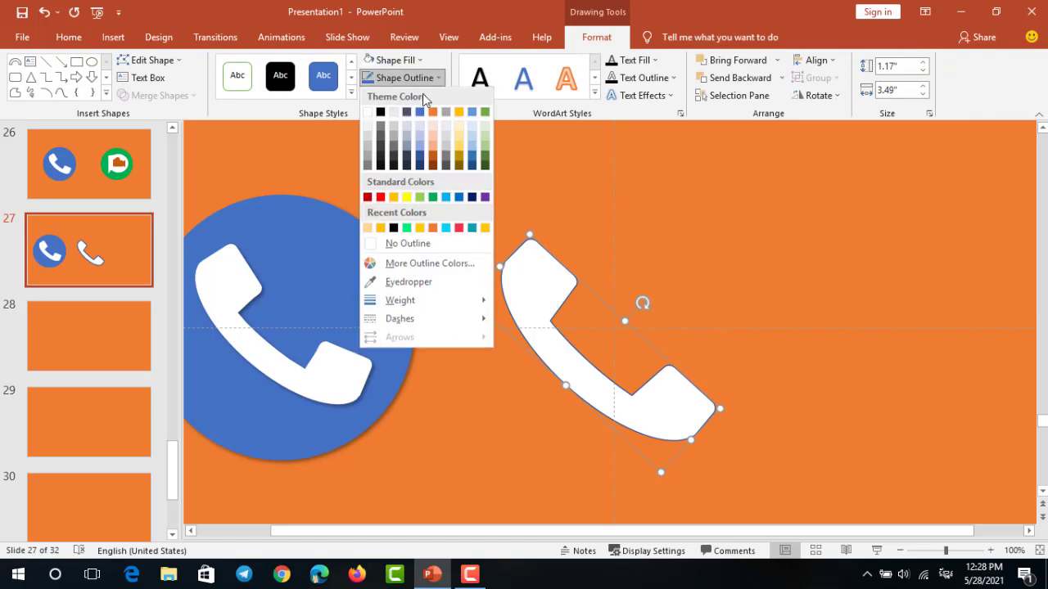
left_click(403, 243)
left_click_drag(524, 286, 525, 292)
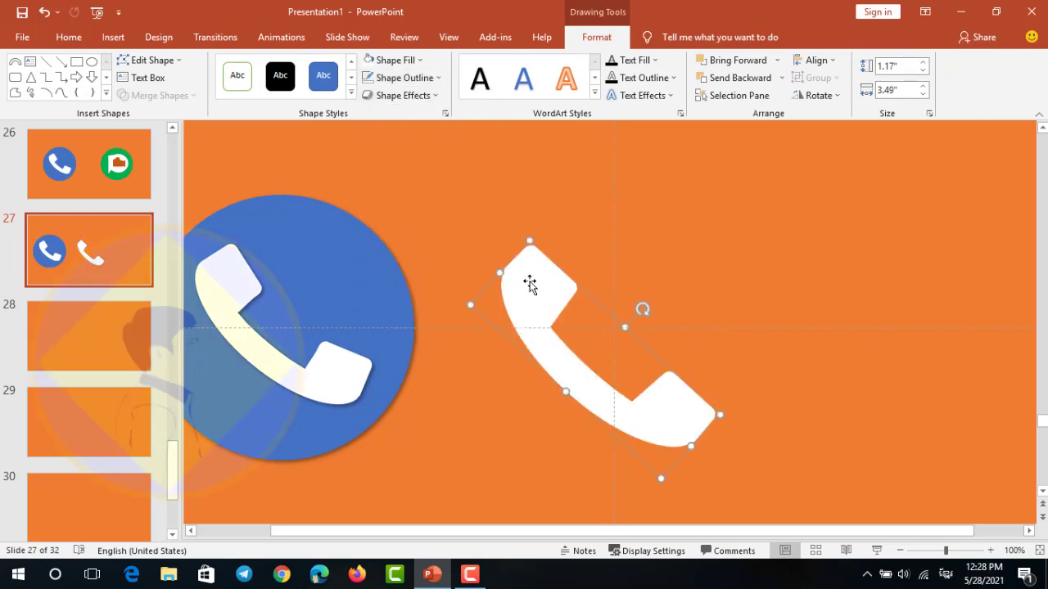
Give the white handset the first Outer shadow effect.
left_click(433, 96)
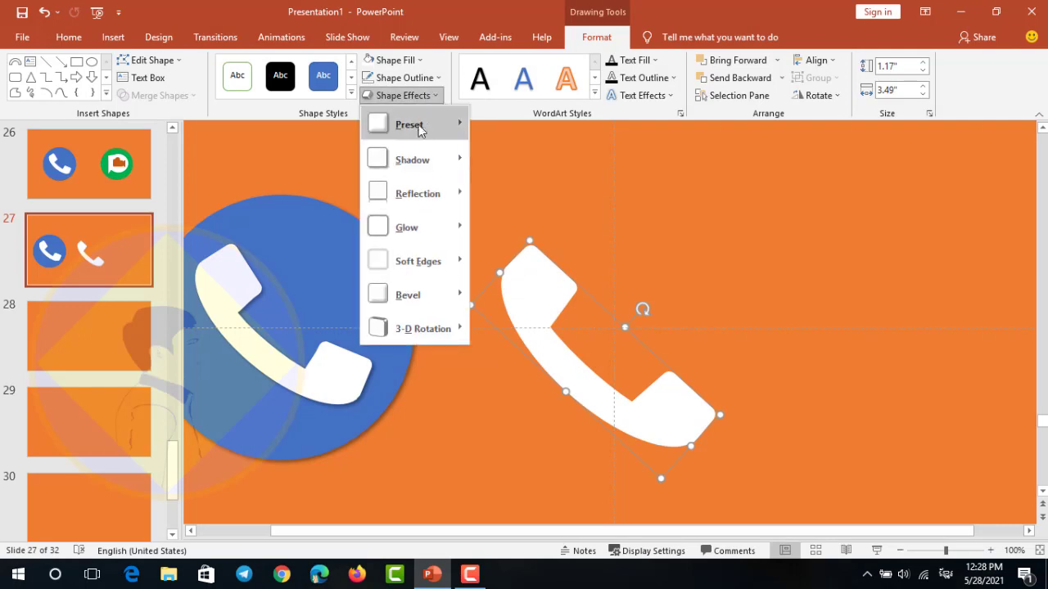
mouse_move(450, 129)
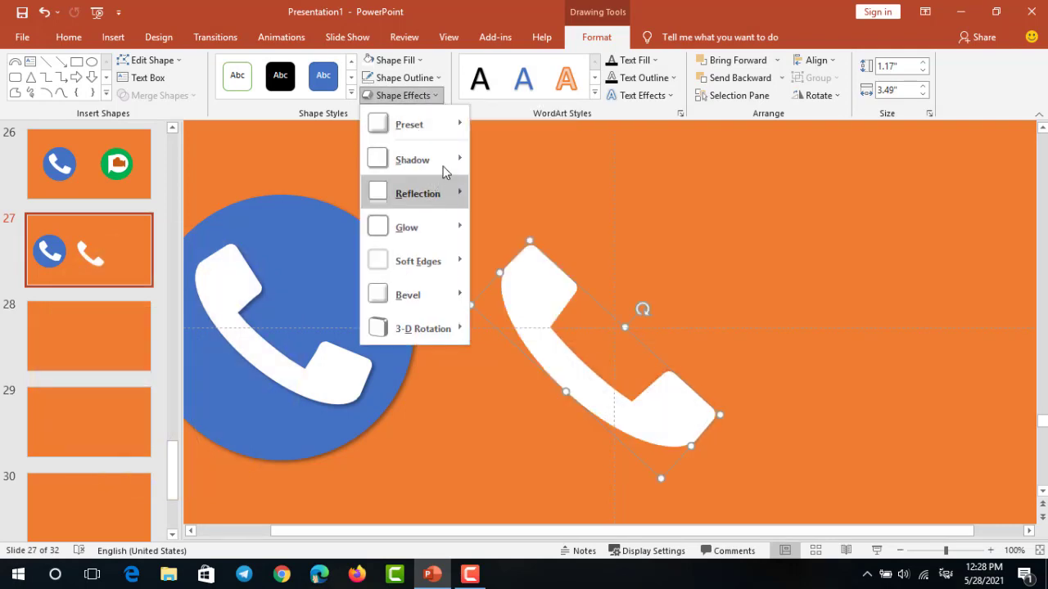
mouse_move(426, 160)
left_click(489, 214)
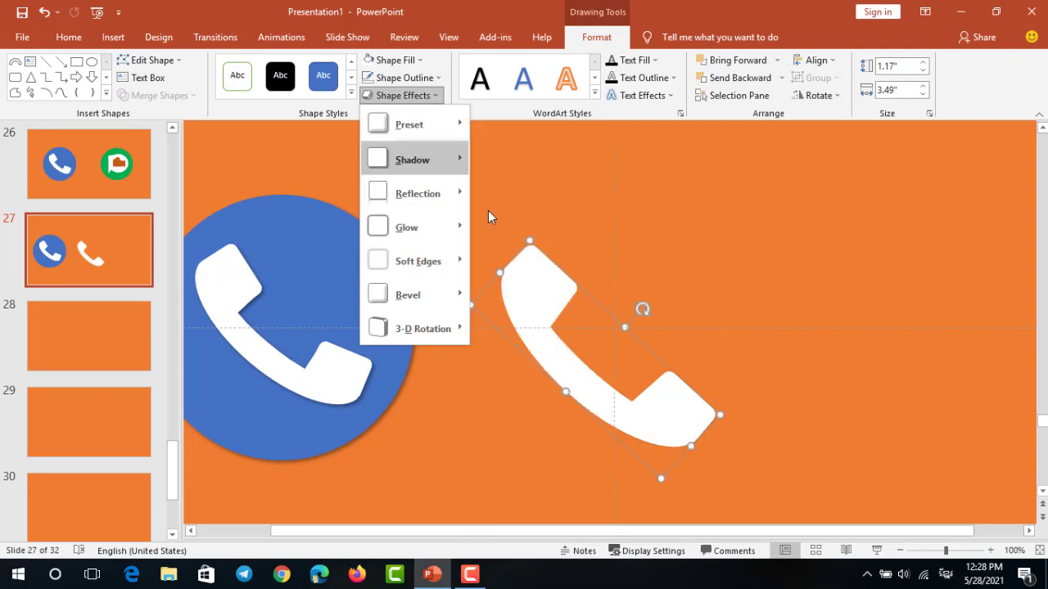
scroll(566, 235, "down", 3, "ctrl")
Draw a blue circle and move it beside the white handset.
left_click_drag(553, 303, 547, 298)
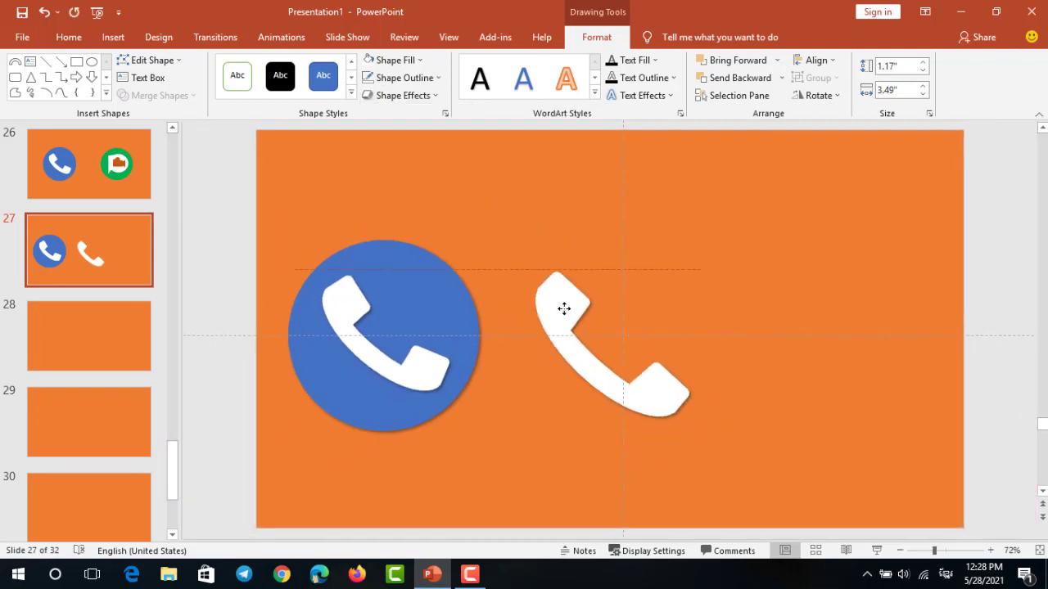
left_click(499, 311)
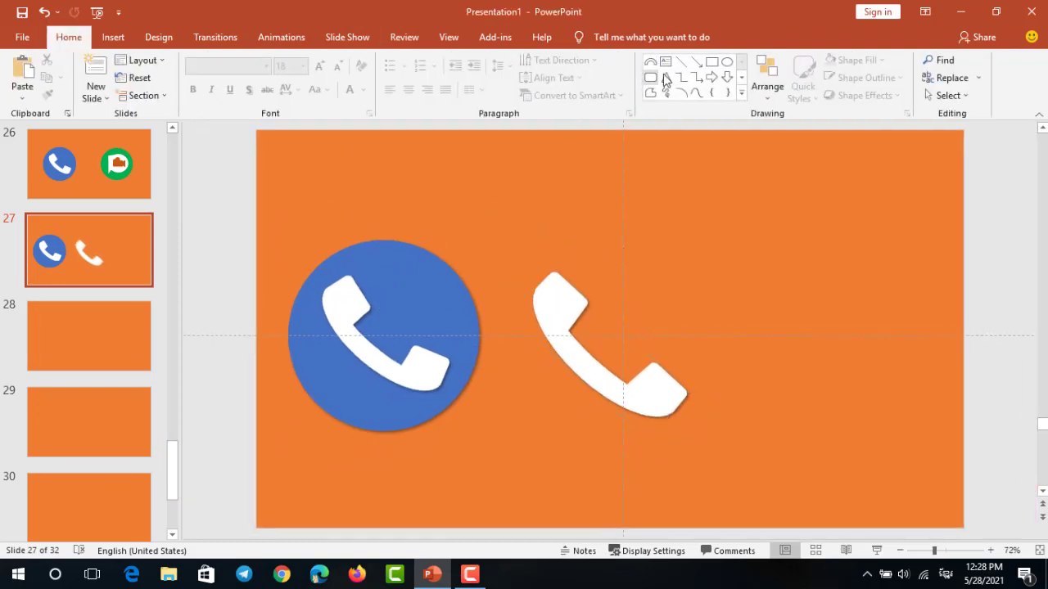
left_click(726, 61)
left_click_drag(582, 180, 769, 368)
mouse_move(704, 264)
left_mouse_down()
mouse_move(765, 315)
mouse_move(791, 305)
left_mouse_up()
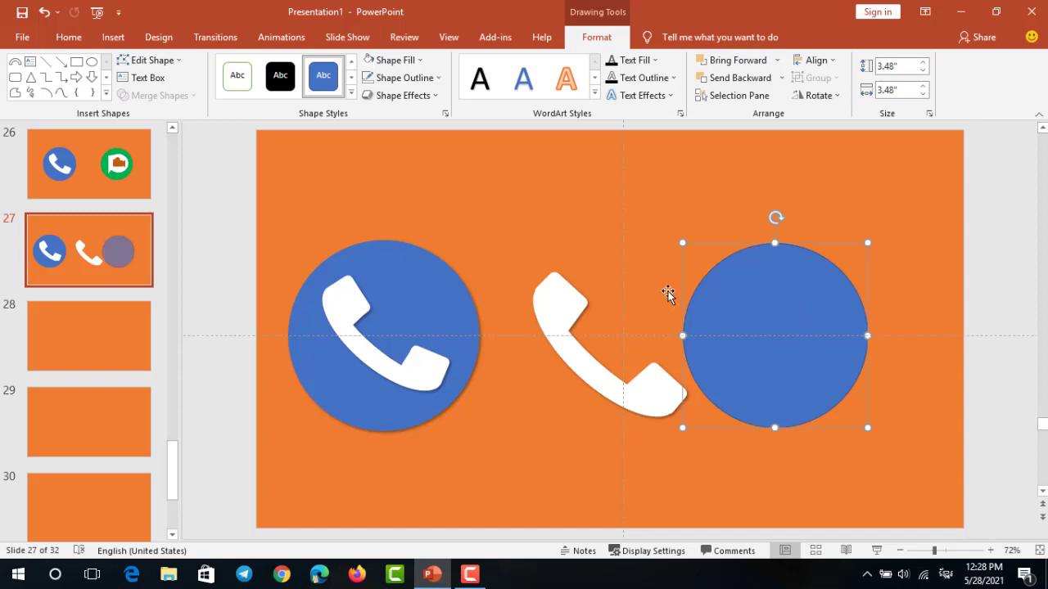
Bring the white handset to the front and move it onto the blue circle.
mouse_move(538, 293)
left_mouse_down()
mouse_move(577, 291)
mouse_move(512, 266)
left_mouse_up()
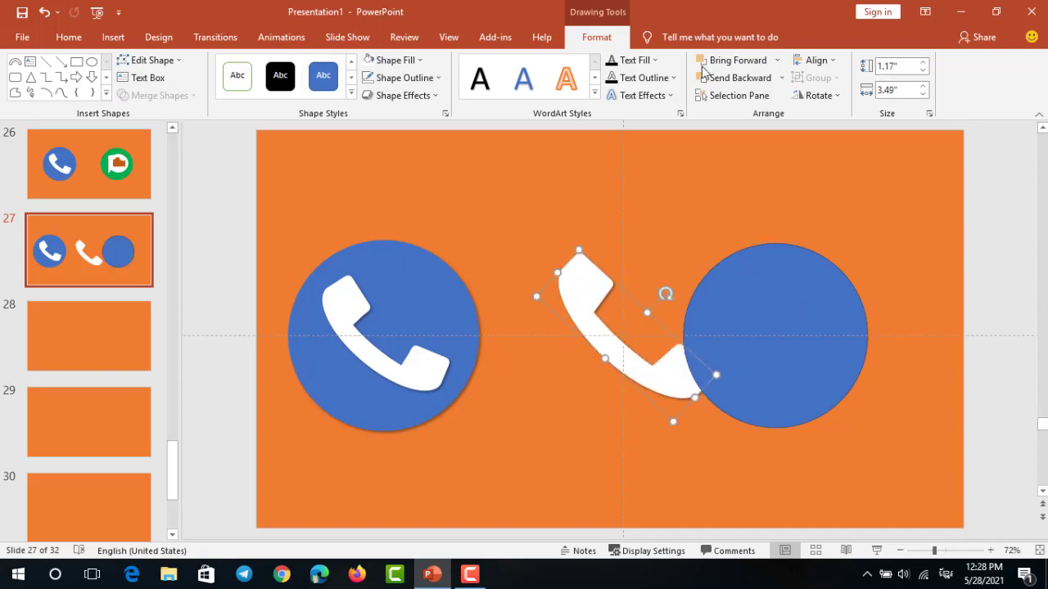
left_click(737, 59)
left_click(777, 60)
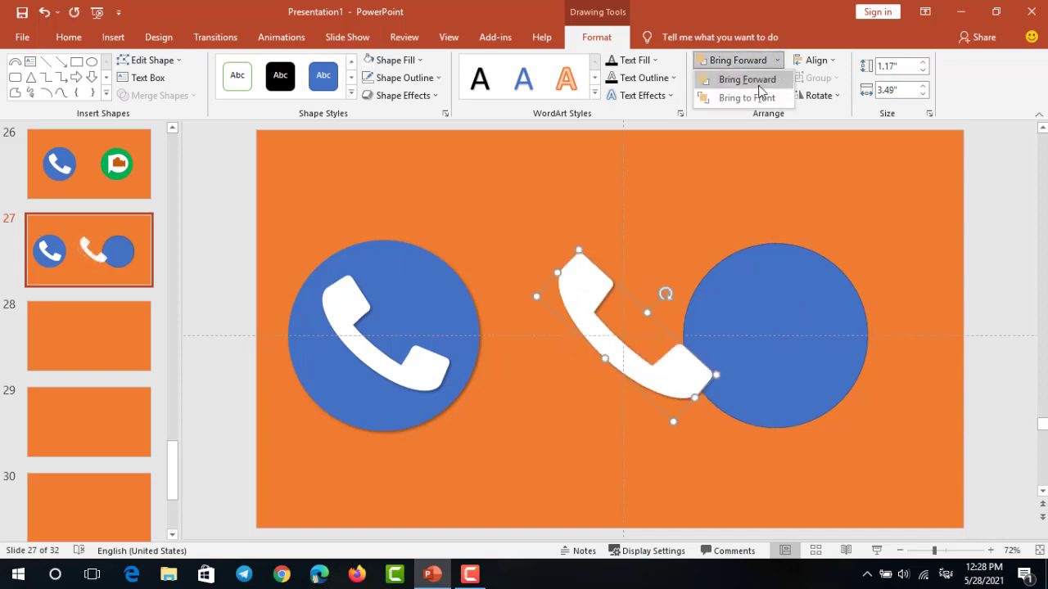
left_click(758, 99)
mouse_move(617, 280)
left_mouse_down()
mouse_move(731, 289)
mouse_move(603, 256)
left_mouse_up()
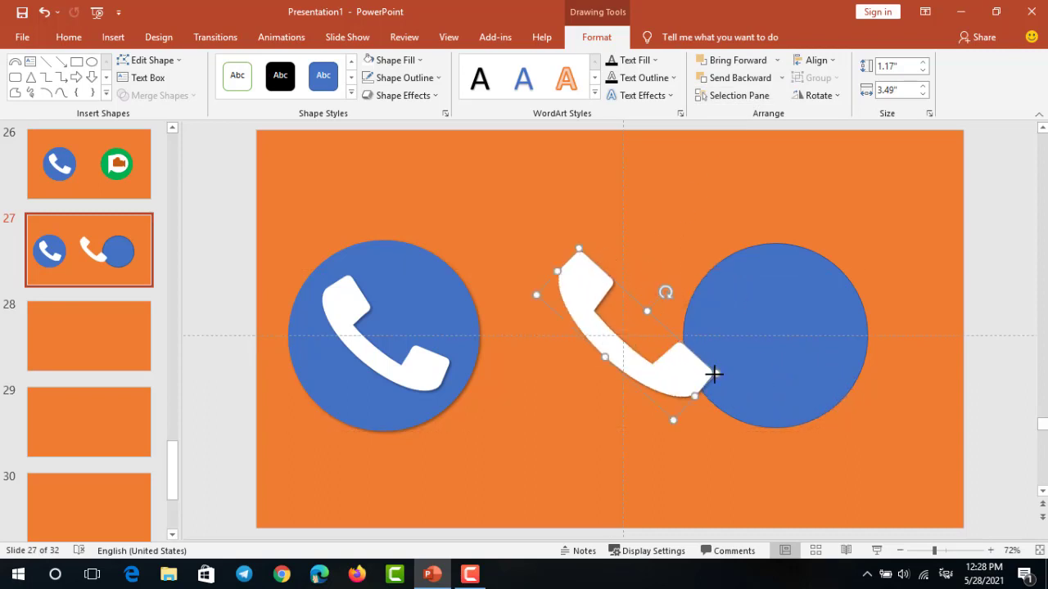
Shrink the handset to 0.99" x 2.94" and set it on the right blue circle.
left_click_drag(714, 375, 688, 363)
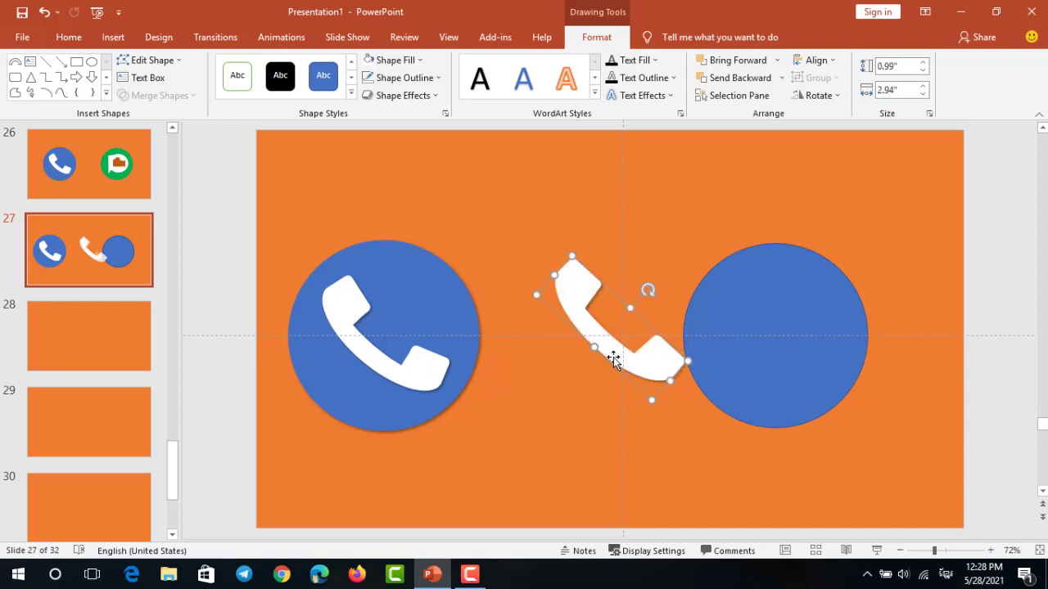
left_click_drag(614, 360, 775, 371)
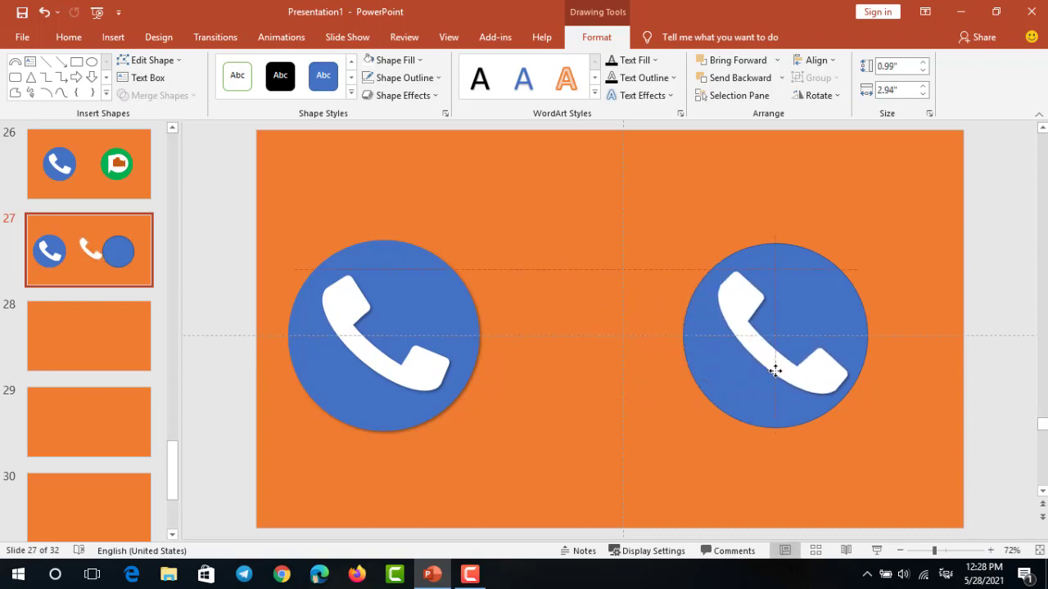
left_click_drag(774, 372, 774, 371)
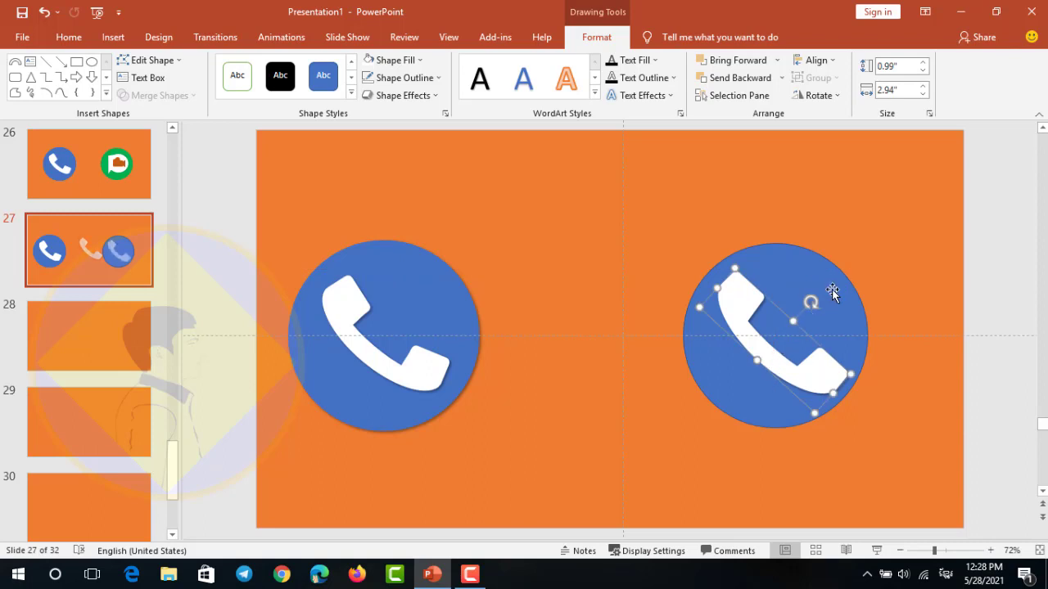
left_click(833, 283)
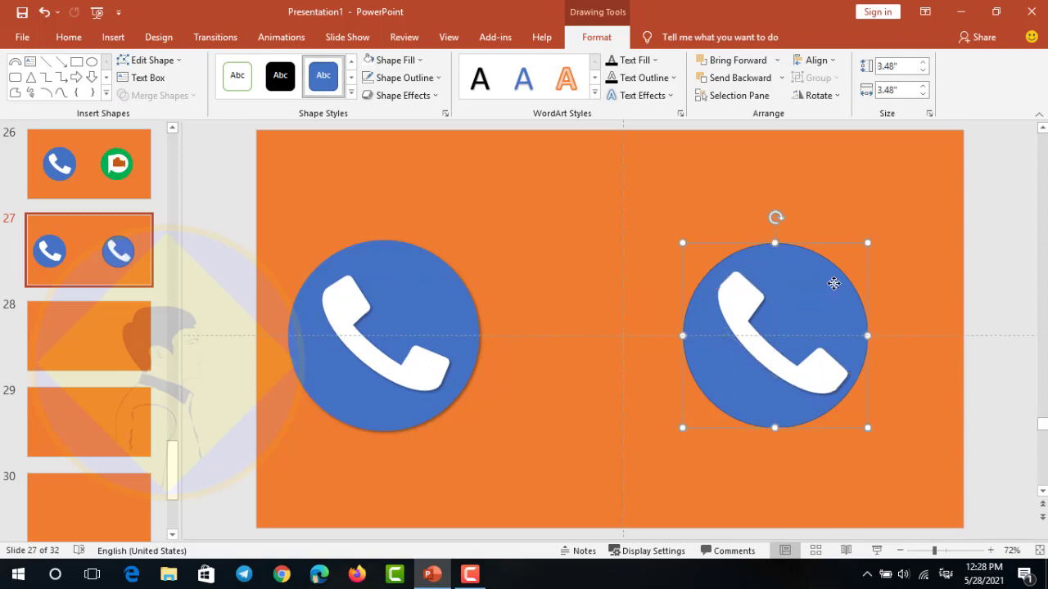
Remove the right circle's outline and enlarge it to 3.8 inches.
left_click(432, 77)
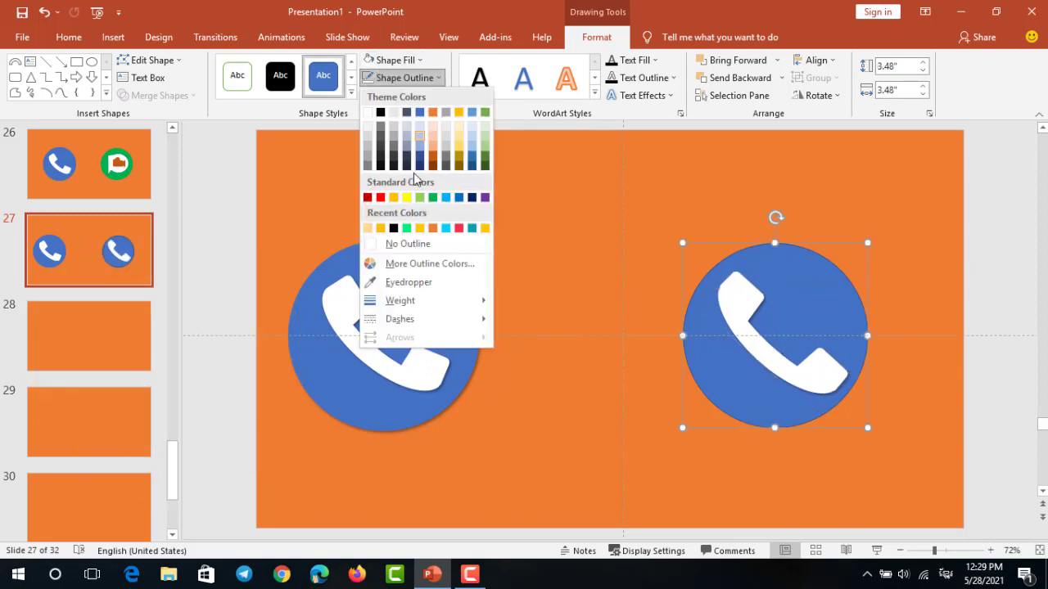
left_click(410, 249)
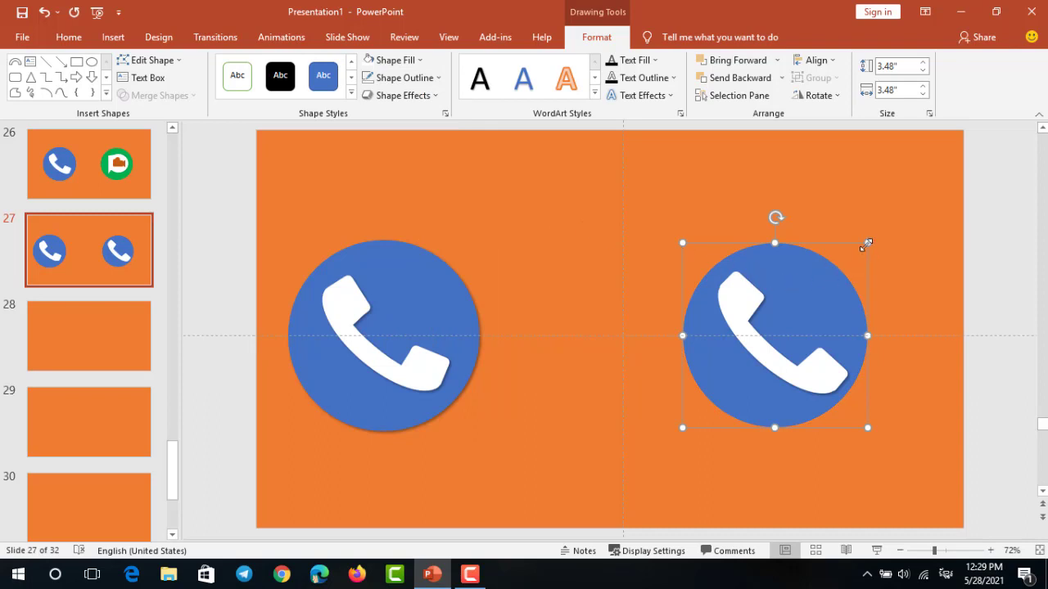
left_click_drag(868, 242, 885, 235)
key("Escape")
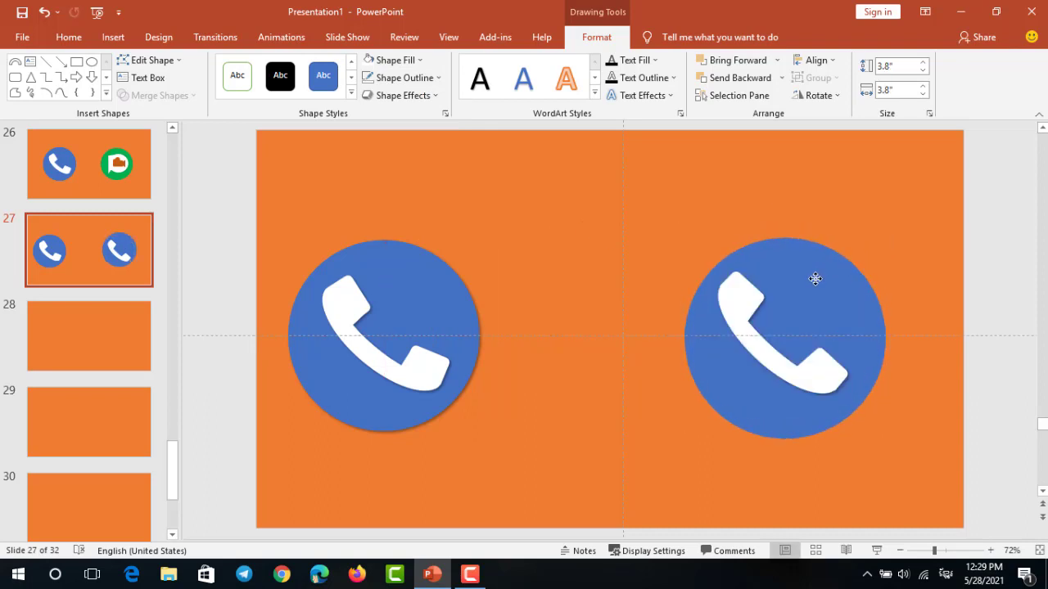
left_click_drag(813, 279, 808, 281)
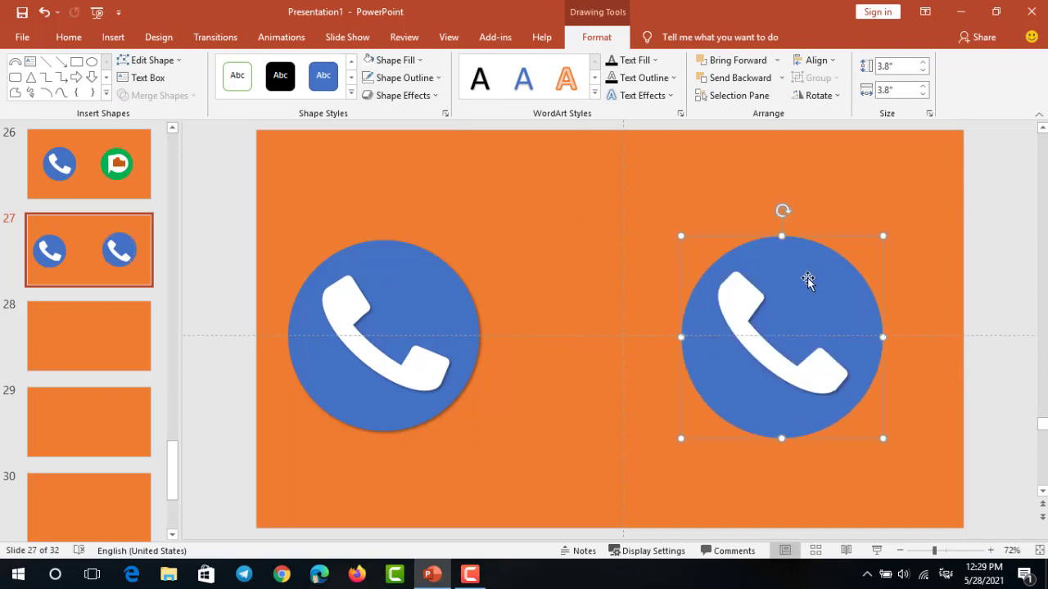
Give the right circle the first Outer shadow preset.
left_click(402, 95)
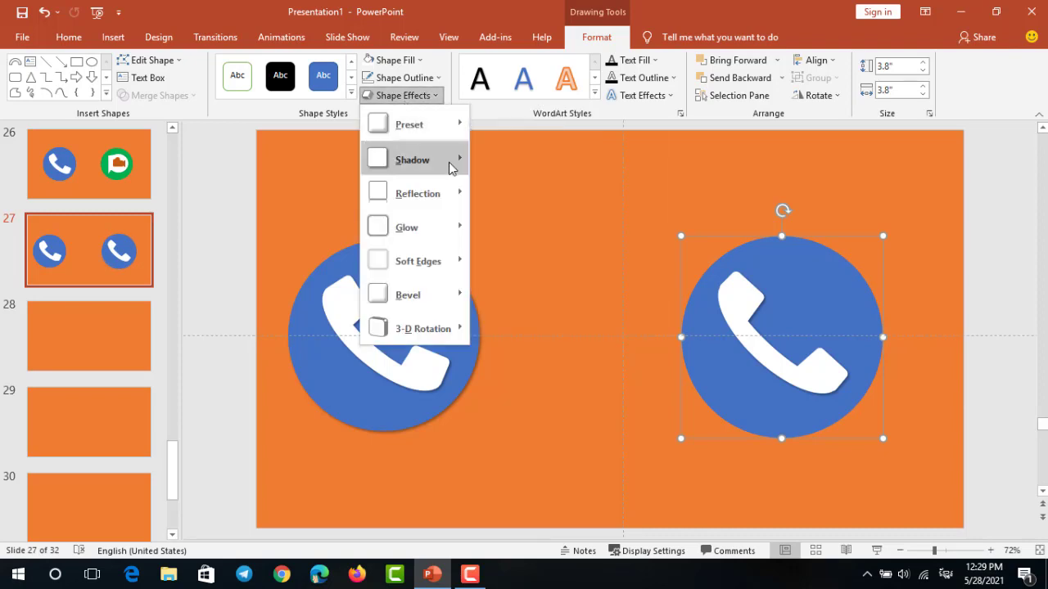
mouse_move(450, 163)
left_click(490, 213)
left_click(568, 232)
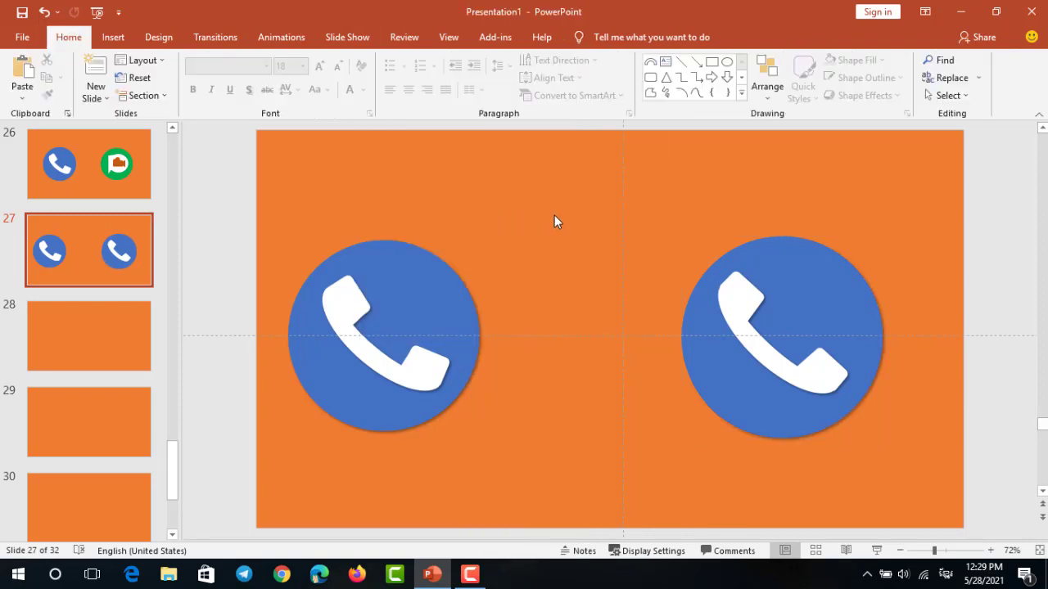
scroll(606, 232, "down", 2)
Group the right circle with its handset and repeat the outer shadow on the left circle.
left_click_drag(588, 227, 834, 428)
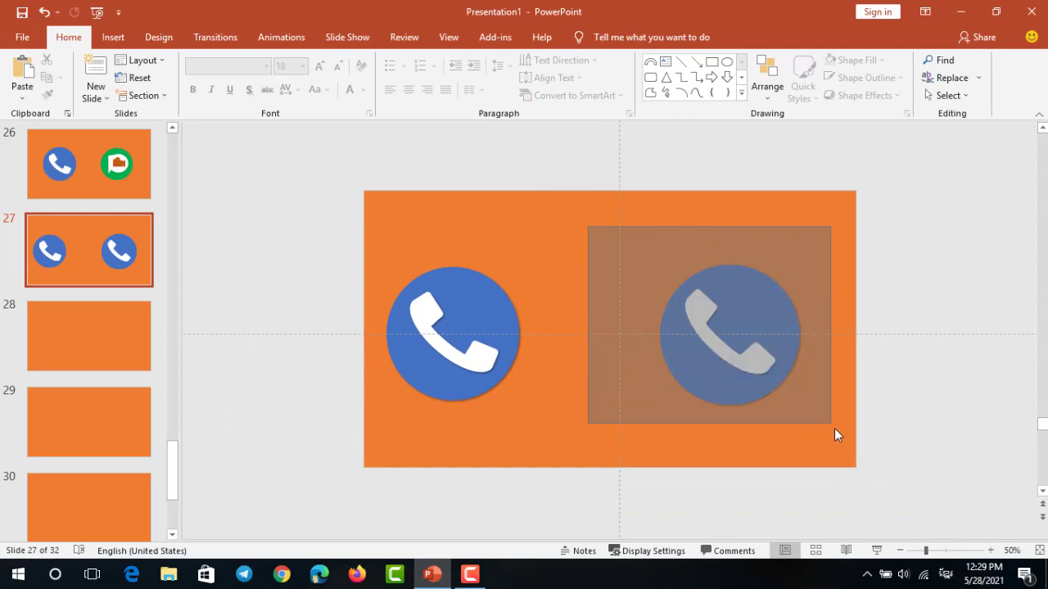
key("ctrl+g")
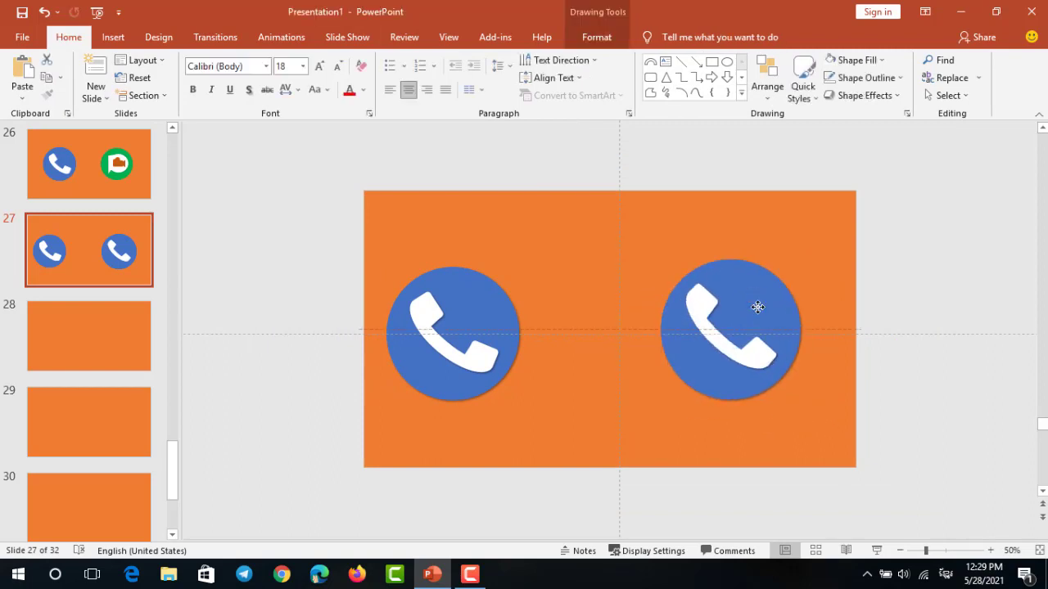
left_click(511, 315)
key("F4")
Return to slide 26.
scroll(778, 323, "up", 2)
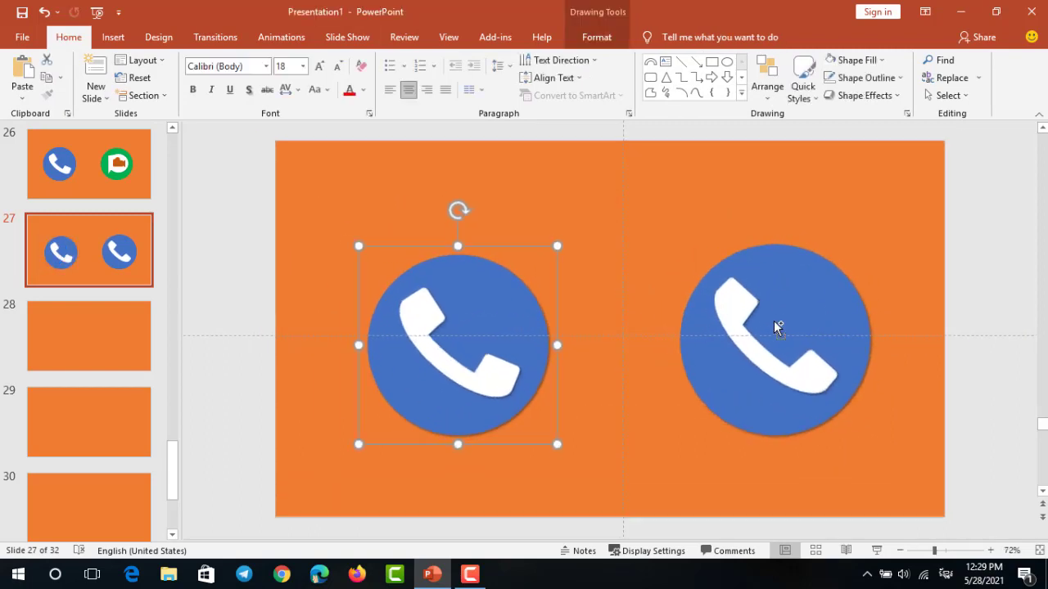
left_click(880, 328)
left_click(595, 298)
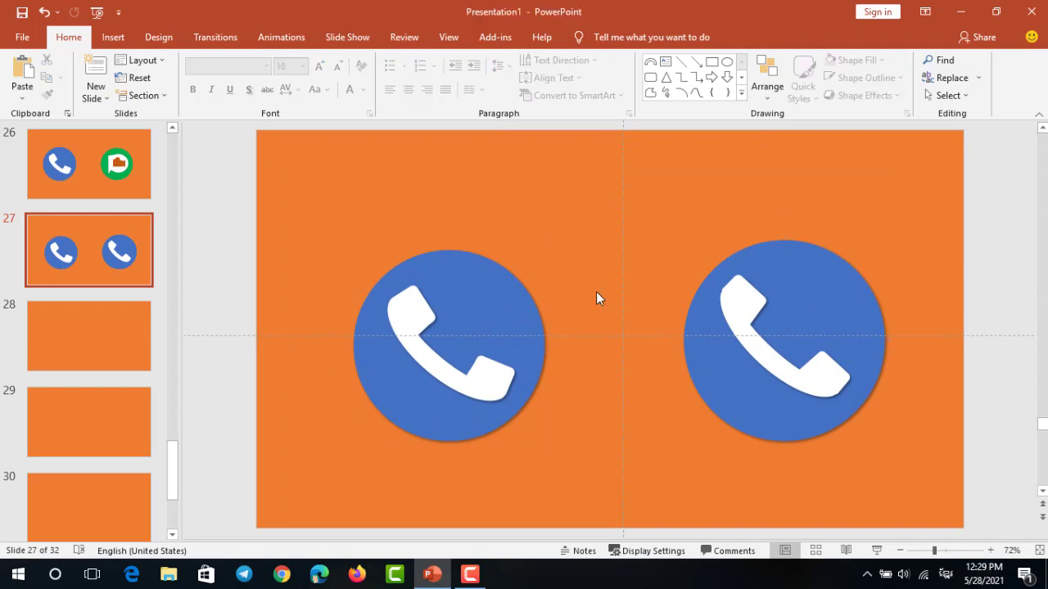
left_click(124, 170)
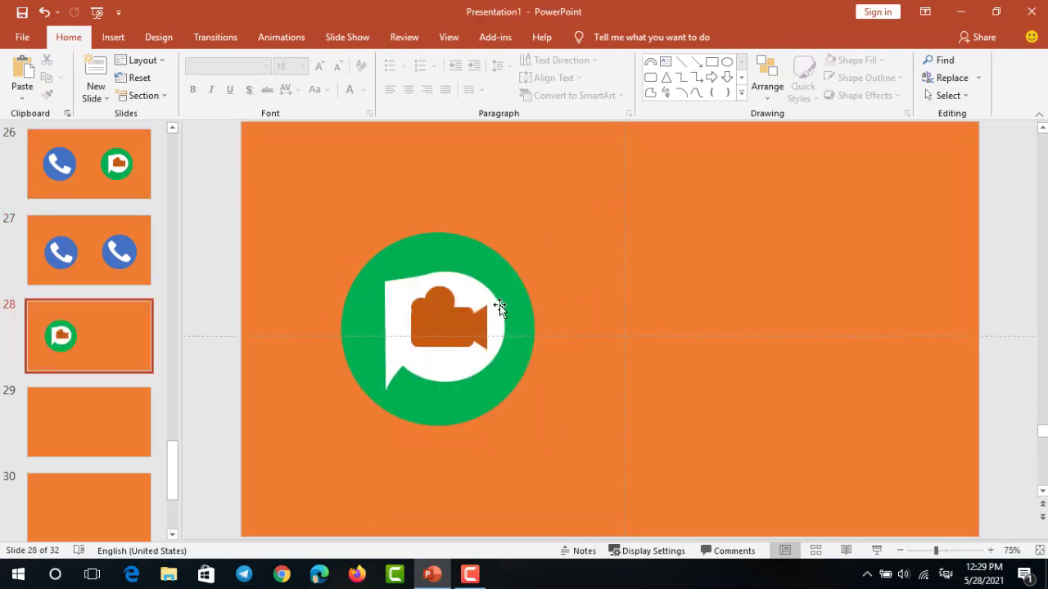
Place the green video-chat icon on slide 28 and nudge it left with the arrow keys.
left_click_drag(487, 304, 478, 309)
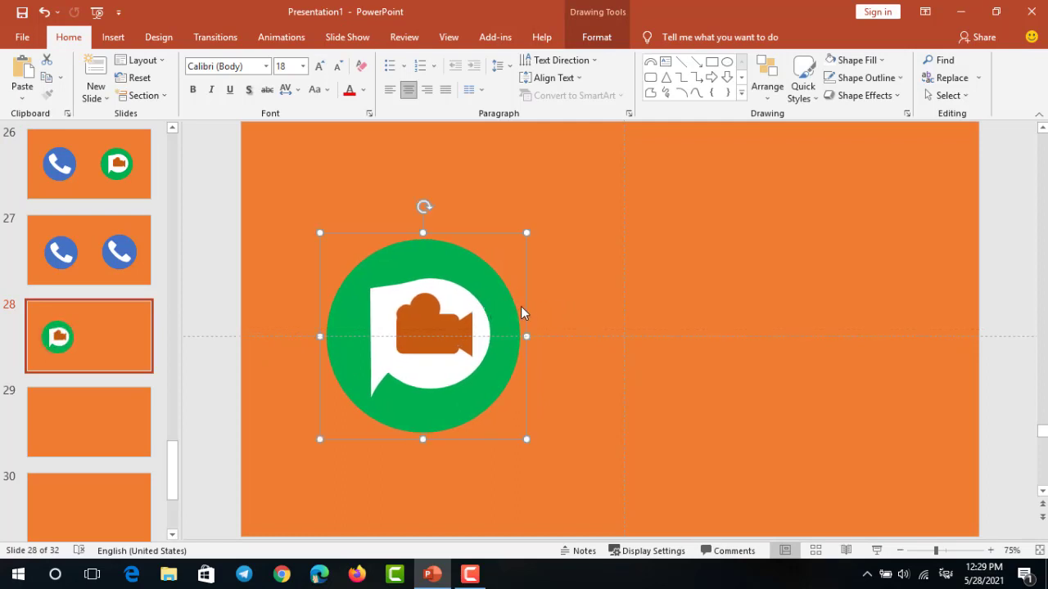
left_click(580, 306)
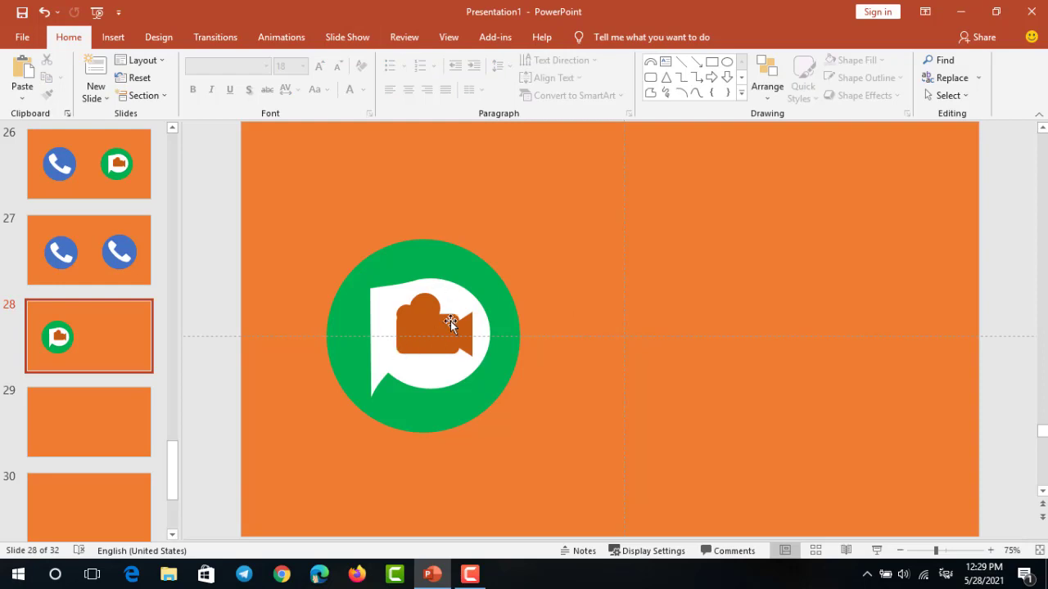
left_click(514, 307)
scroll(514, 307, "up", 3)
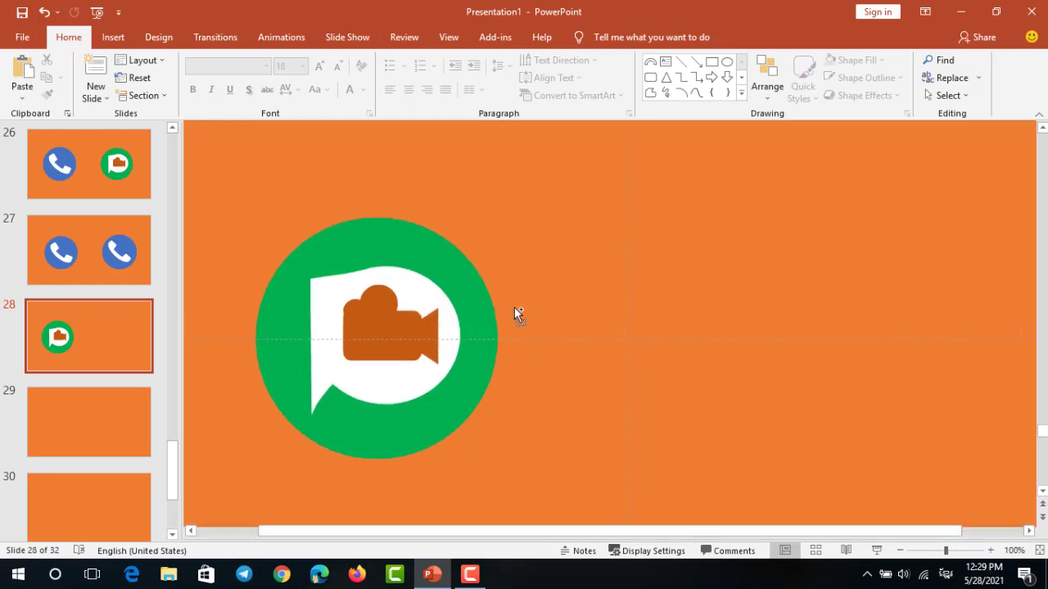
scroll(505, 306, "down", 1)
key("Left")
key("Left")
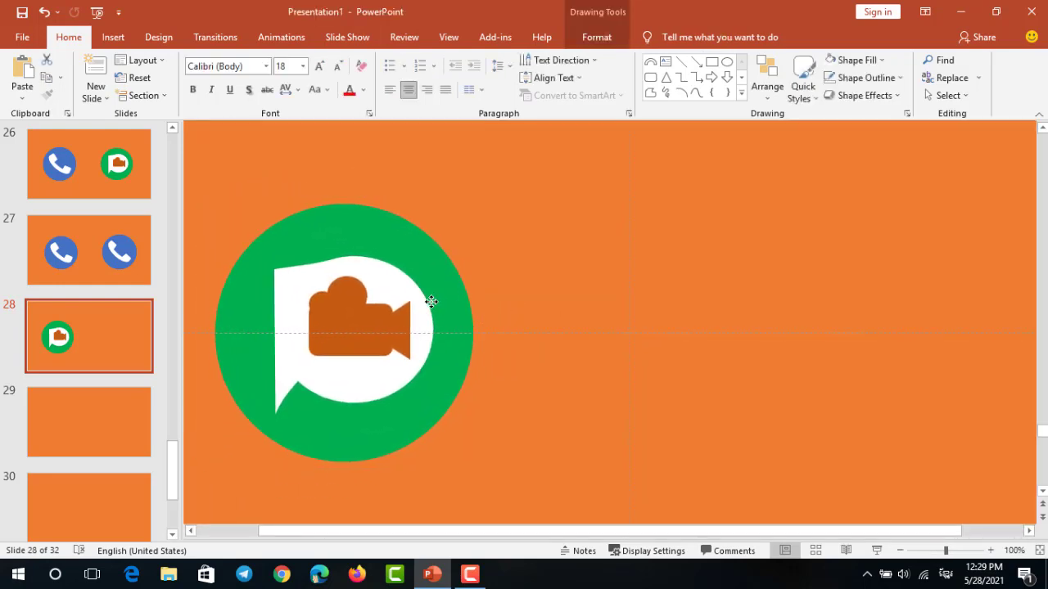
key("Left")
key("Left")
key("Left")
key("Left")
left_click(529, 292)
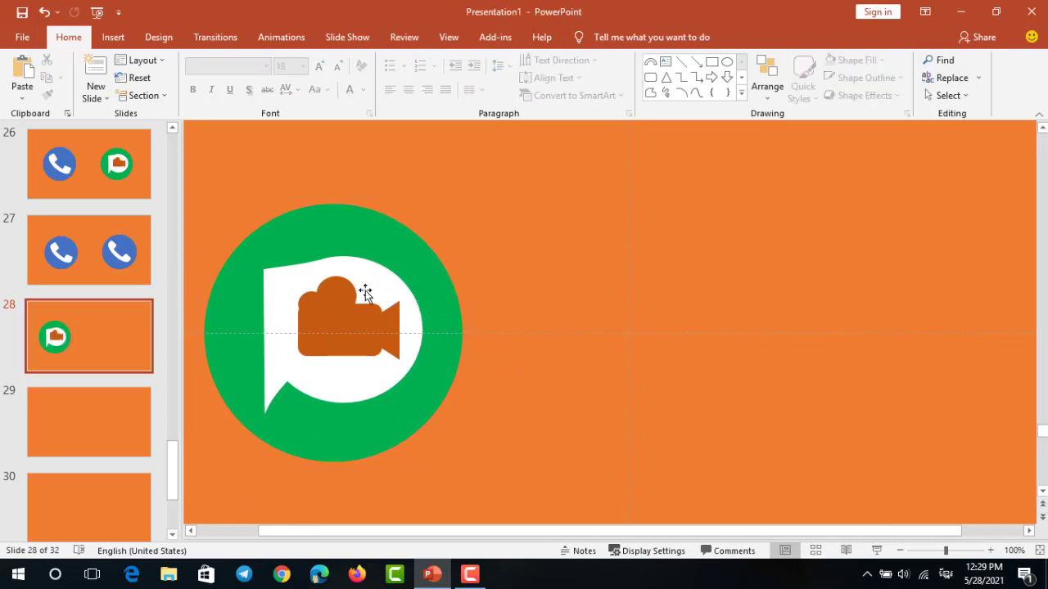
left_click(334, 319)
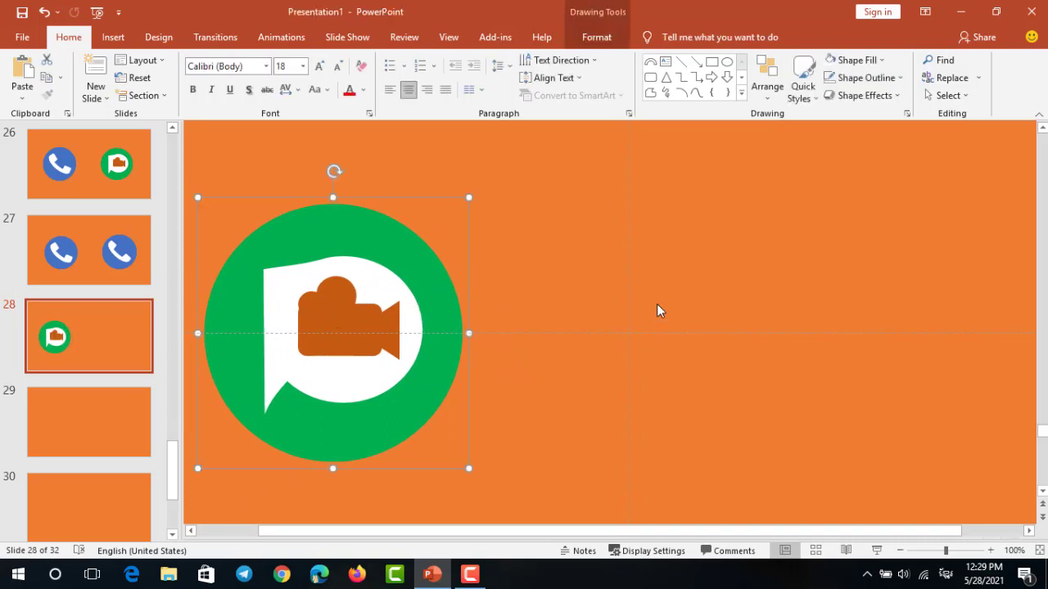
left_click(650, 77)
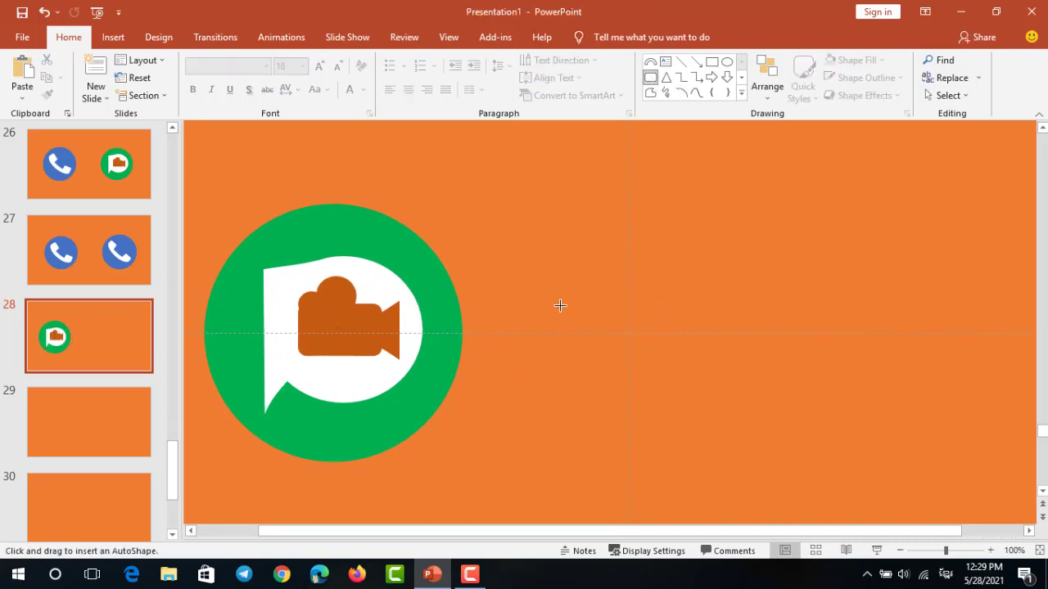
Draw a small rounded rectangle to the right of the green icon.
left_click_drag(560, 305, 640, 356)
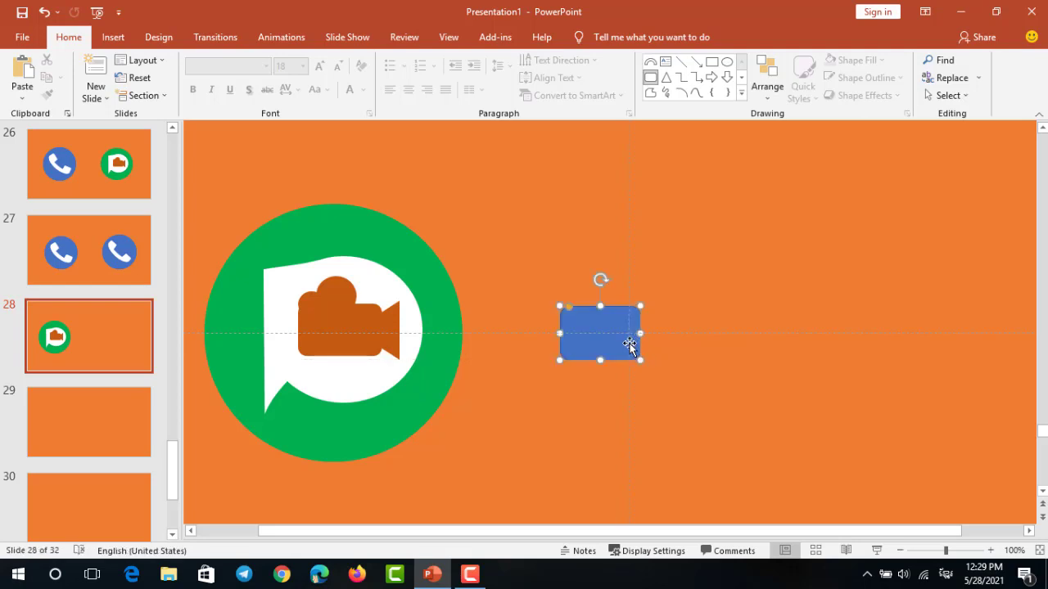
left_click_drag(620, 343, 608, 342)
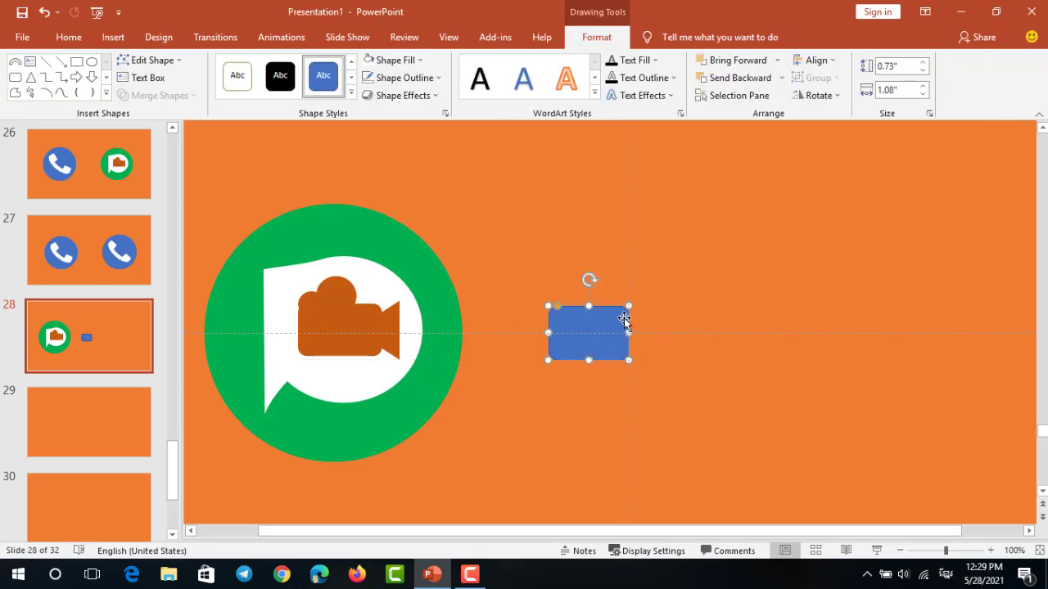
scroll(624, 318, "up", 1)
Fill the rectangle dark orange and remove its outline.
left_click(418, 60)
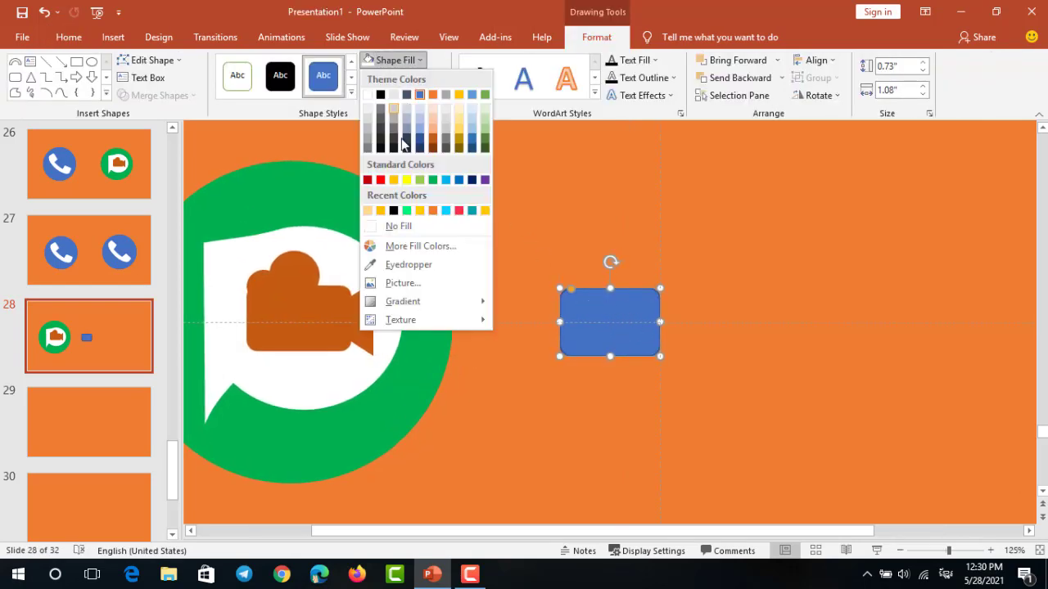
left_click(432, 147)
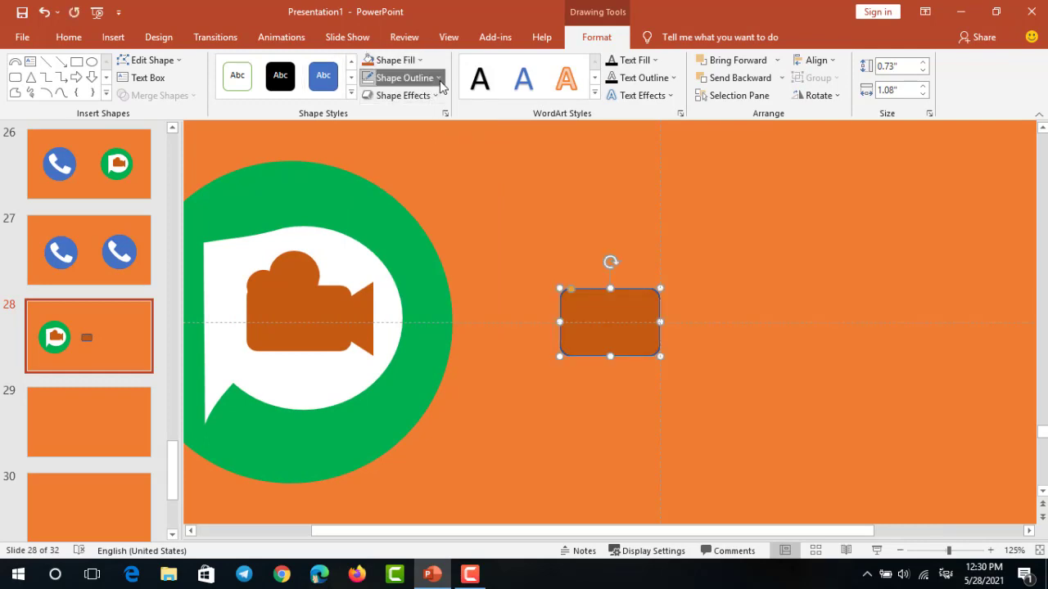
left_click(404, 78)
left_click(408, 244)
left_click(528, 260)
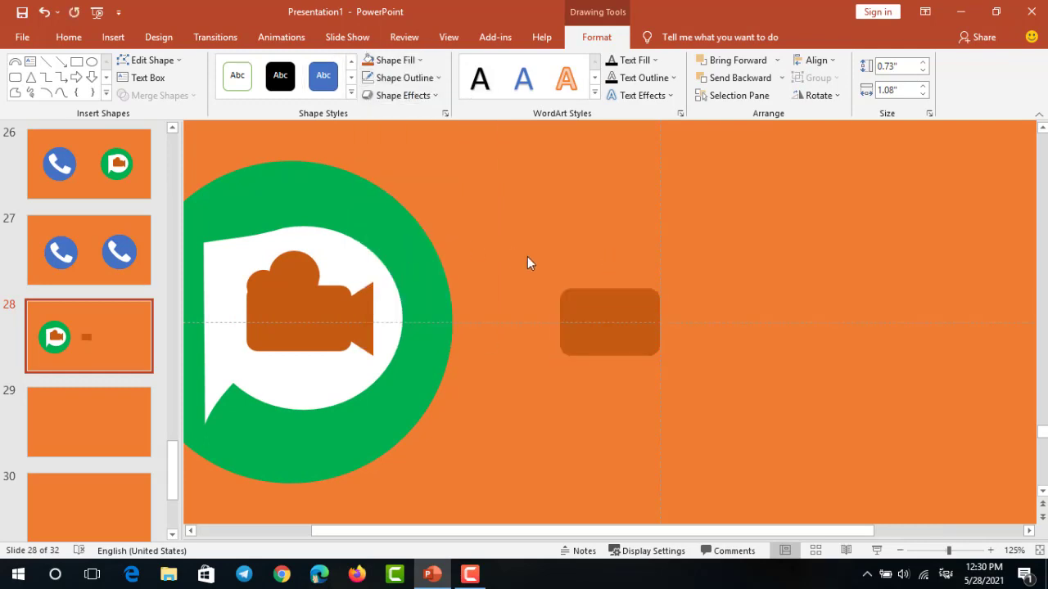
left_click(596, 299)
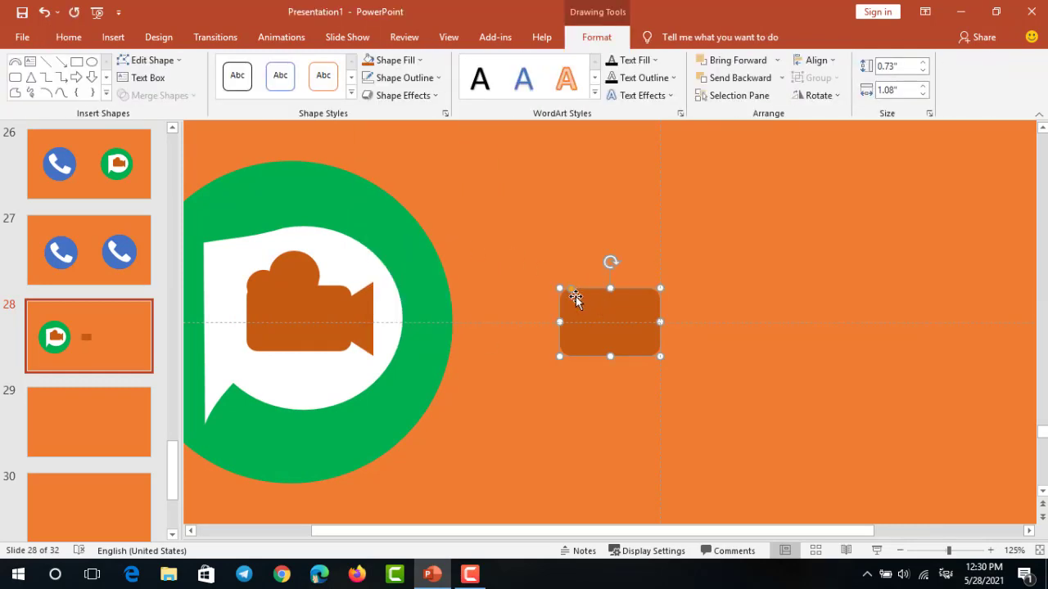
left_click(646, 237)
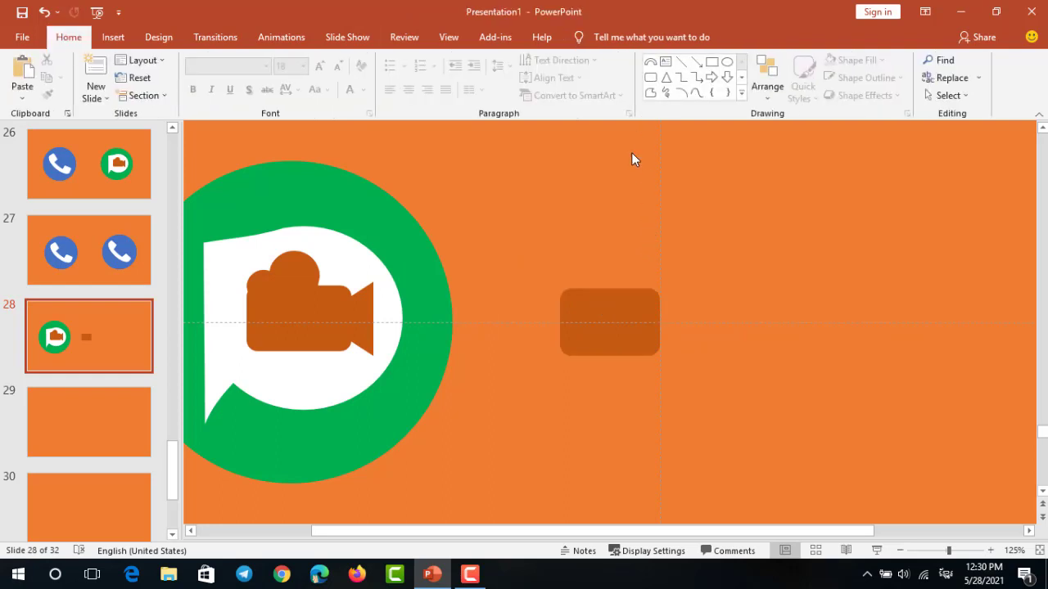
Draw a triangle right of the rectangle and rotate it 90° to point left.
left_click(668, 78)
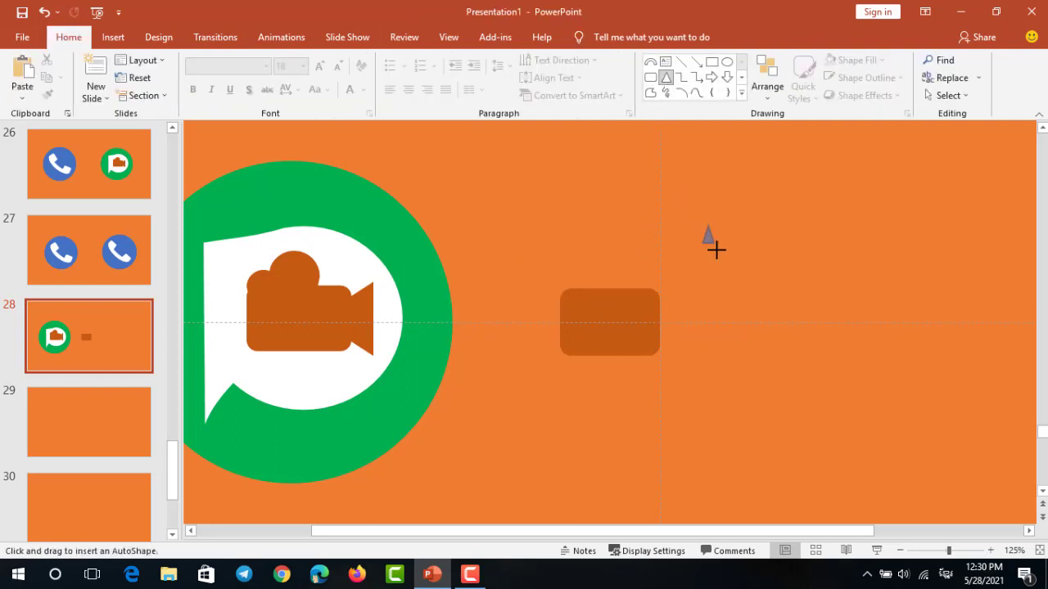
left_click_drag(717, 250, 770, 284)
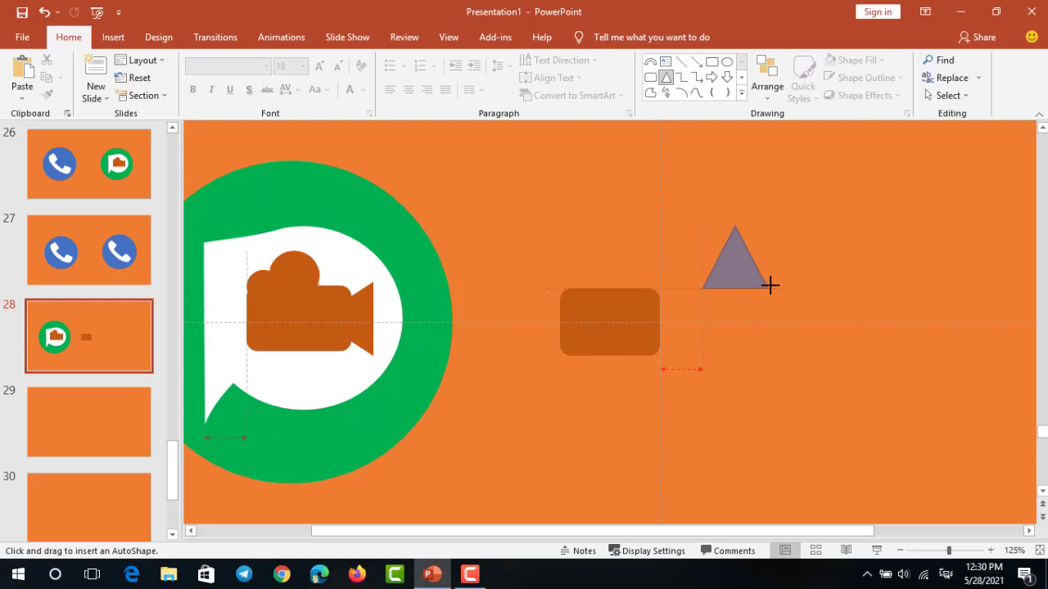
left_click_drag(773, 287, 776, 288)
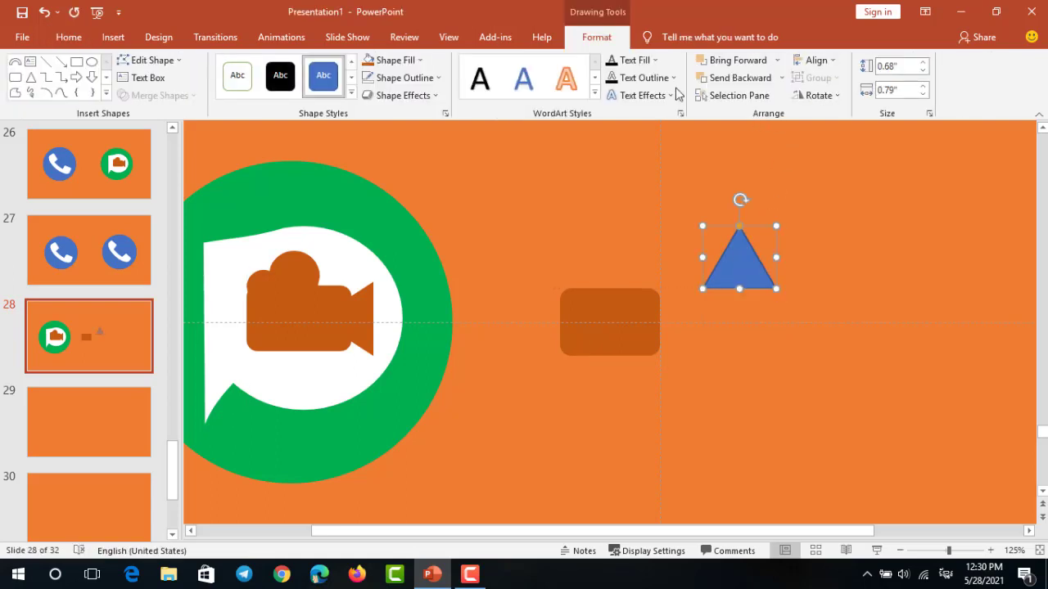
left_click(817, 95)
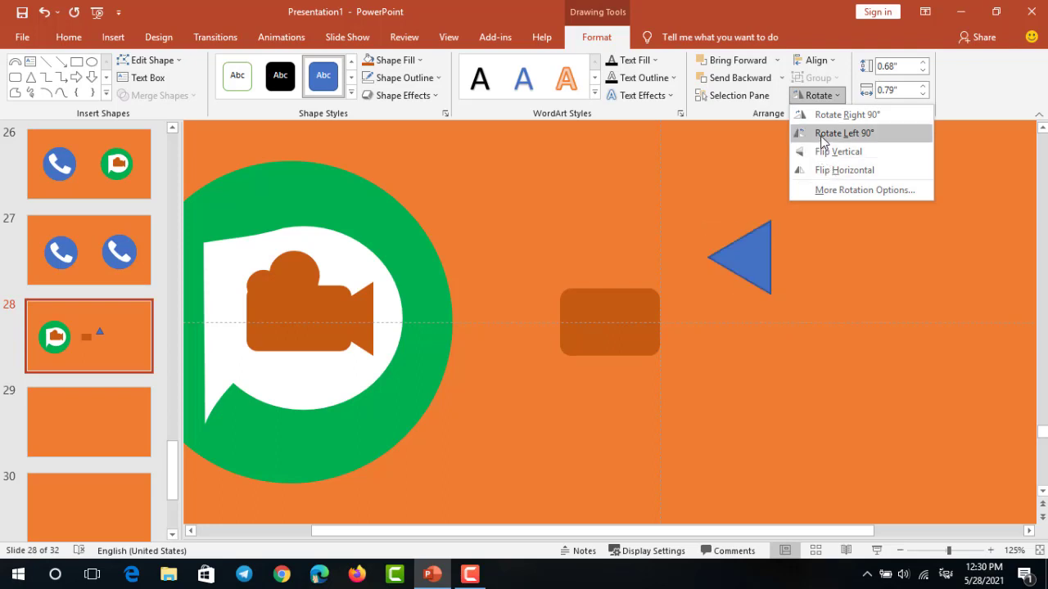
left_click(822, 139)
Position the triangle on the rectangle's right edge.
left_click_drag(739, 254, 660, 309)
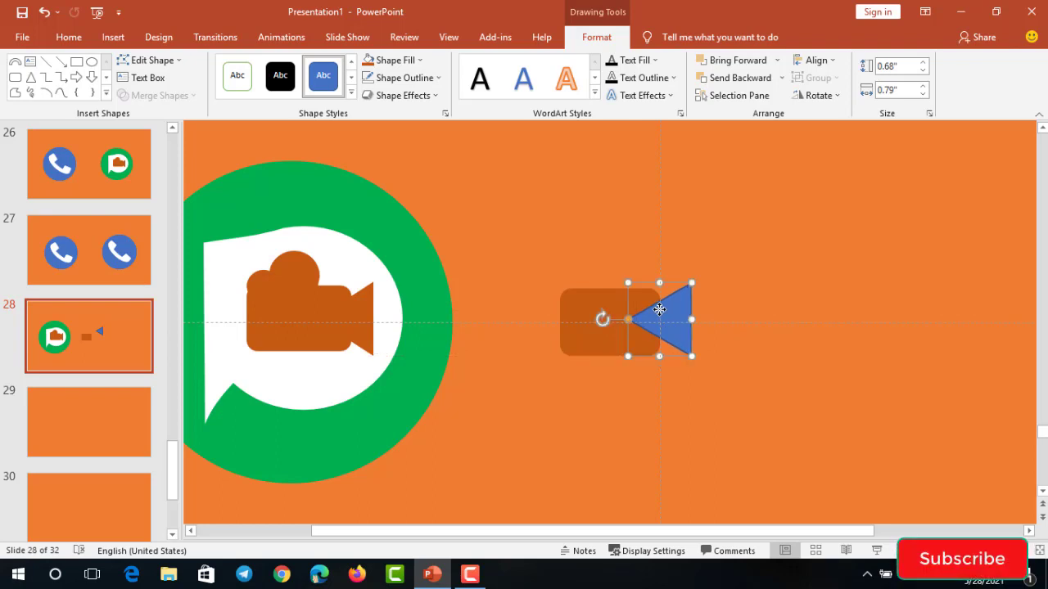
key("Escape")
key("ctrl+a")
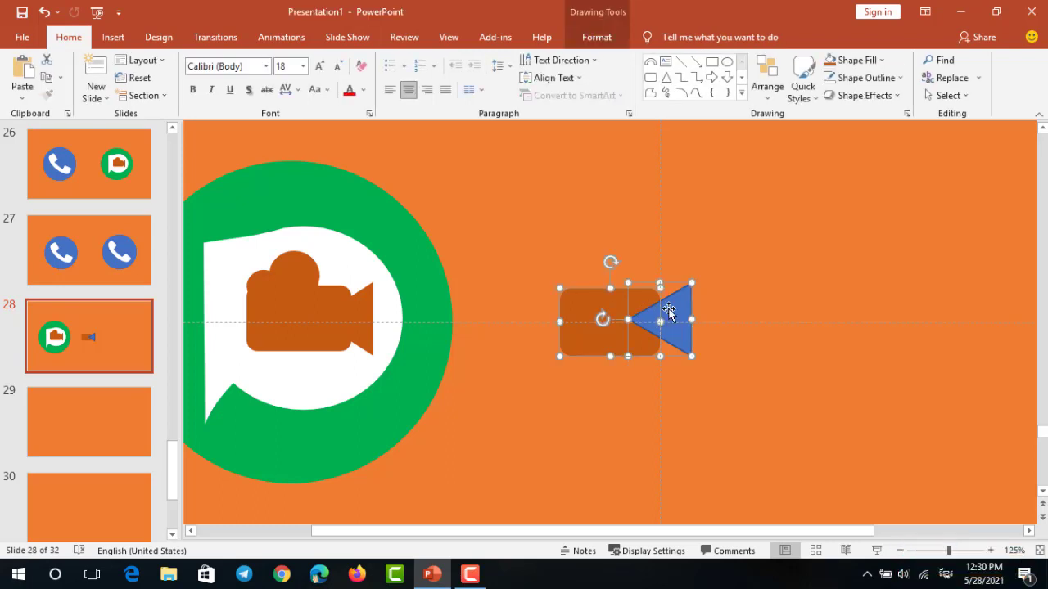
scroll(676, 311, "up", 2)
scroll(678, 304, "up", 5)
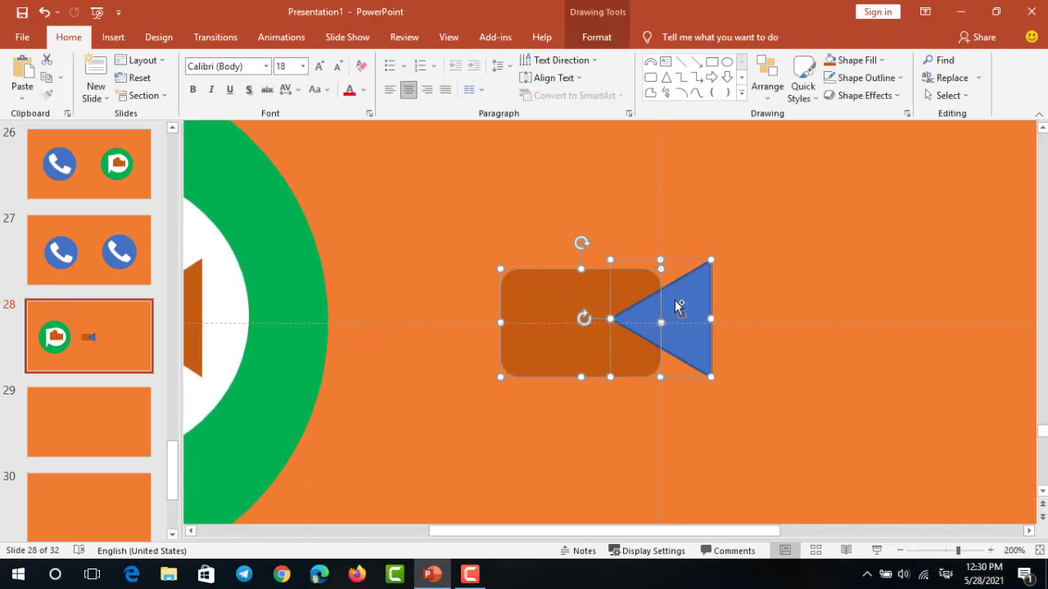
scroll(678, 305, "up", 7)
scroll(678, 305, "up", 3)
left_click(811, 284)
left_click_drag(731, 280, 734, 283)
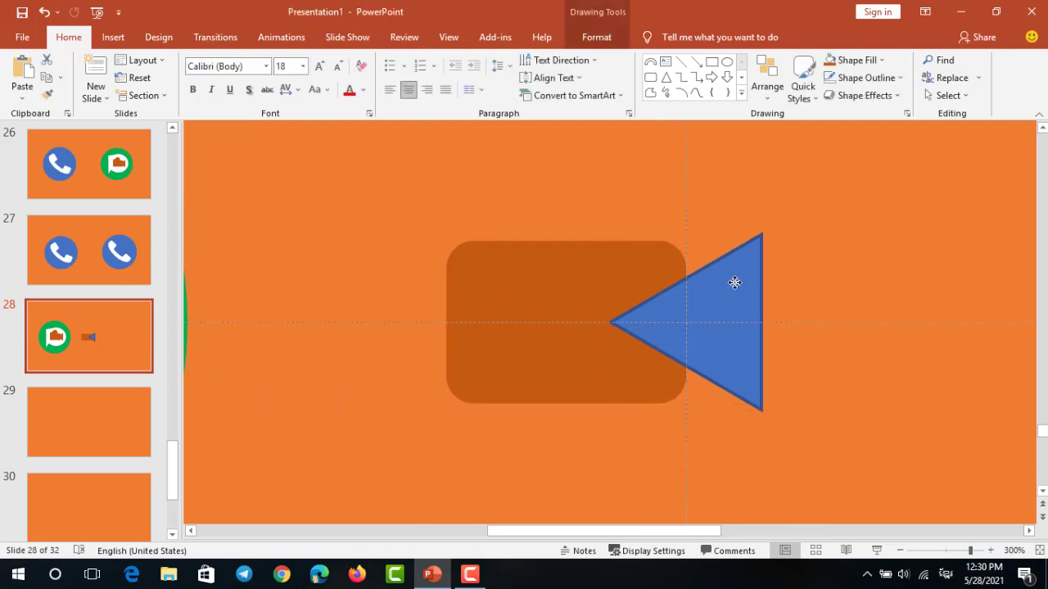
left_click_drag(729, 283, 726, 283)
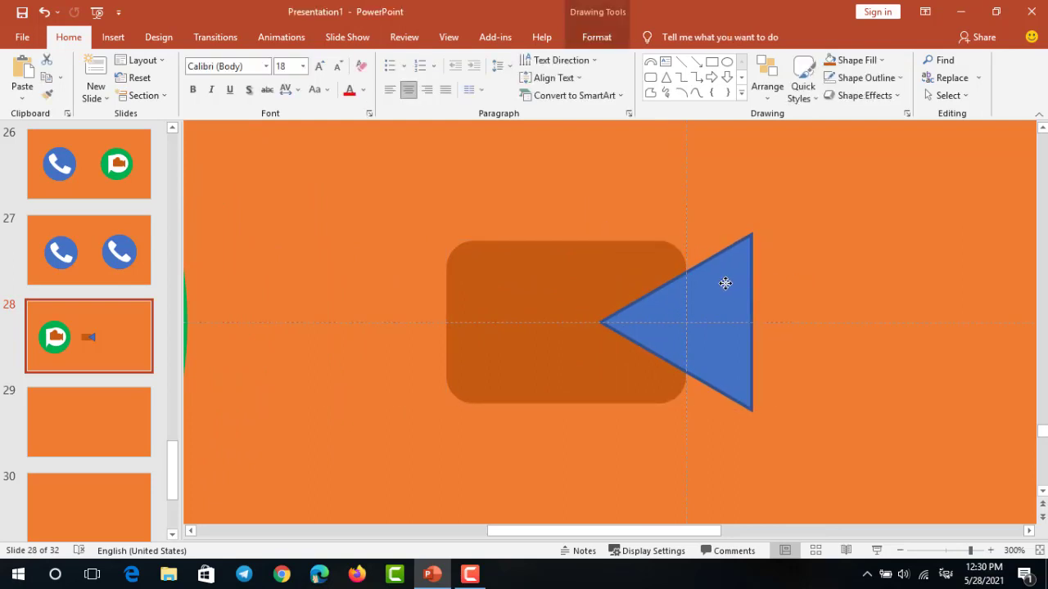
Merge the rectangle and triangle into one camera shape with Union.
left_click(622, 281, "shift")
scroll(623, 280, "down", 10)
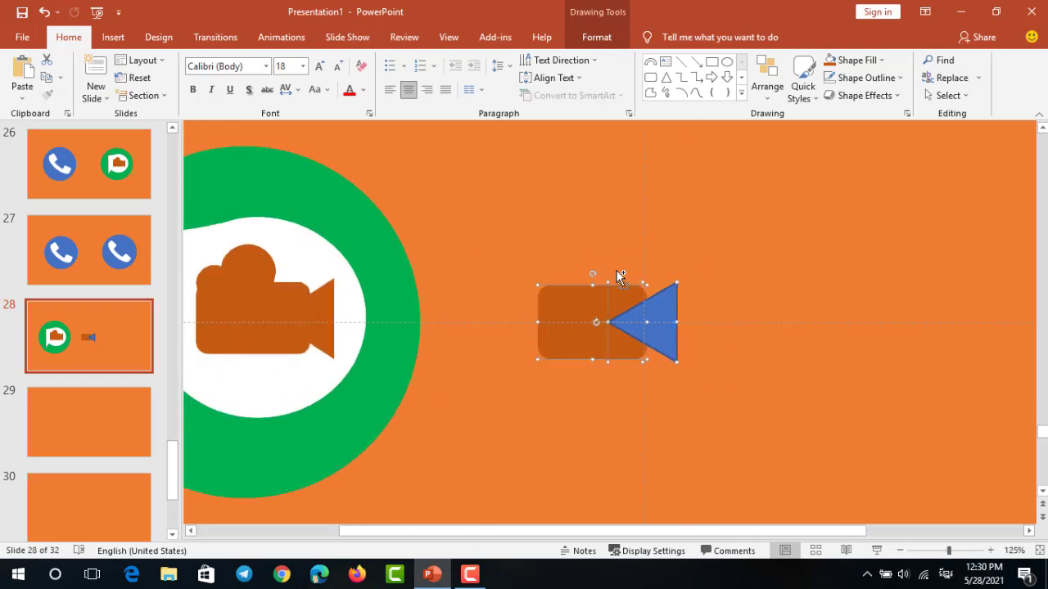
left_click(577, 40)
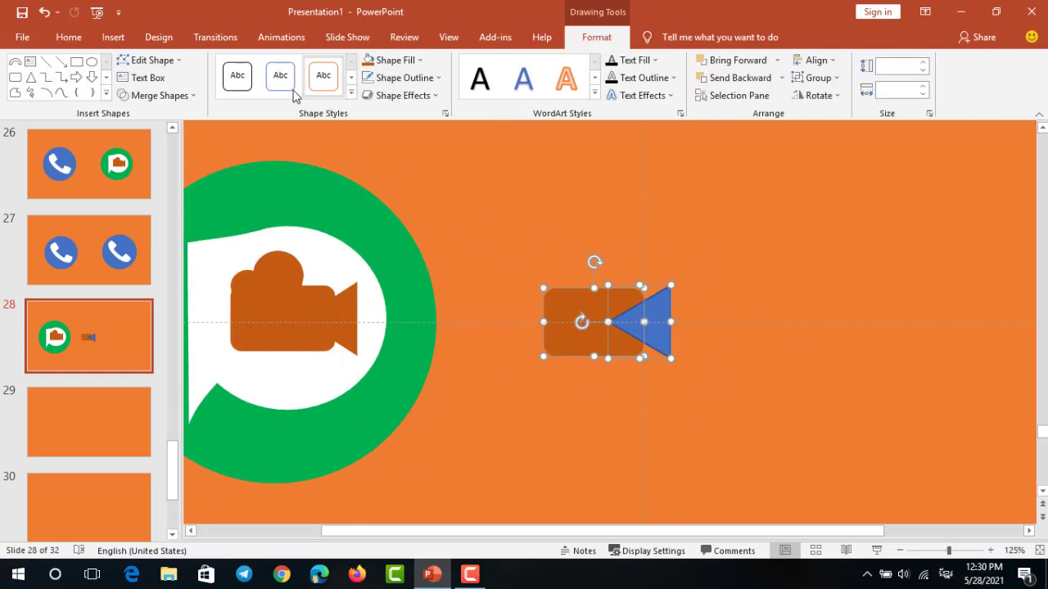
left_click(195, 97)
left_click(179, 116)
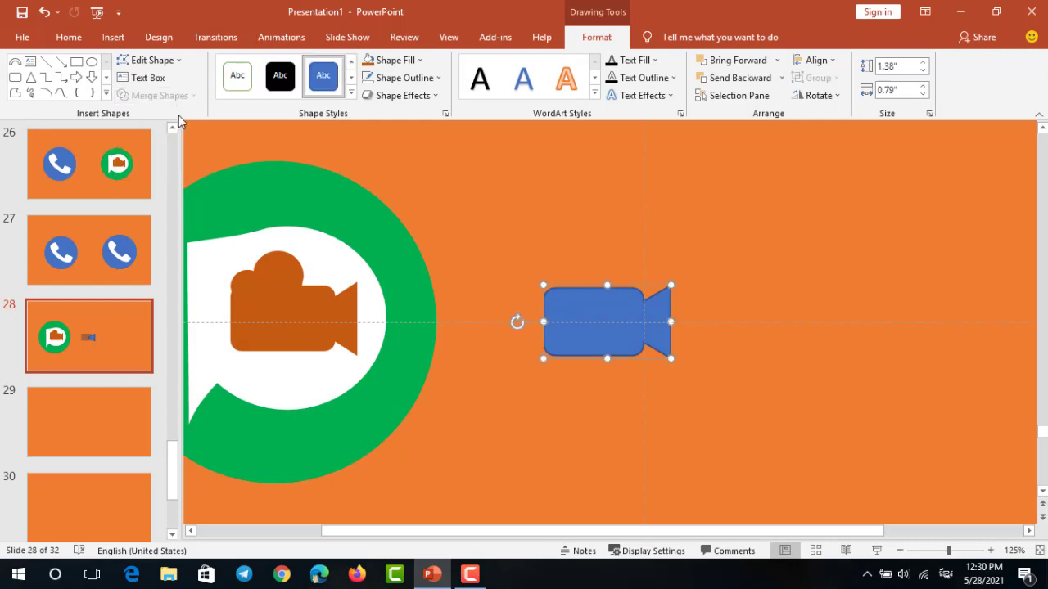
left_click(633, 261)
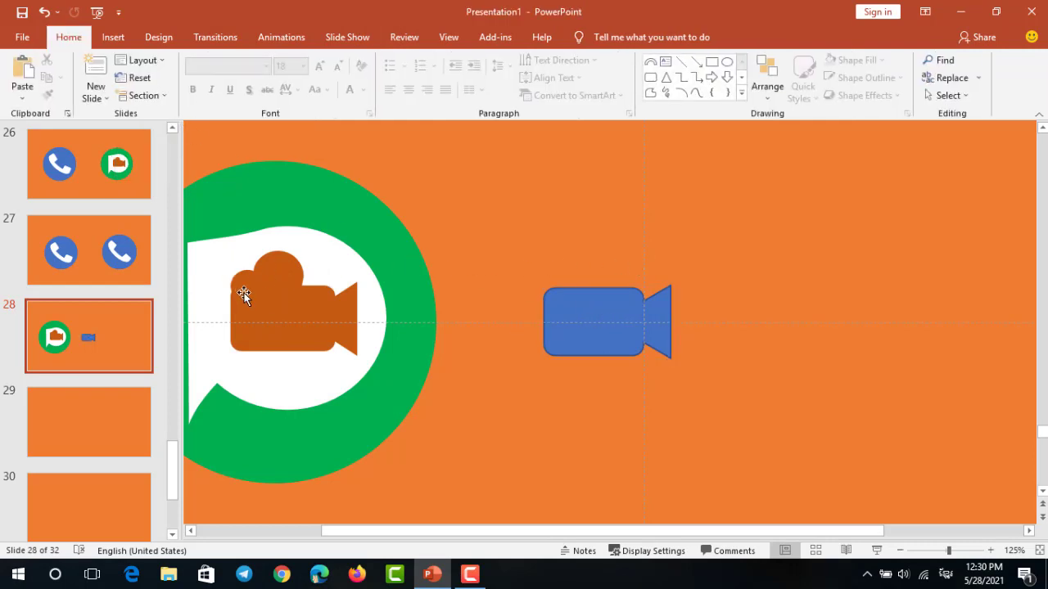
left_click(599, 301)
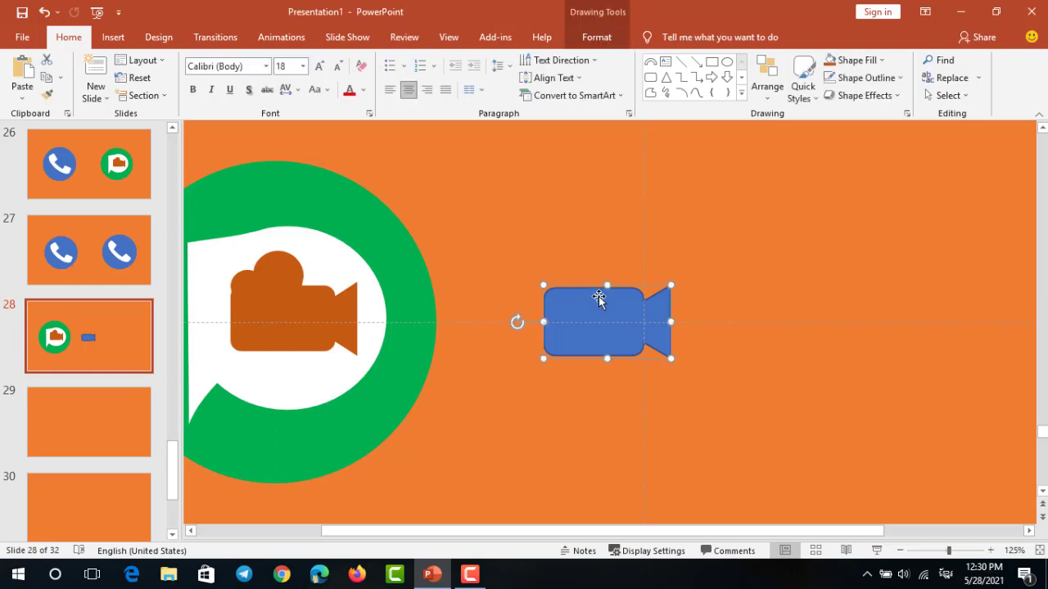
left_click(588, 234)
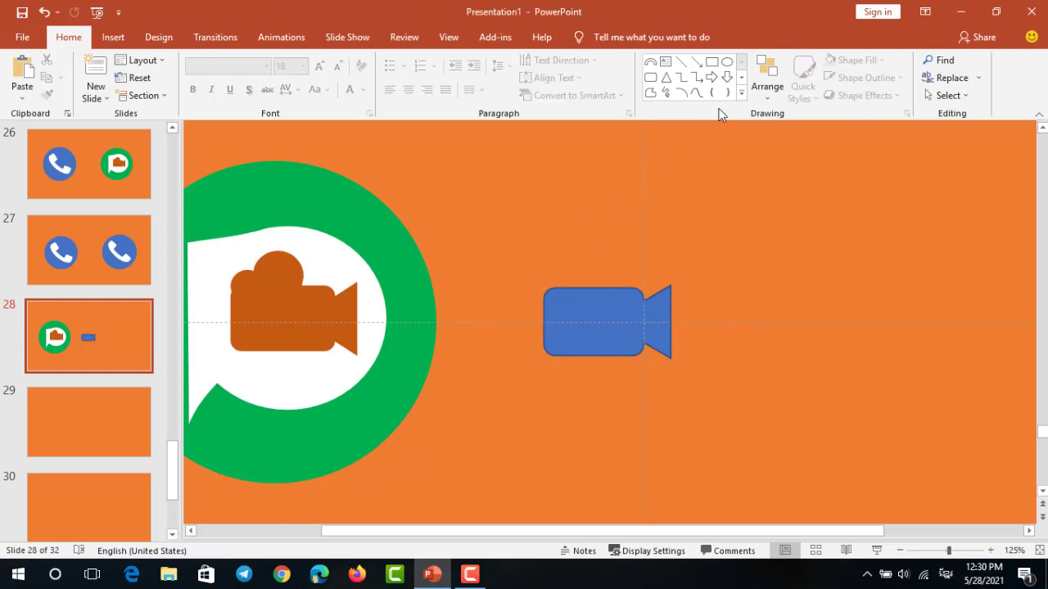
Add two overlapping circles, 0.38" and 0.29", on the camera body's top as film reels.
left_click(726, 65)
mouse_move(586, 244)
left_mouse_down()
mouse_move(618, 279)
mouse_move(556, 292)
left_mouse_up()
scroll(565, 280, "up", 5)
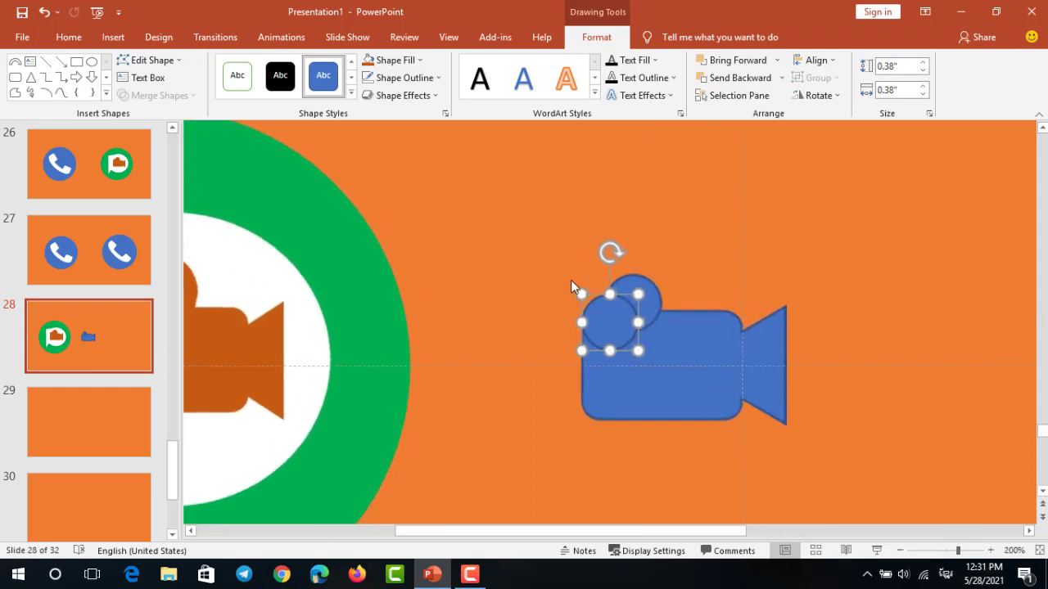
left_click_drag(650, 281, 642, 297)
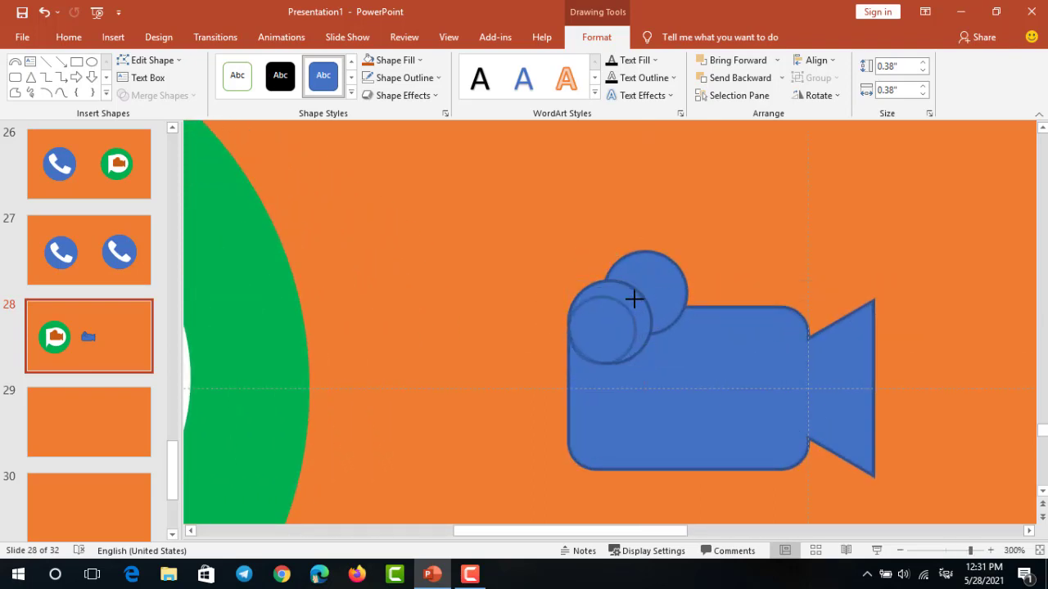
mouse_move(642, 297)
left_mouse_down()
mouse_move(621, 323)
mouse_move(670, 284)
left_mouse_up()
left_click(735, 279)
Select the reels and camera body and merge them into one shape.
scroll(734, 279, "down", 5)
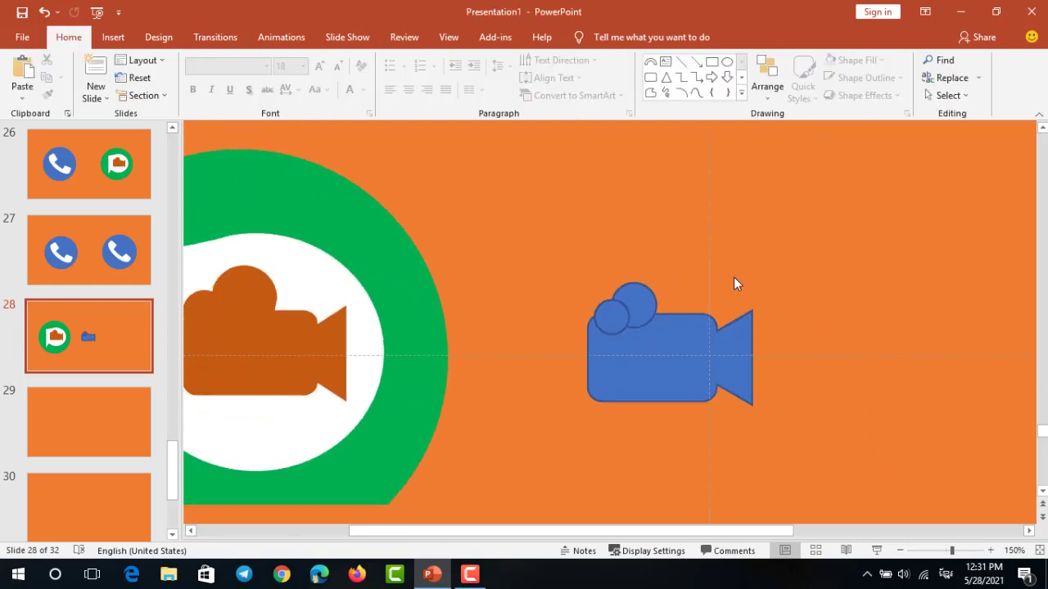
left_click(632, 293)
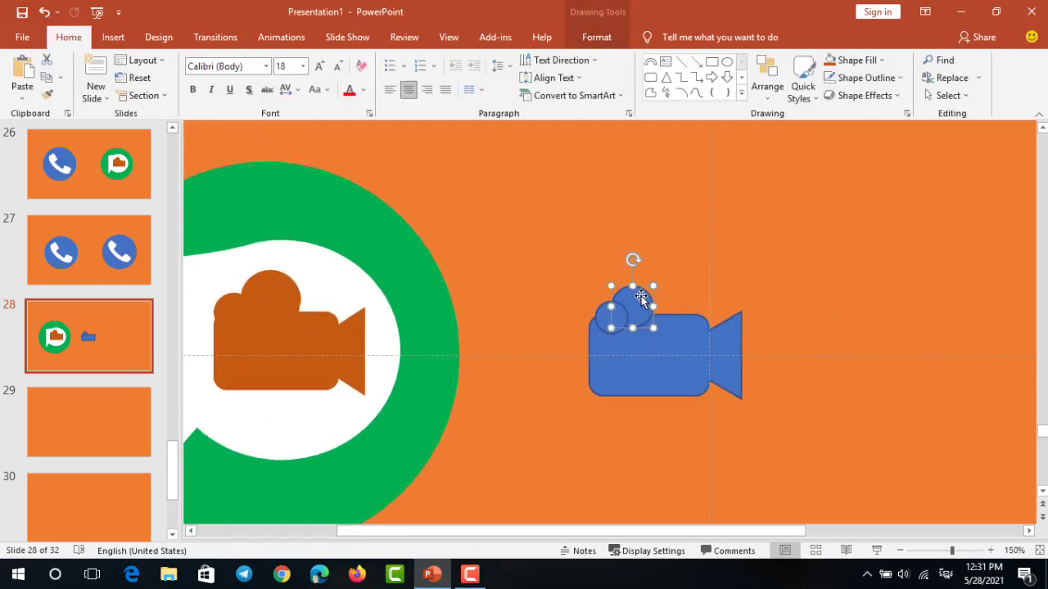
left_click_drag(659, 285, 659, 284)
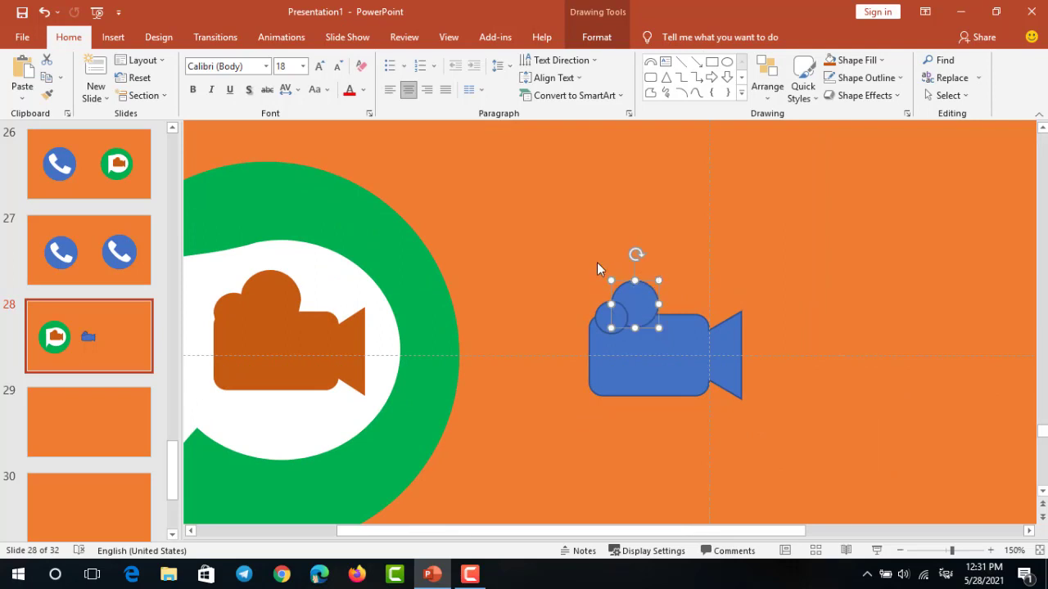
left_click_drag(535, 238, 827, 446)
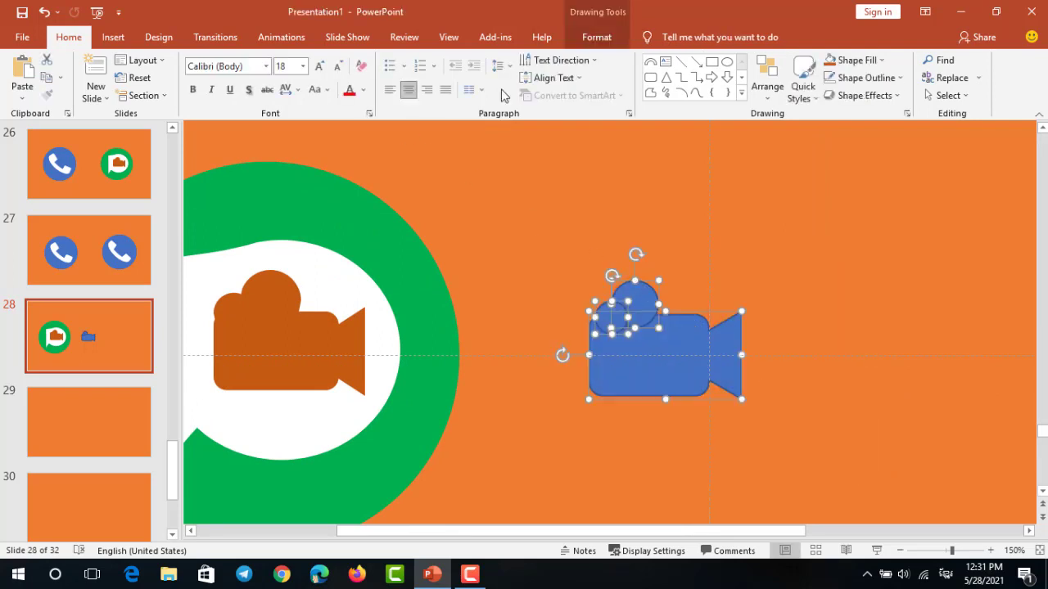
left_click(577, 39)
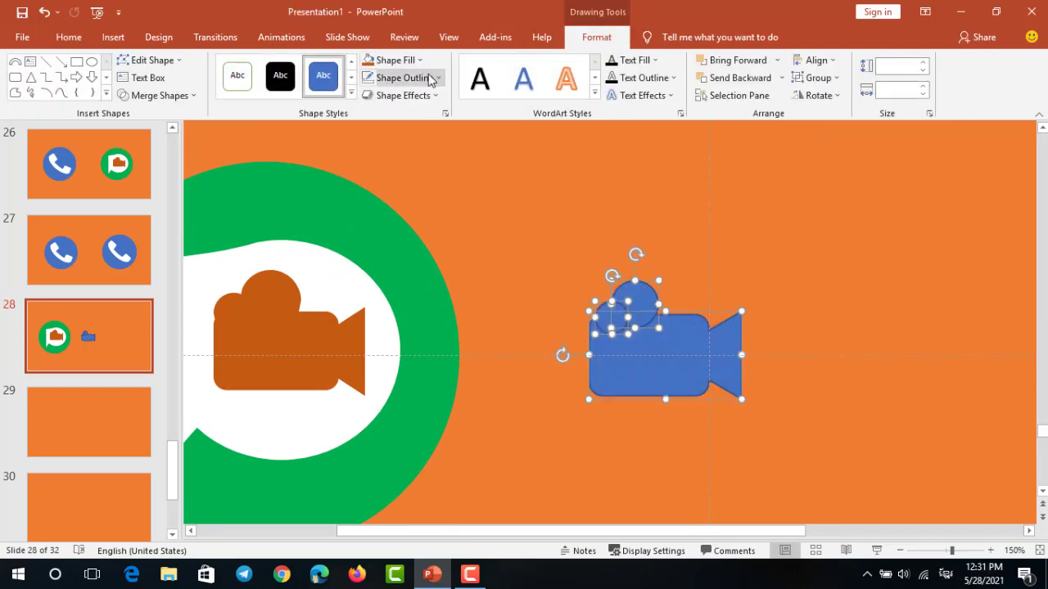
left_click(200, 95)
left_click(147, 112)
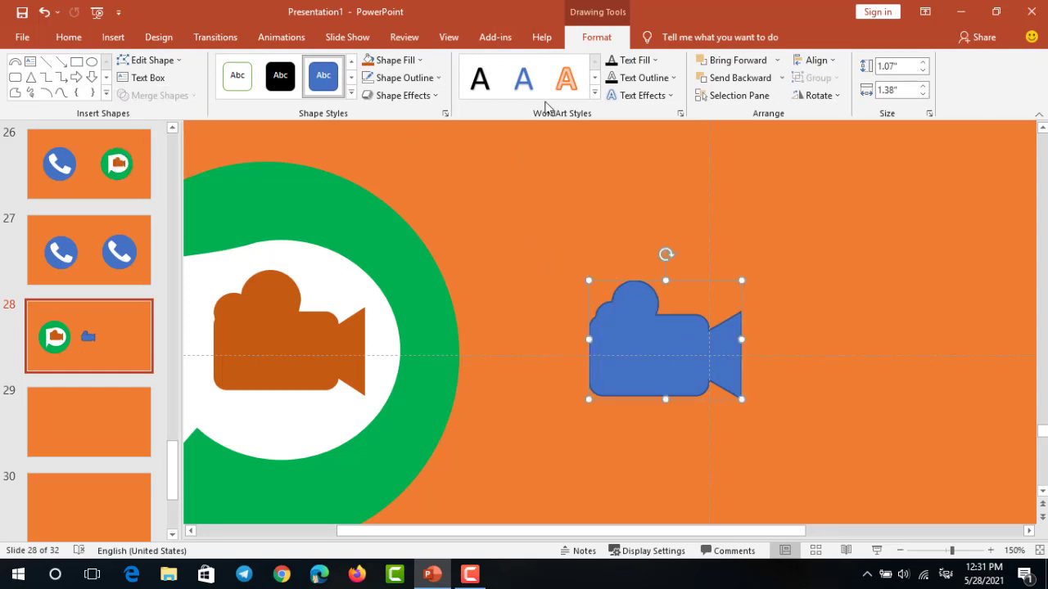
Fill the merged camera shape red and remove its outline.
left_click(393, 60)
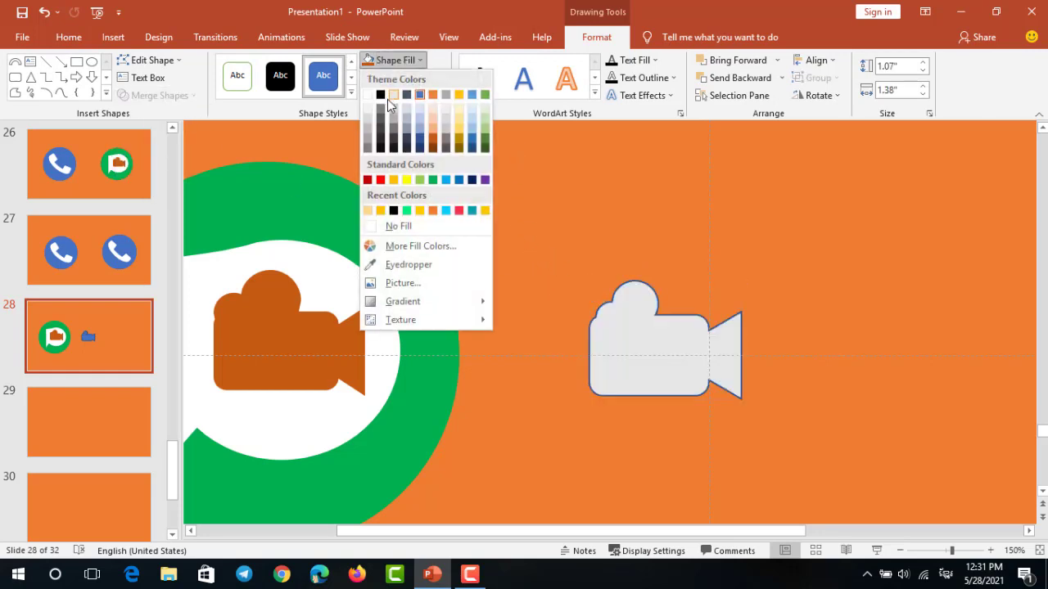
left_click(380, 180)
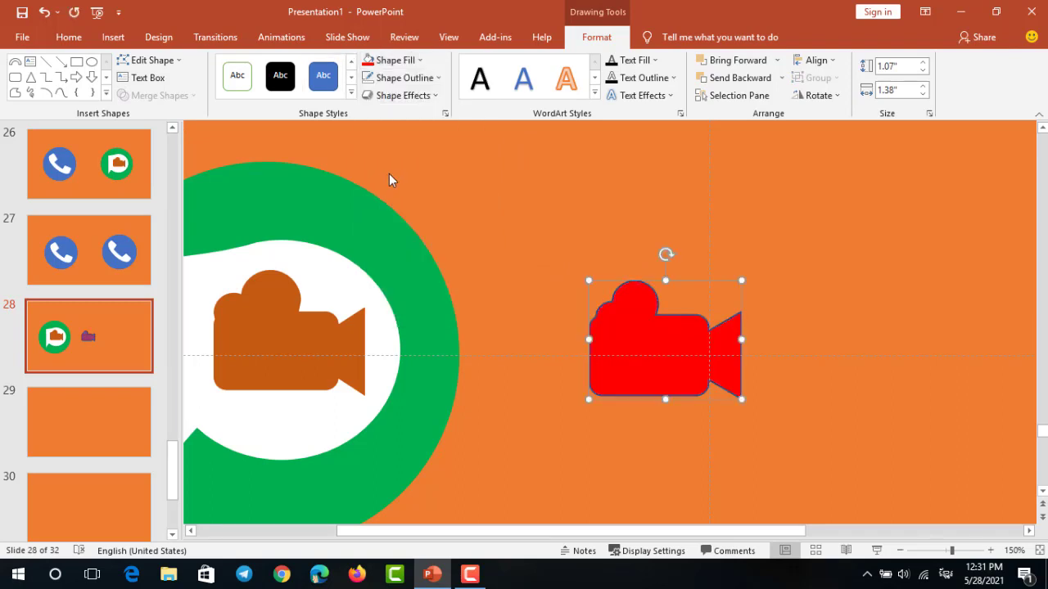
left_click(404, 78)
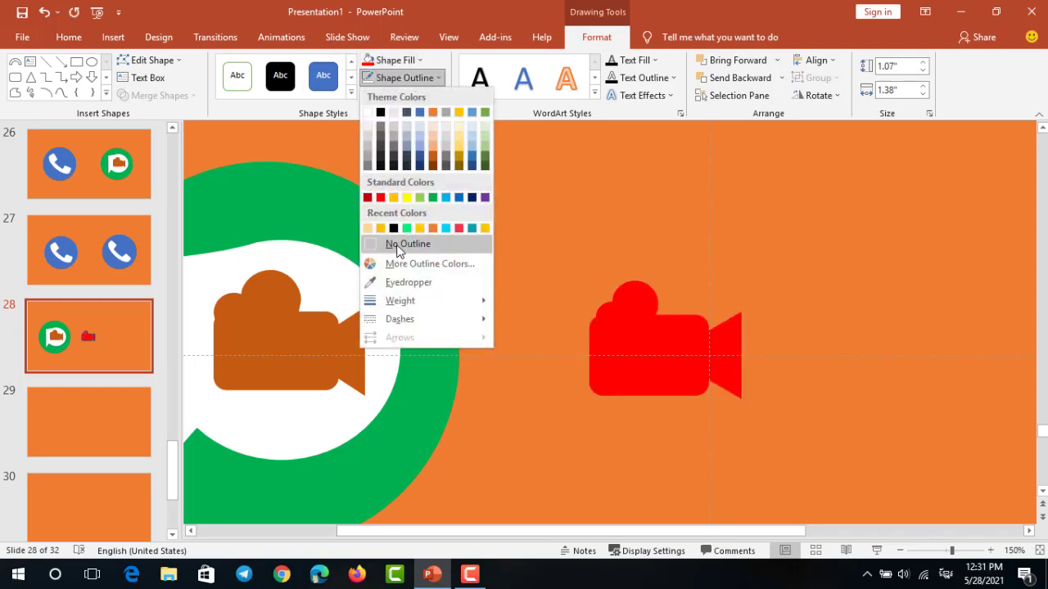
left_click(405, 244)
left_click(519, 259)
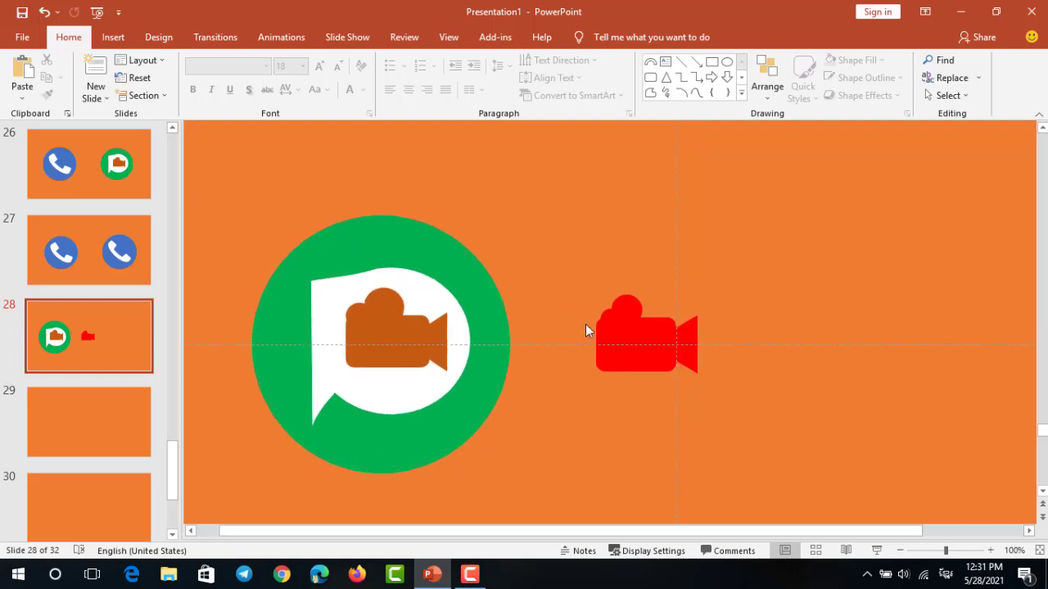
Nudge the red camera icon slightly right and leave nothing selected.
left_click(420, 330)
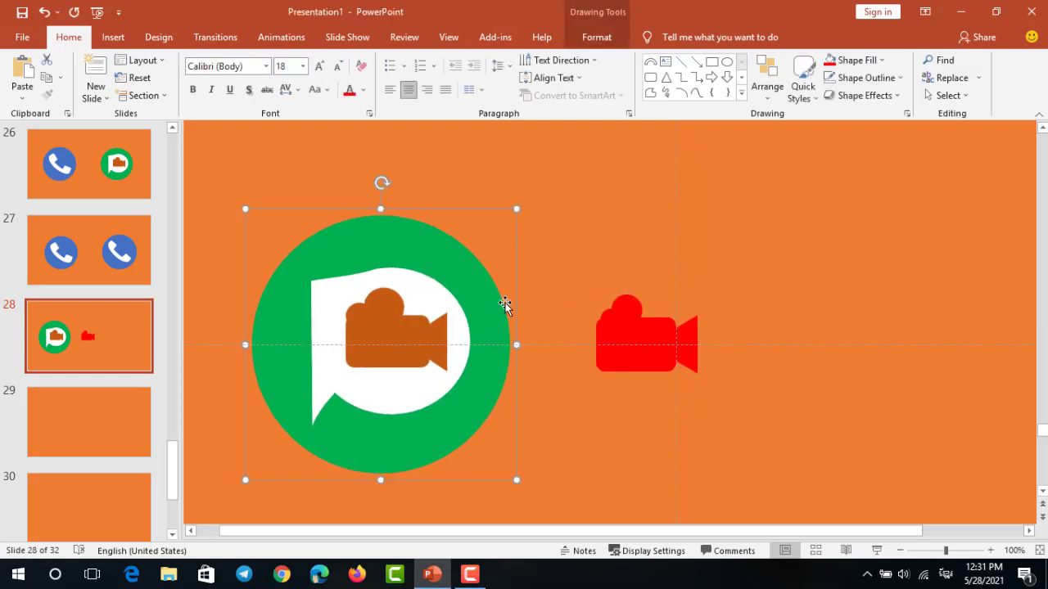
left_click(438, 303)
left_click(624, 275)
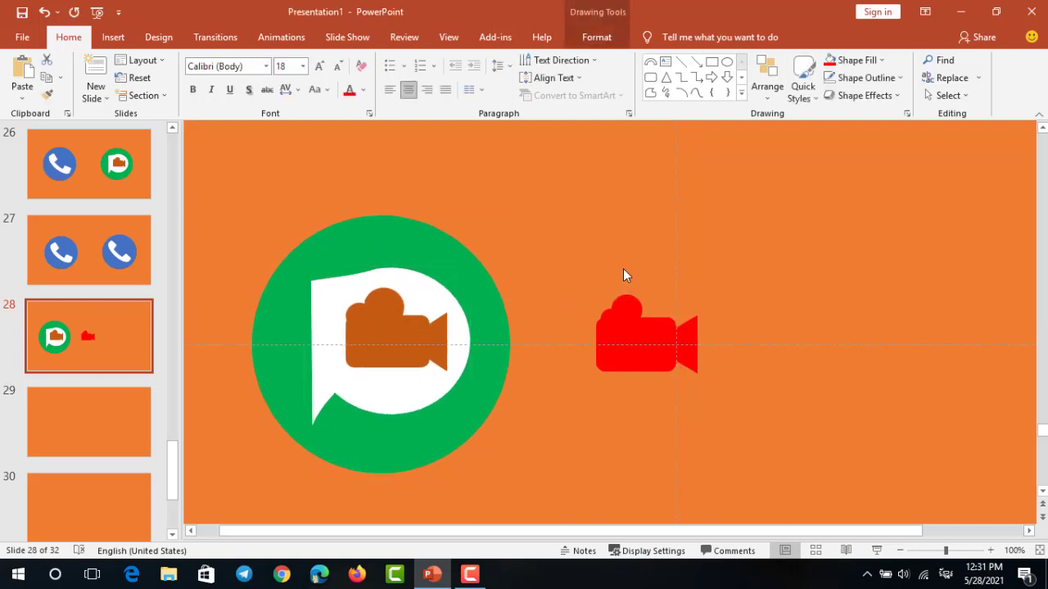
left_click_drag(640, 322, 643, 322)
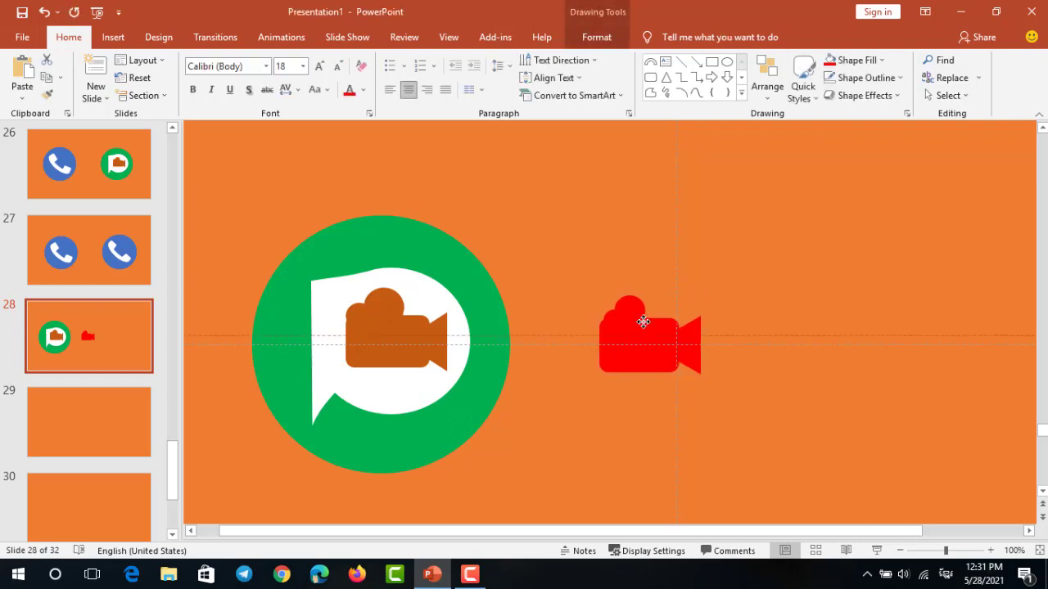
left_click(654, 228)
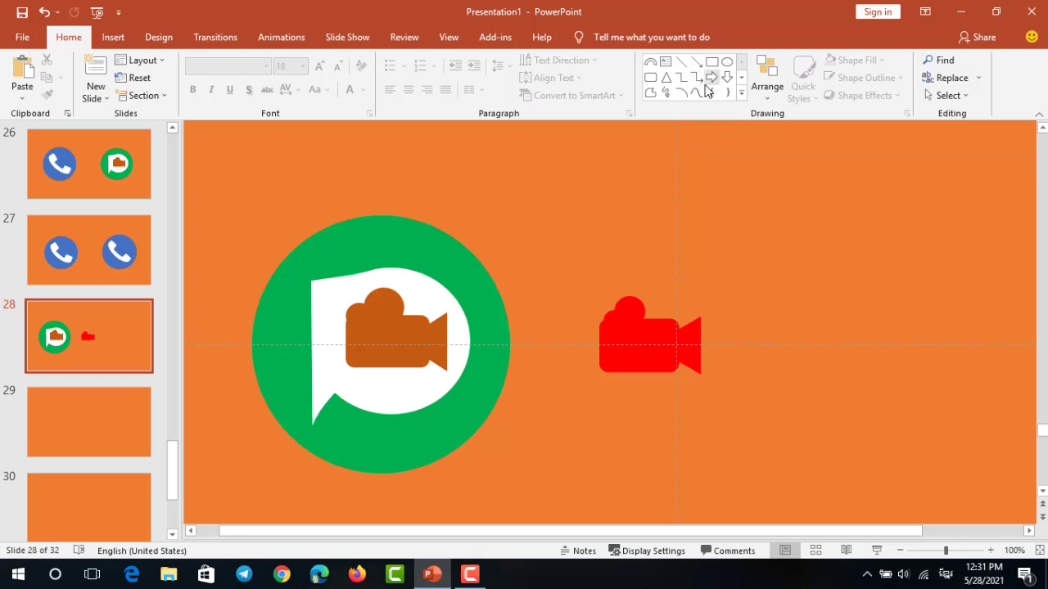
Draw a 2.12" circle around the red camera and send it behind the camera.
left_click(727, 63)
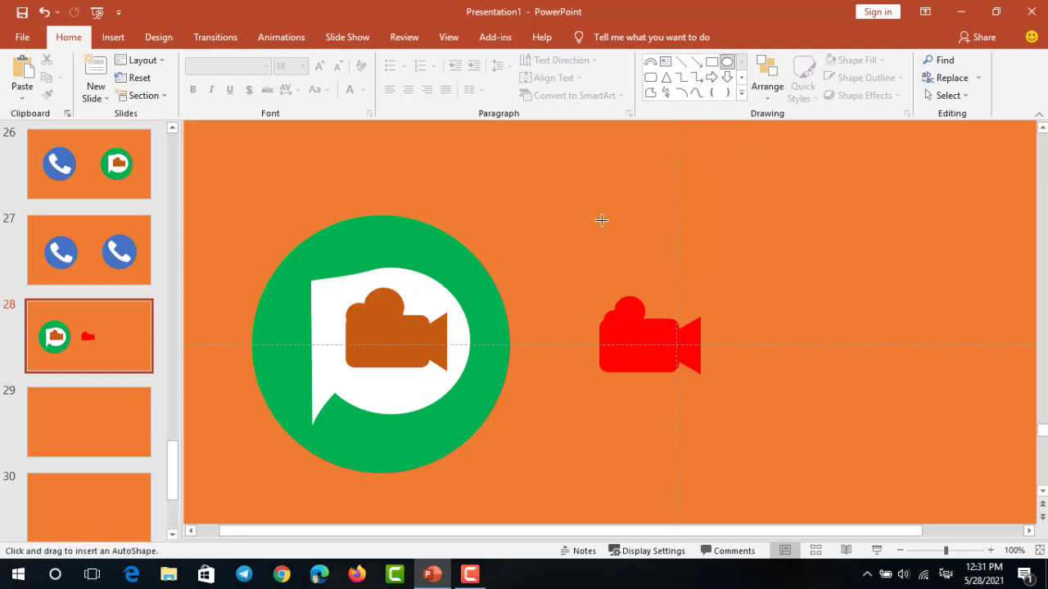
left_click_drag(576, 251, 704, 372)
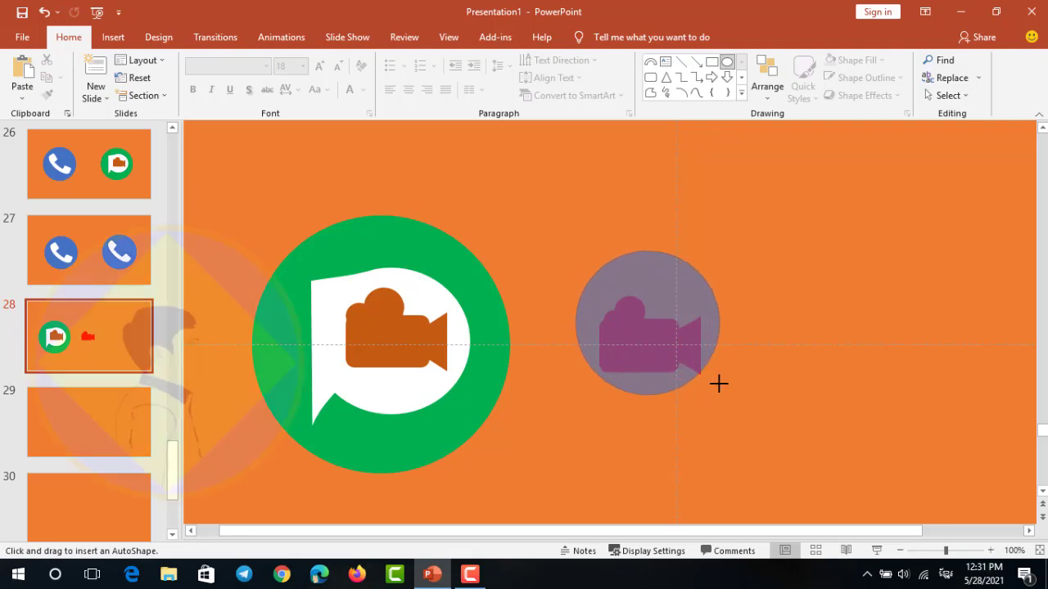
left_click_drag(704, 371, 719, 394)
left_click_drag(668, 308, 671, 324)
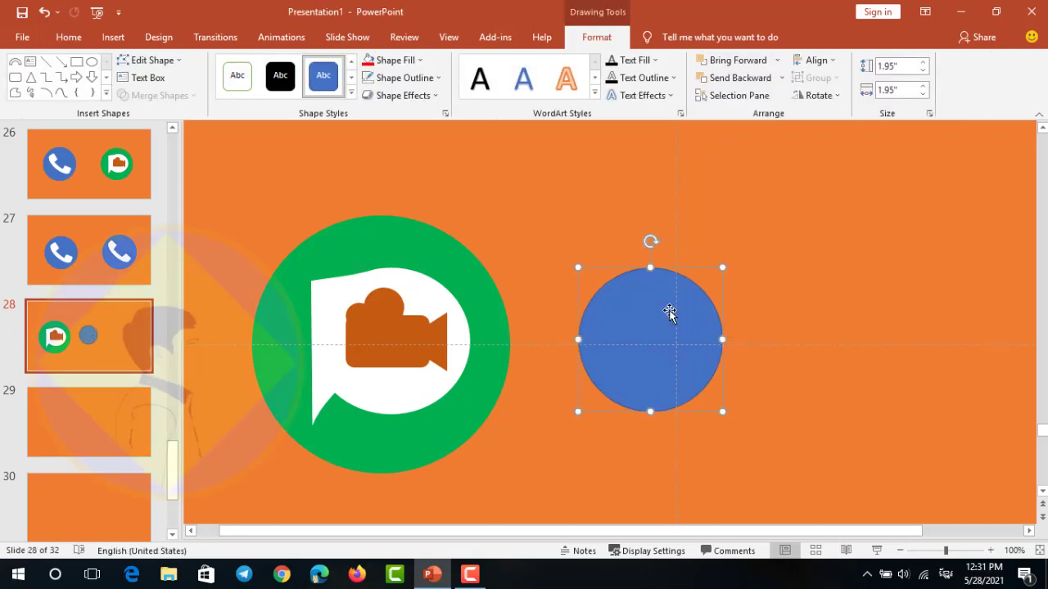
left_click(725, 79)
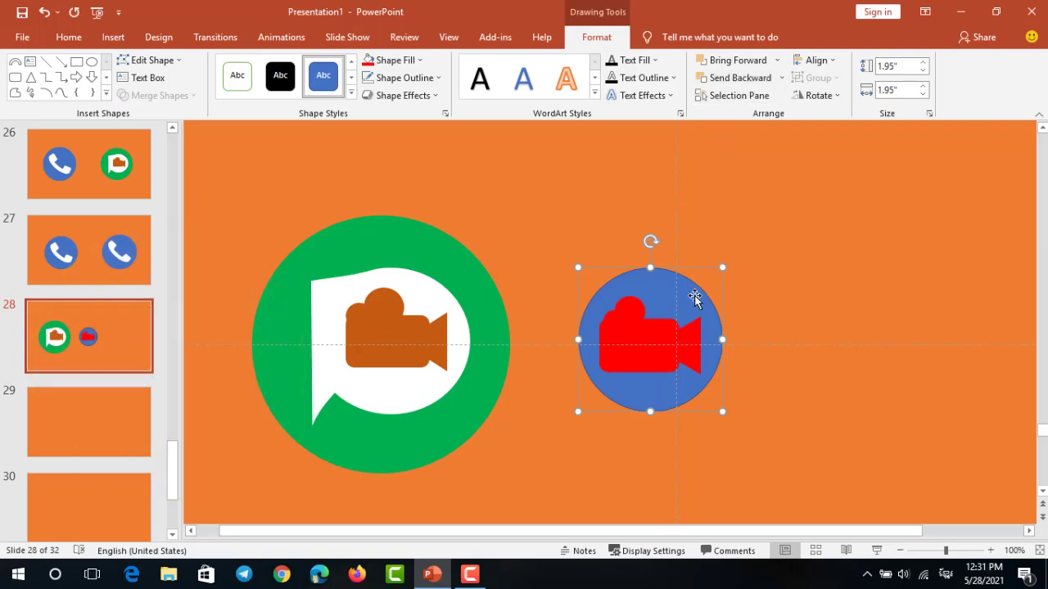
key("Escape")
mouse_move(692, 297)
left_mouse_down()
mouse_move(734, 264)
mouse_move(696, 299)
left_mouse_up()
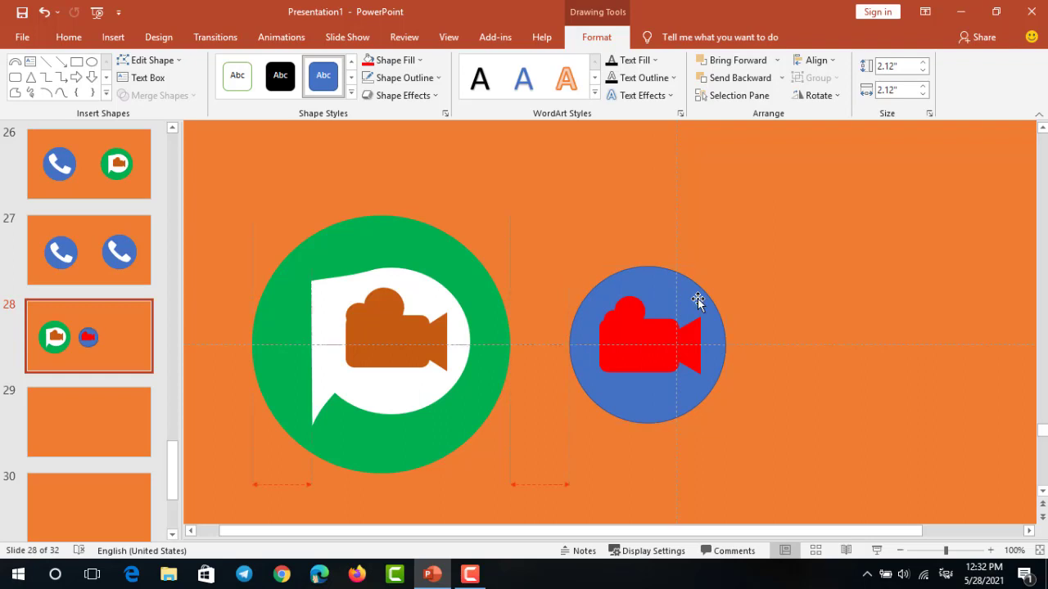
Fill the circle white and remove its outline.
left_click(418, 60)
left_click(370, 95)
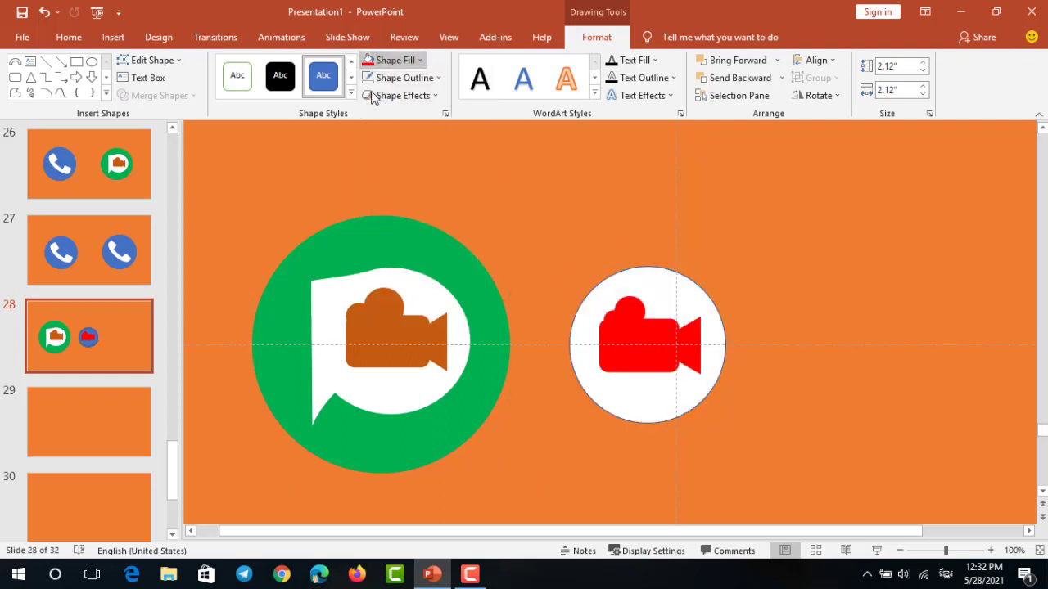
left_click(404, 78)
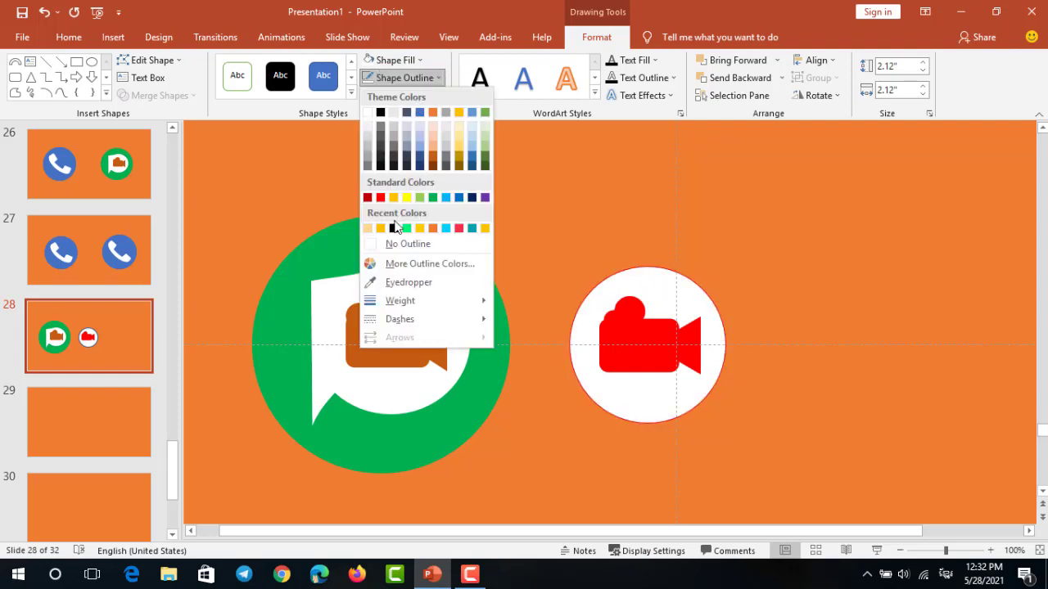
left_click(406, 244)
left_click(522, 244)
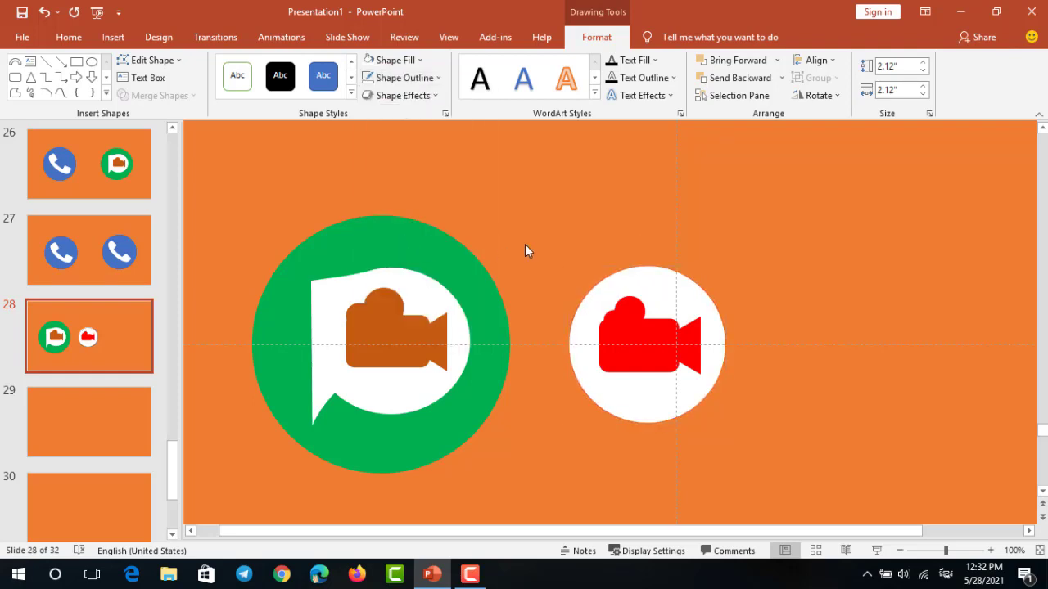
scroll(526, 244, "up", 2)
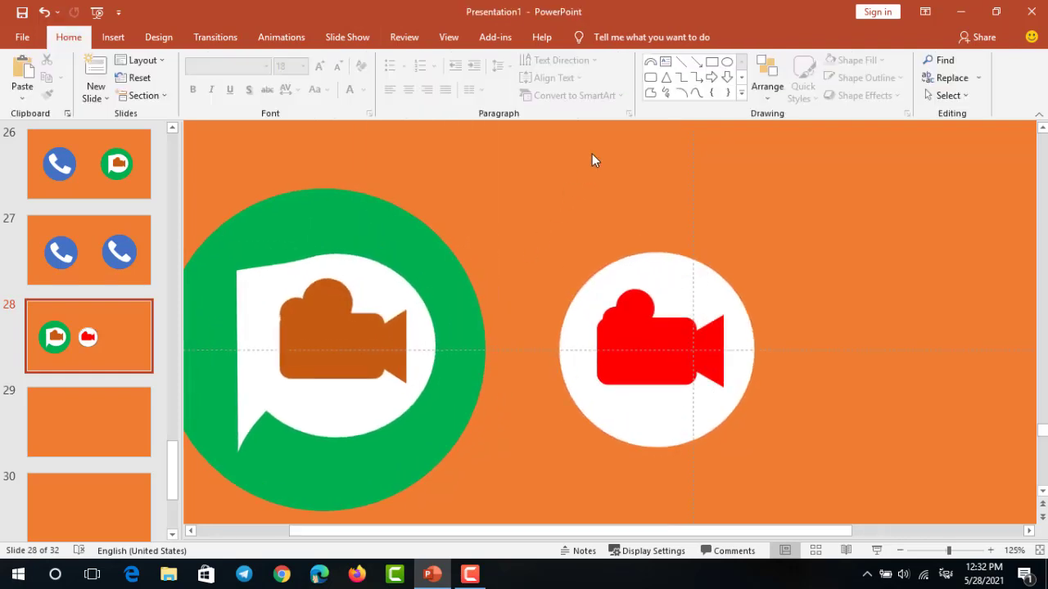
Draw a tall triangle on the circle's left side, then delete it.
left_click(666, 78)
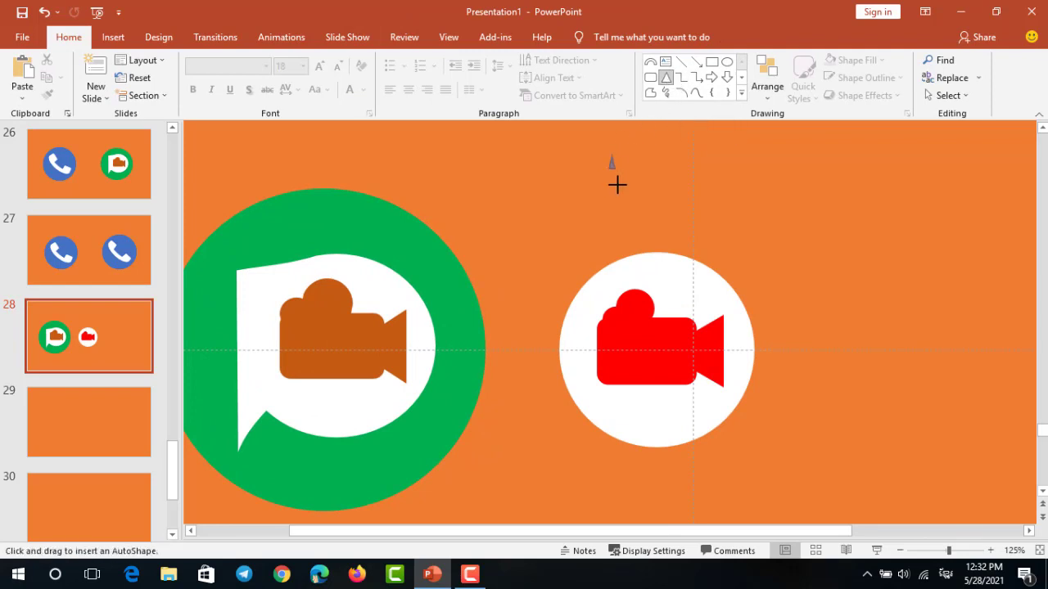
mouse_move(617, 185)
left_mouse_down()
mouse_move(674, 246)
mouse_move(654, 286)
left_mouse_up()
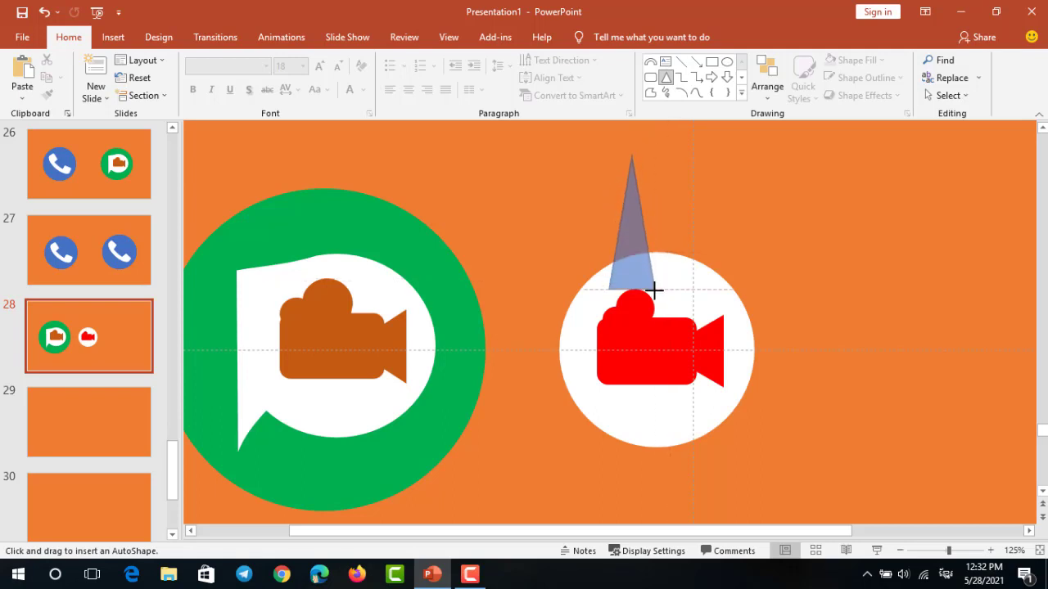
left_click_drag(653, 290, 653, 290)
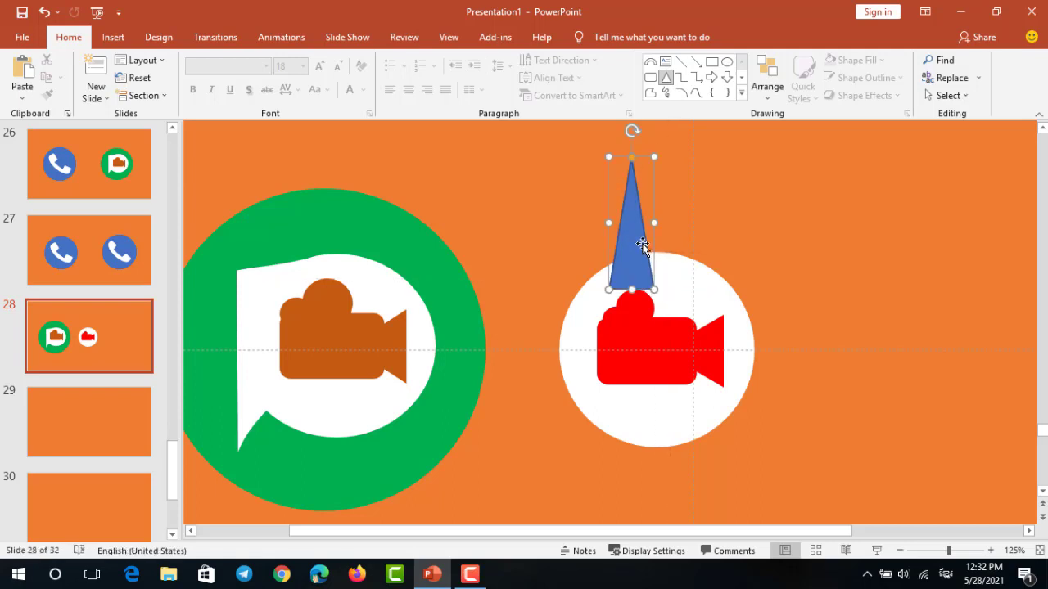
left_click_drag(637, 242, 581, 358)
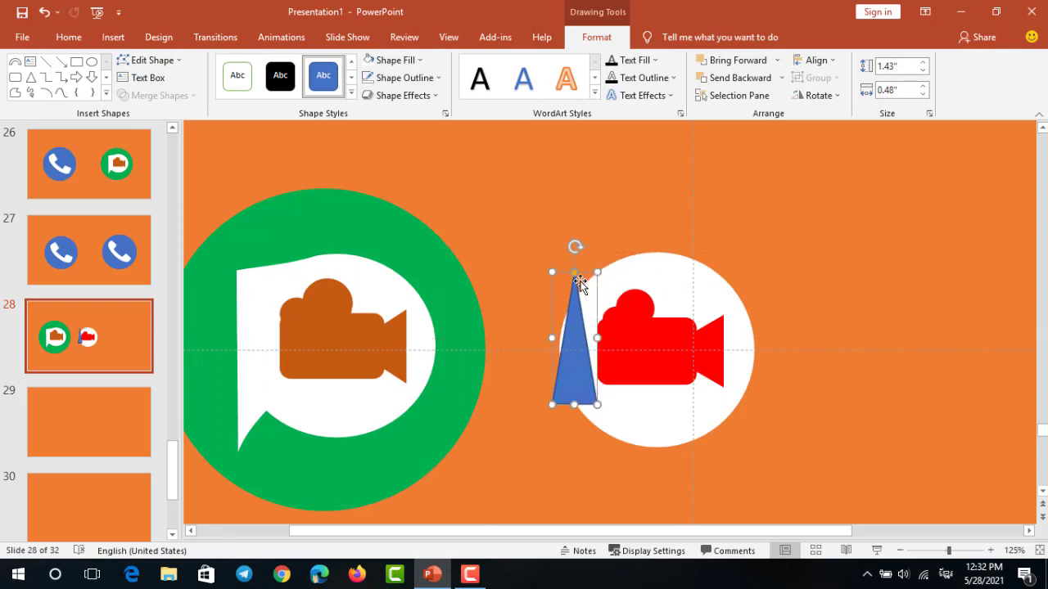
key("Delete")
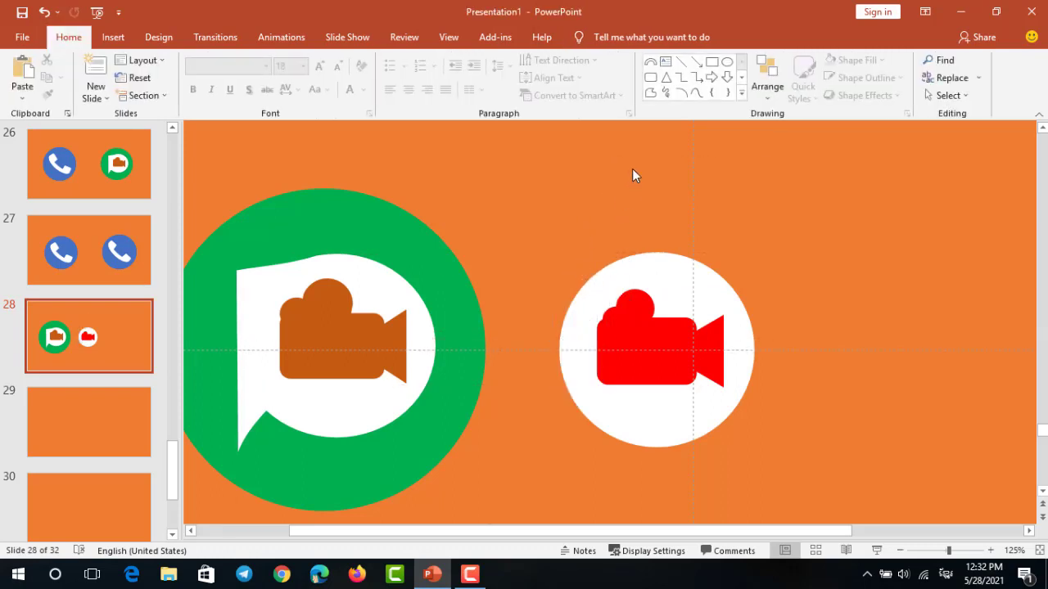
Draw a right triangle beside the circle and flip it vertically.
left_click(741, 92)
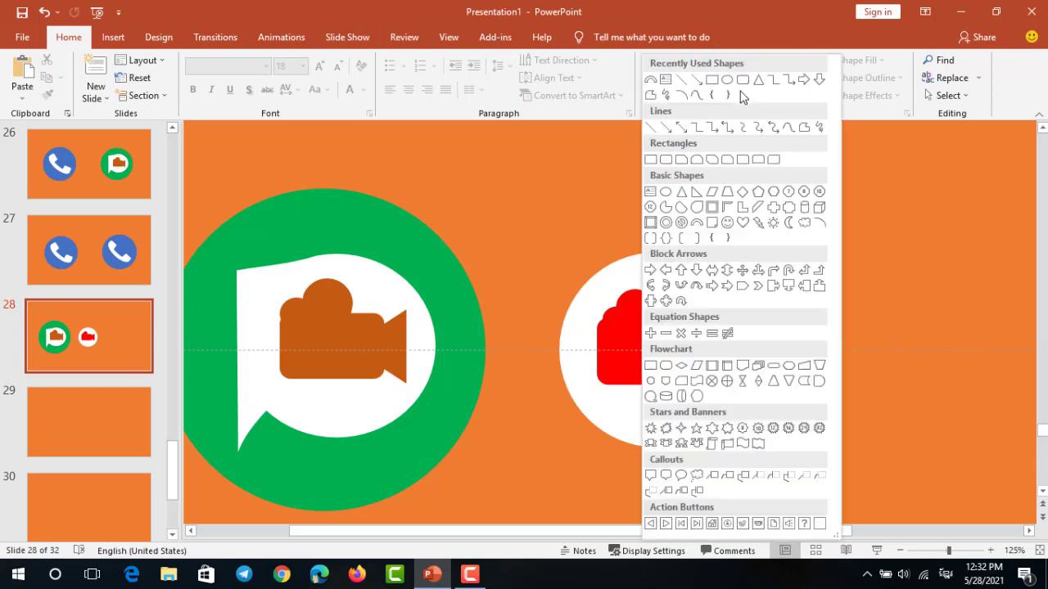
left_click(697, 193)
left_click_drag(762, 186, 808, 344)
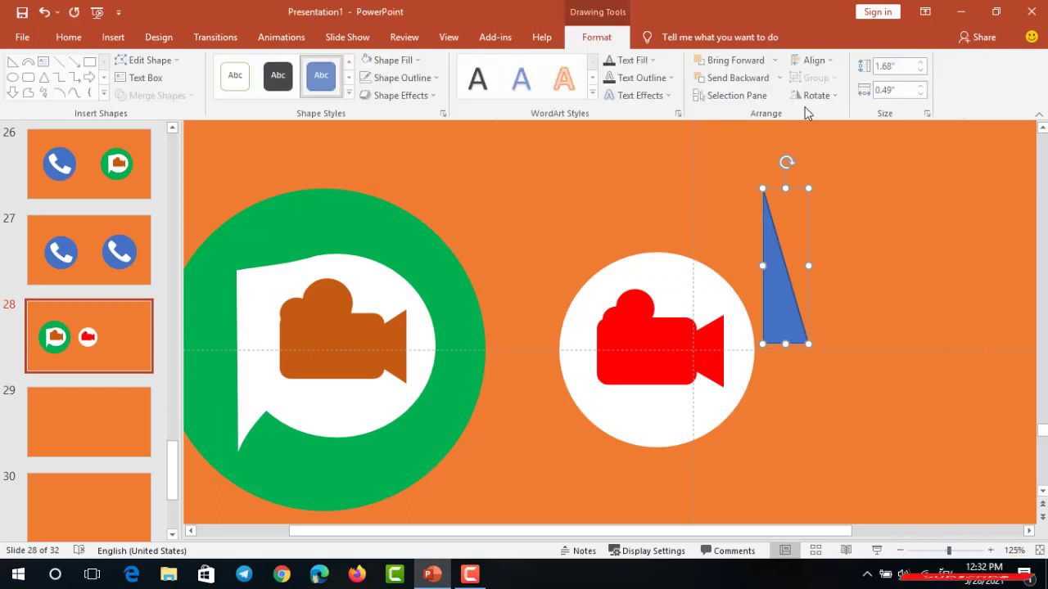
left_click(818, 95)
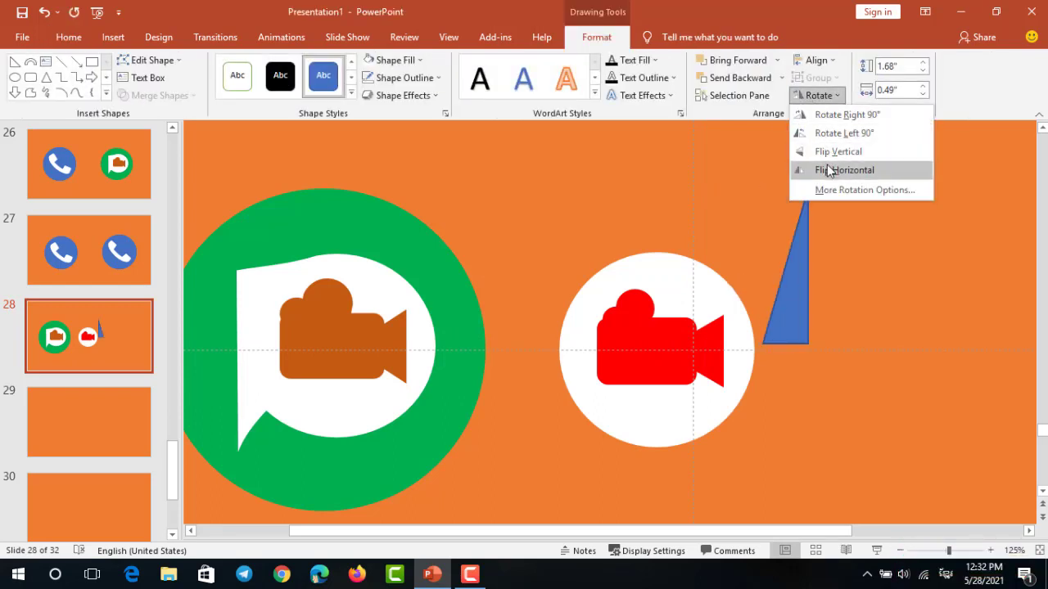
left_click(825, 151)
Place the right triangle over the circle's left edge, sized 2.12" x 0.62".
mouse_move(787, 219)
left_mouse_down()
mouse_move(591, 314)
mouse_move(585, 299)
left_mouse_up()
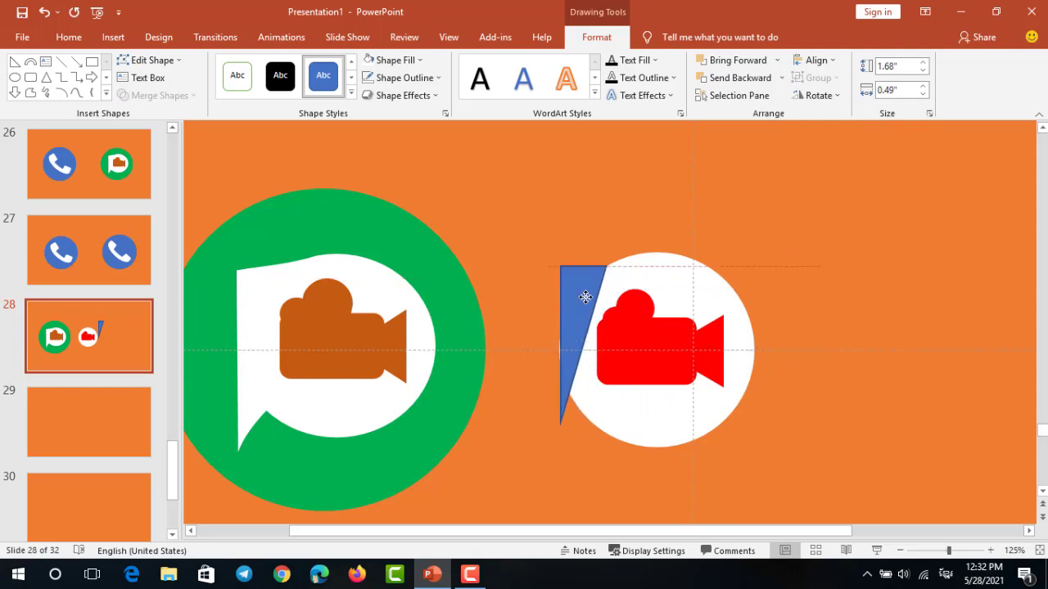
left_click_drag(586, 297, 585, 303)
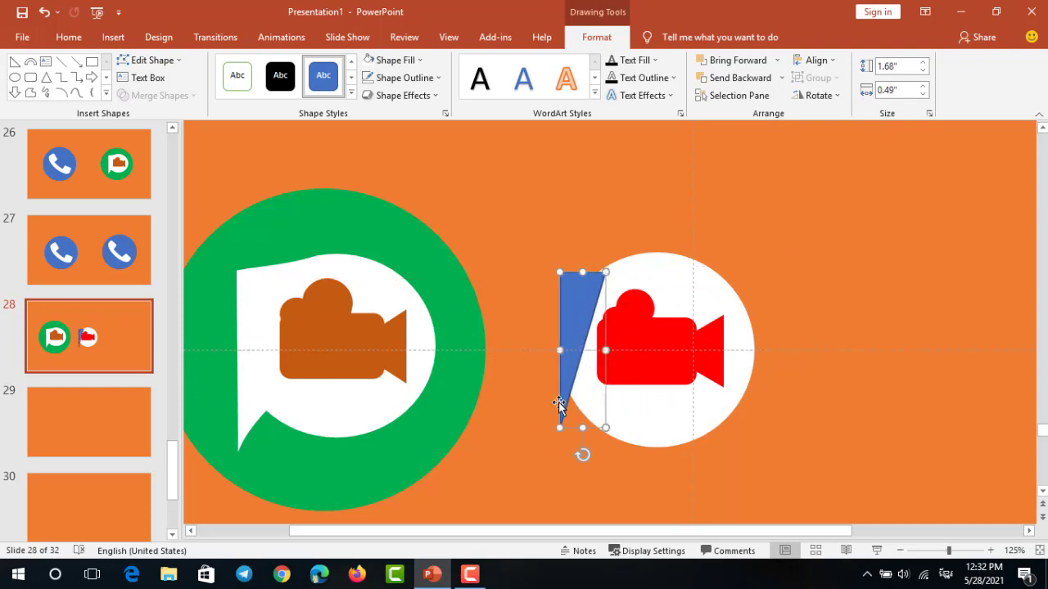
left_click_drag(559, 428, 547, 467)
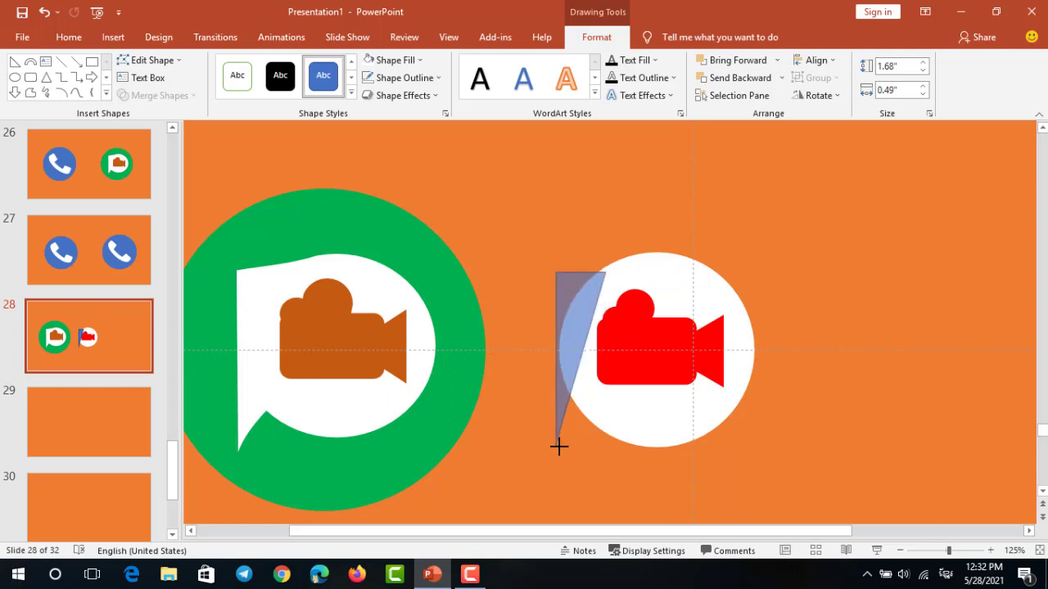
left_click_drag(561, 407, 566, 400)
scroll(588, 401, "up", 1, "ctrl")
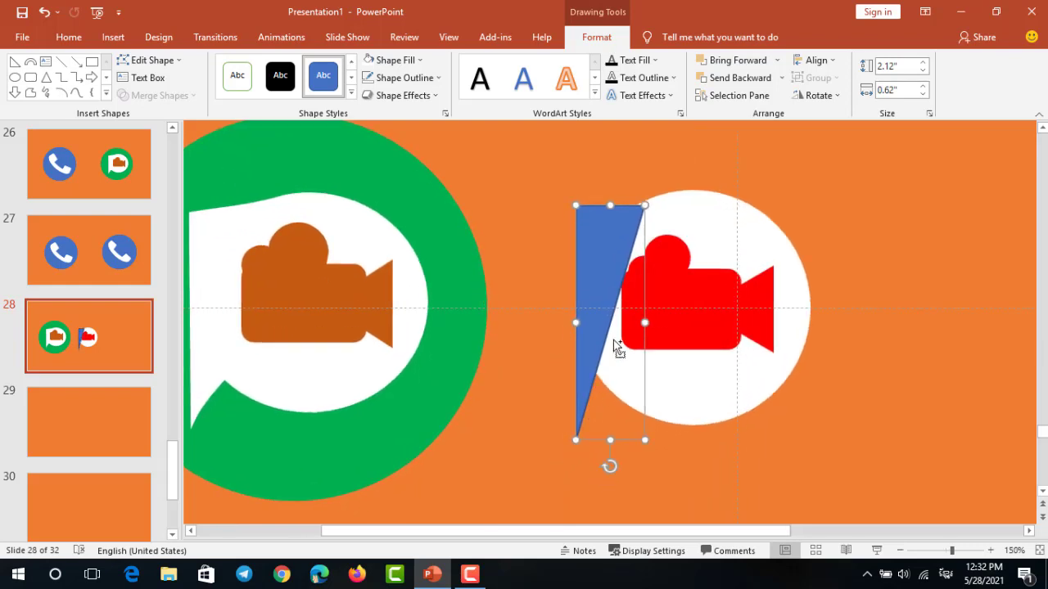
scroll(618, 233, "up", 1, "ctrl")
scroll(620, 219, "up", 1, "ctrl")
Edit the blue triangle's points, adjusting its top corners and bowing the slanted edge outward into a curved tail.
right_click(621, 218)
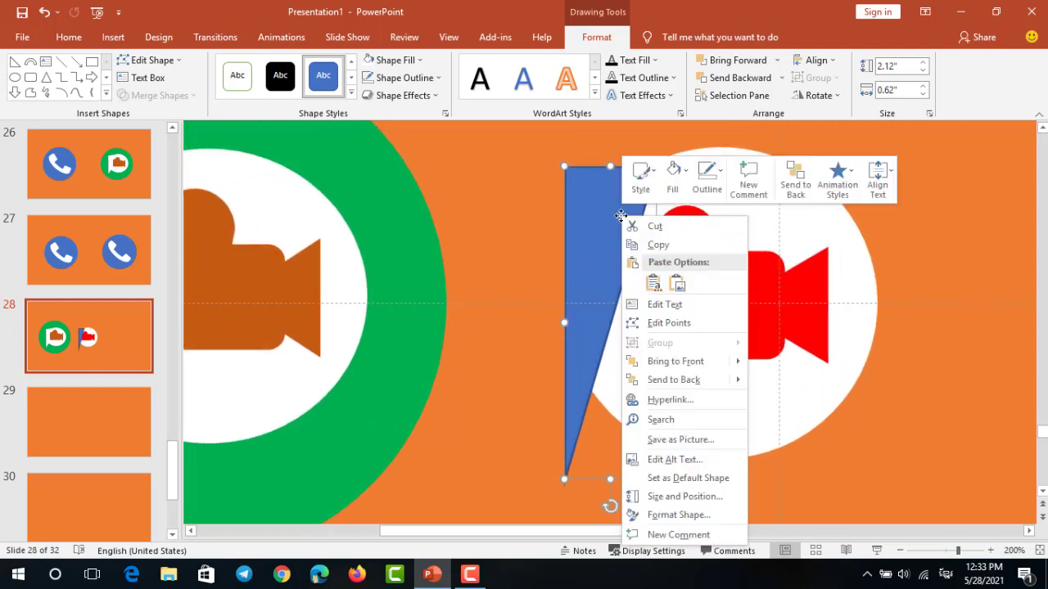
left_click(651, 319)
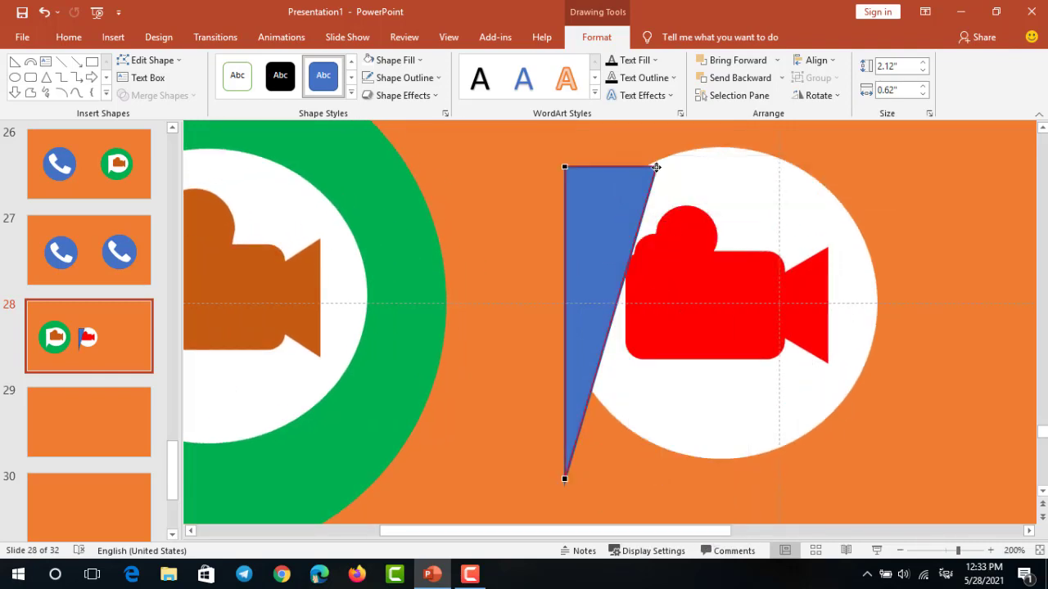
left_click_drag(656, 167, 681, 156)
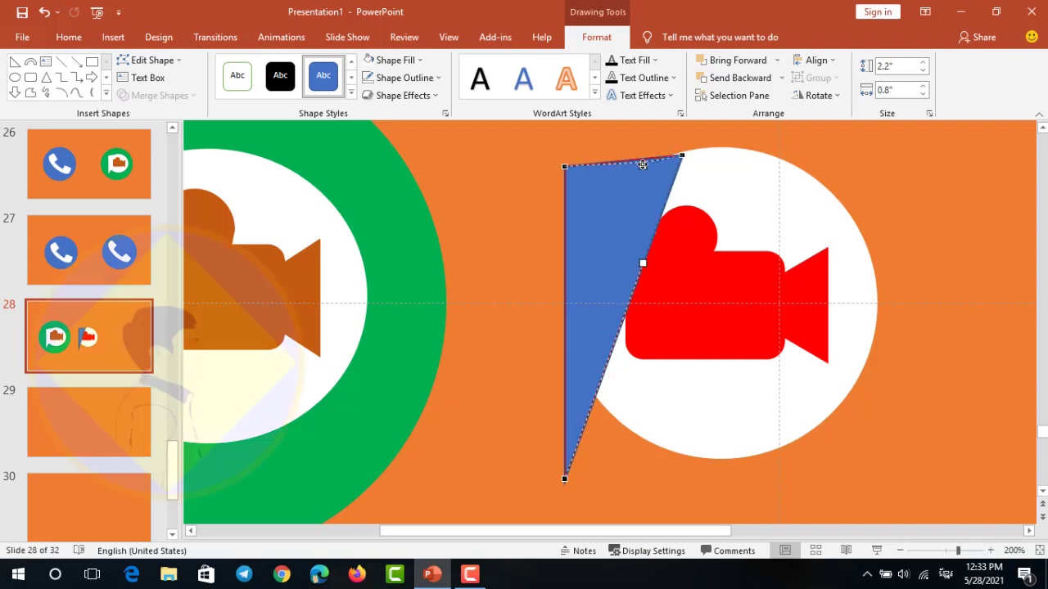
left_click(567, 167)
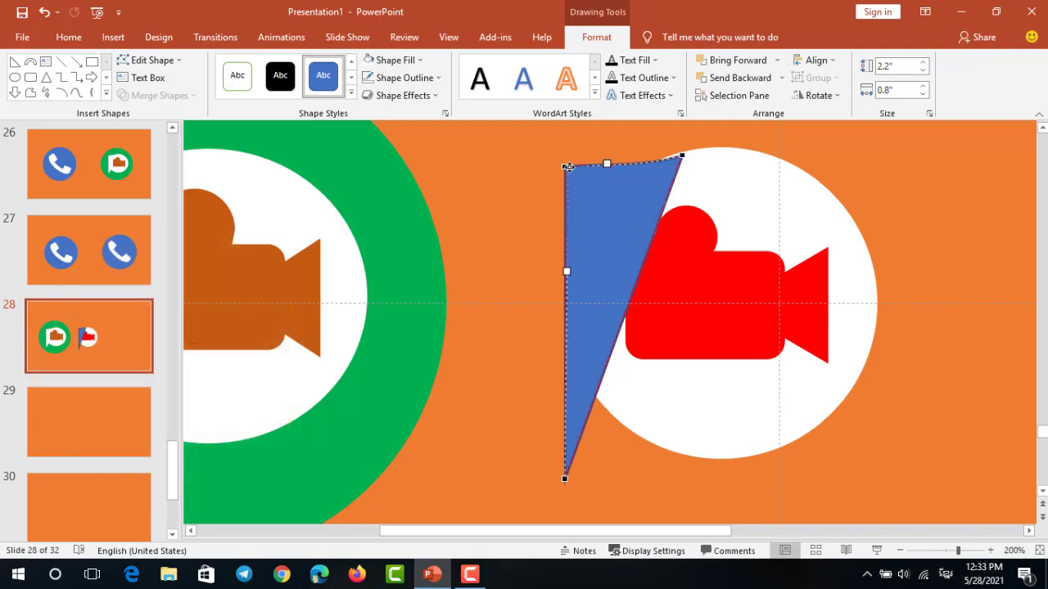
left_click_drag(567, 167, 566, 172)
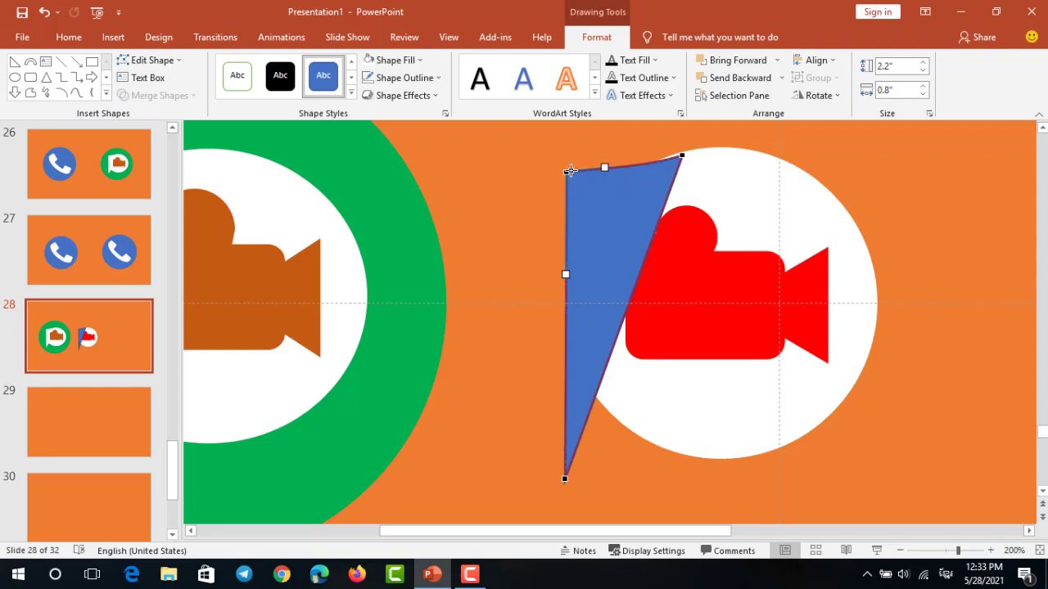
left_click_drag(569, 171, 565, 178)
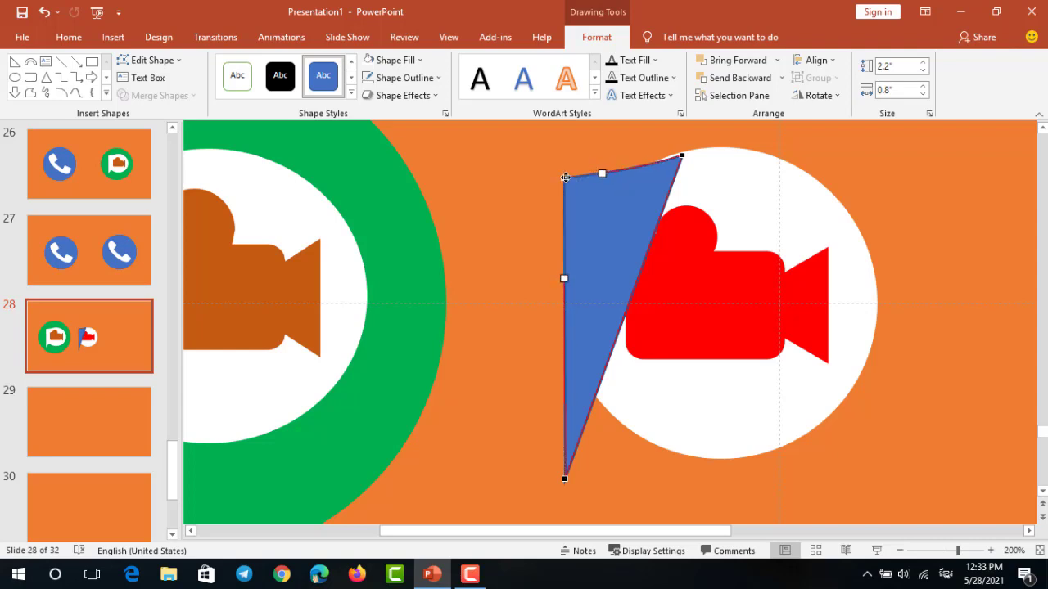
left_click(564, 280)
left_click_drag(684, 156, 677, 155)
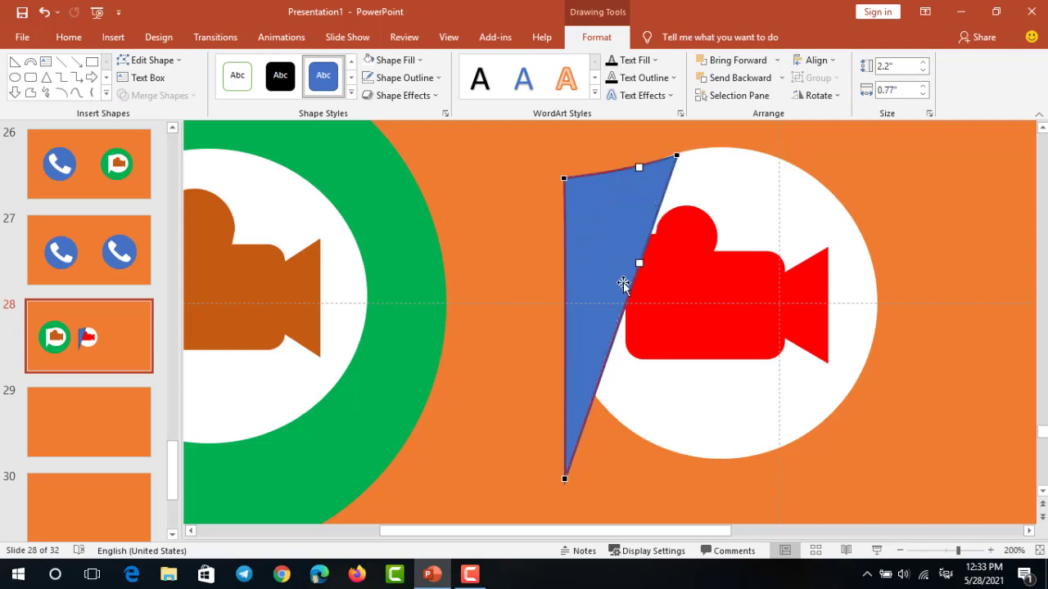
left_click_drag(640, 265, 784, 340)
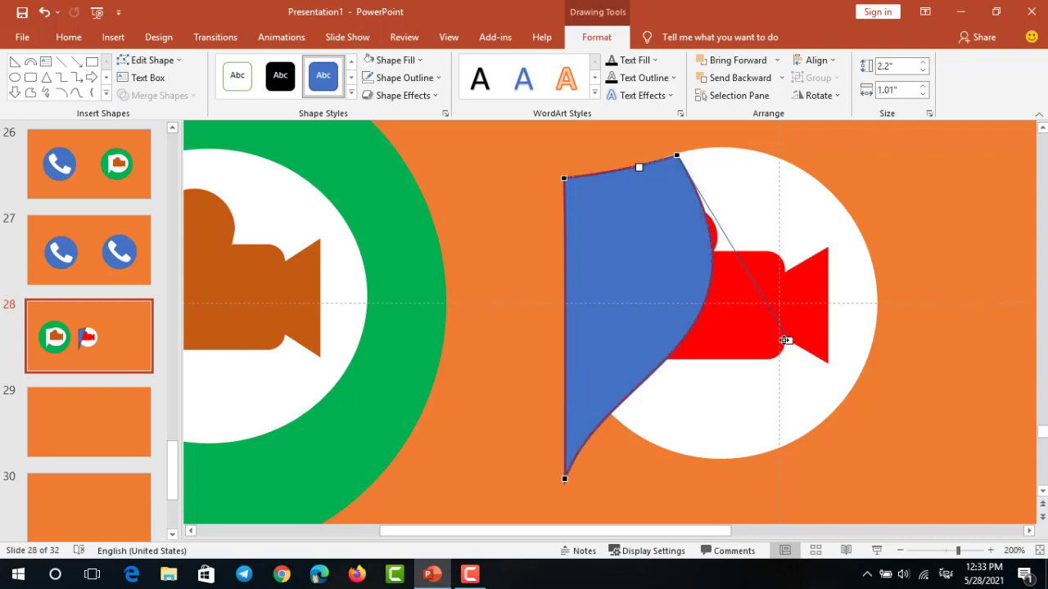
key("Escape")
left_click(544, 327)
Union the blue wedge and white circle into a single speech-bubble shape.
scroll(544, 328, "down", 5, "ctrl")
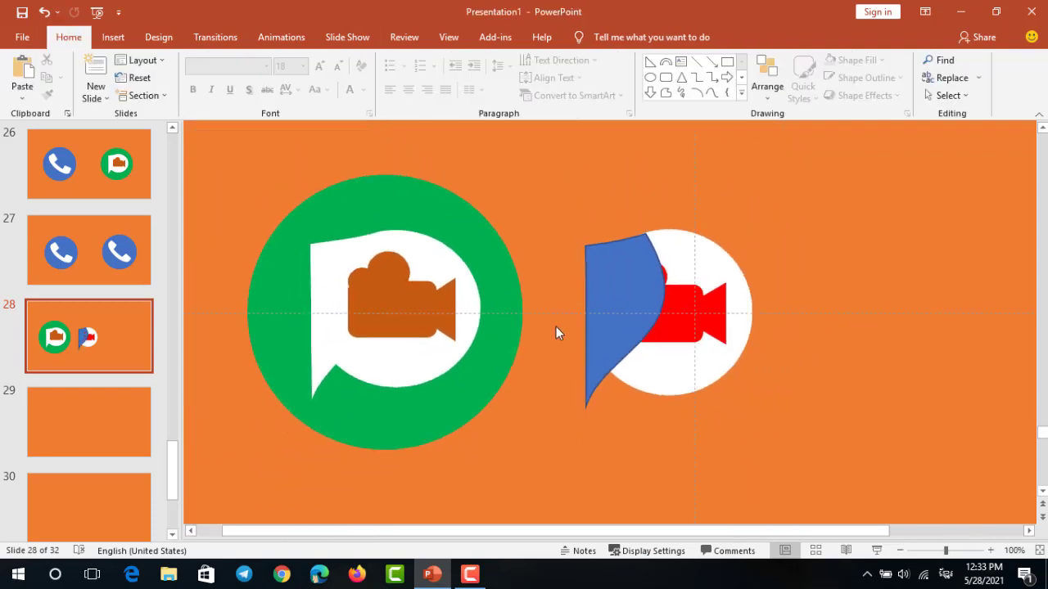
left_click(681, 266)
left_click(640, 273)
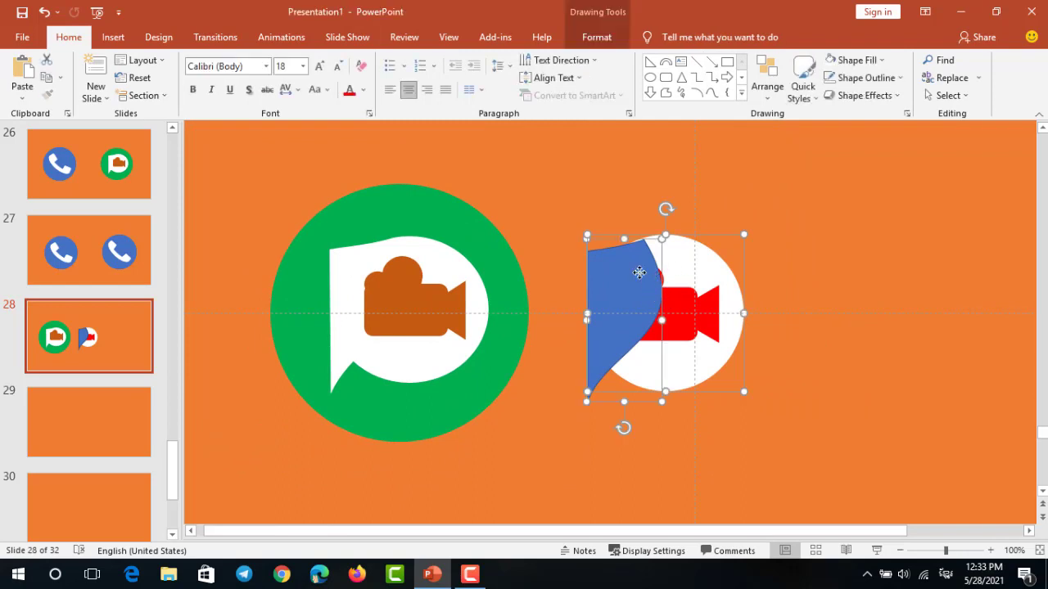
left_click(579, 39)
left_click(168, 96)
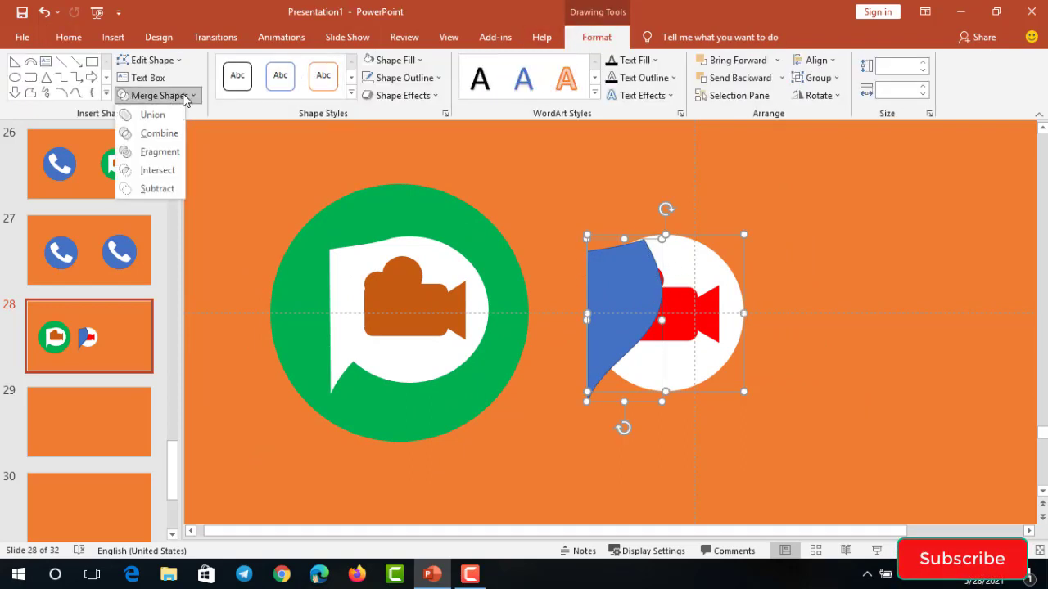
left_click(168, 118)
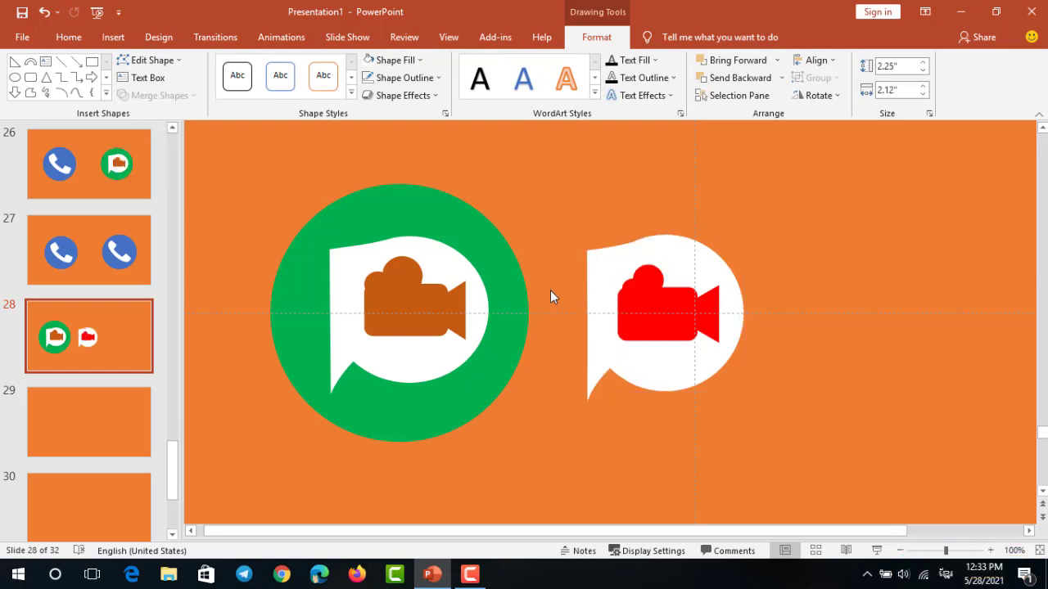
left_click(578, 296)
Fill the red camera shape with dark orange.
left_click(646, 303)
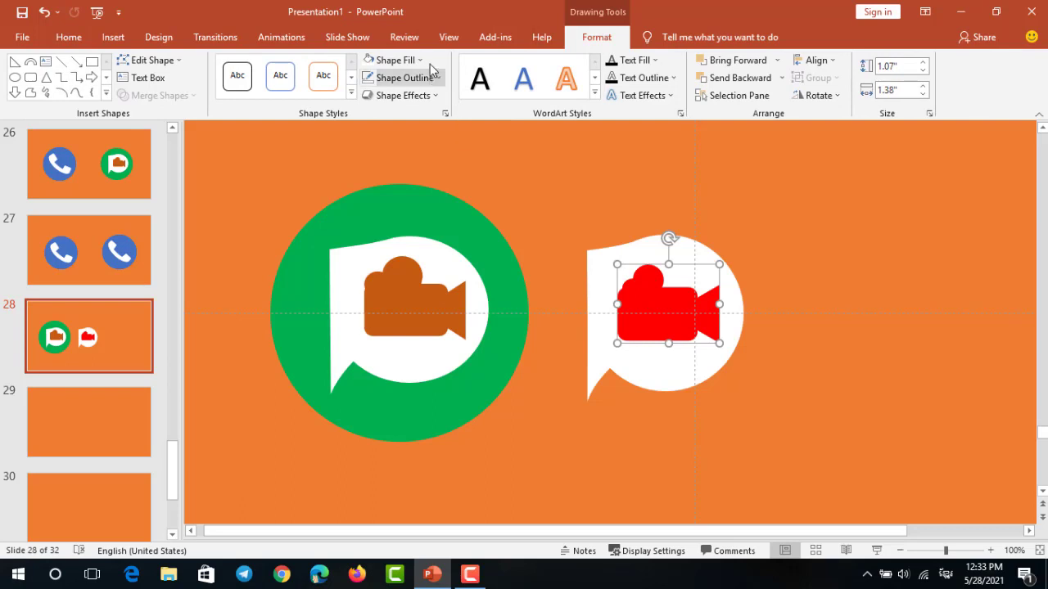
left_click(393, 59)
left_click(434, 146)
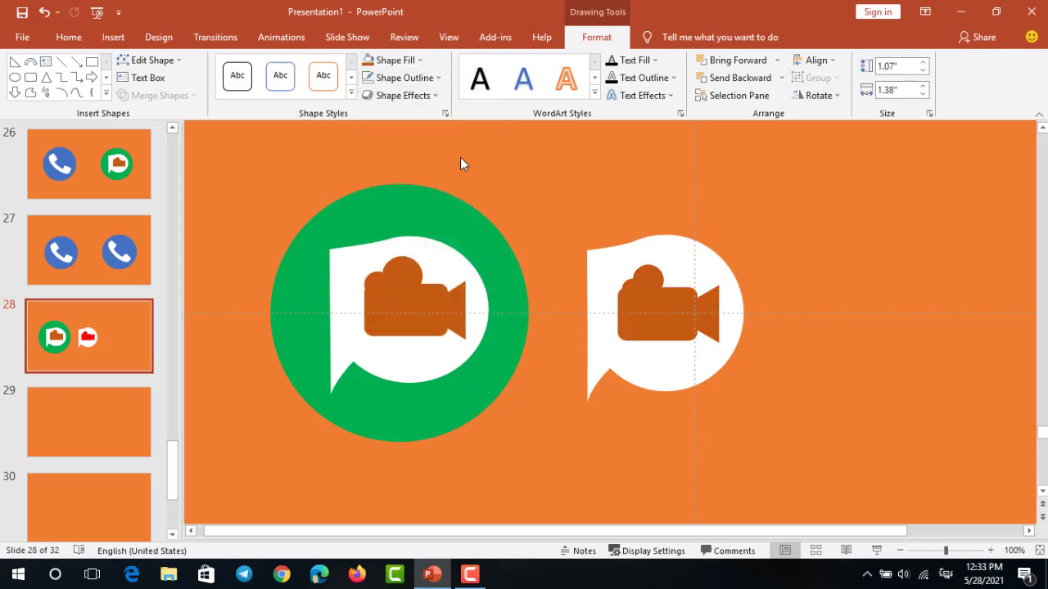
left_click(545, 185)
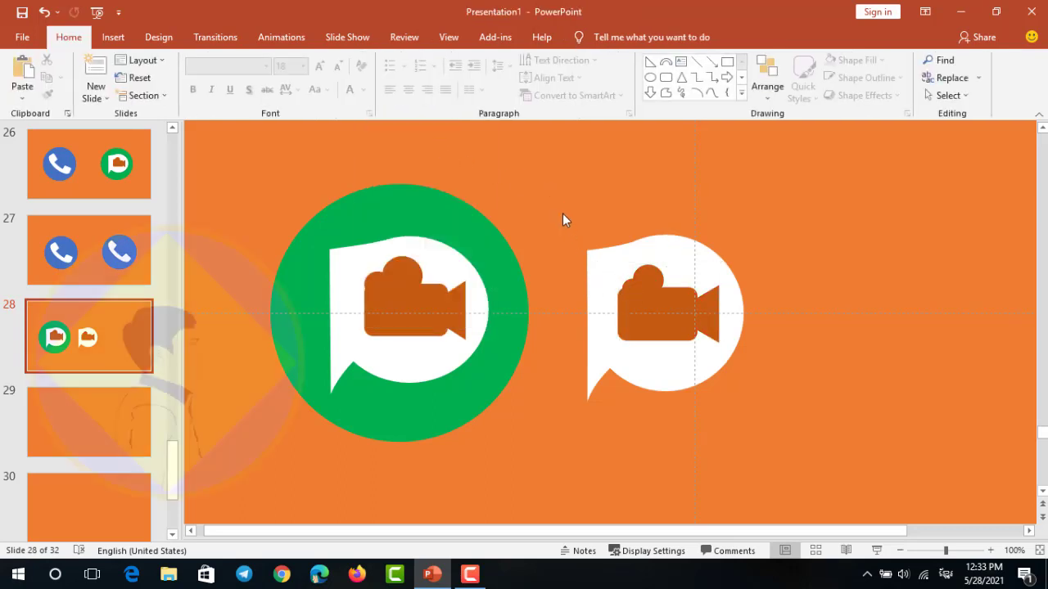
Group the speech bubble and camera into one icon.
left_click_drag(556, 197, 794, 452)
key("ctrl+g")
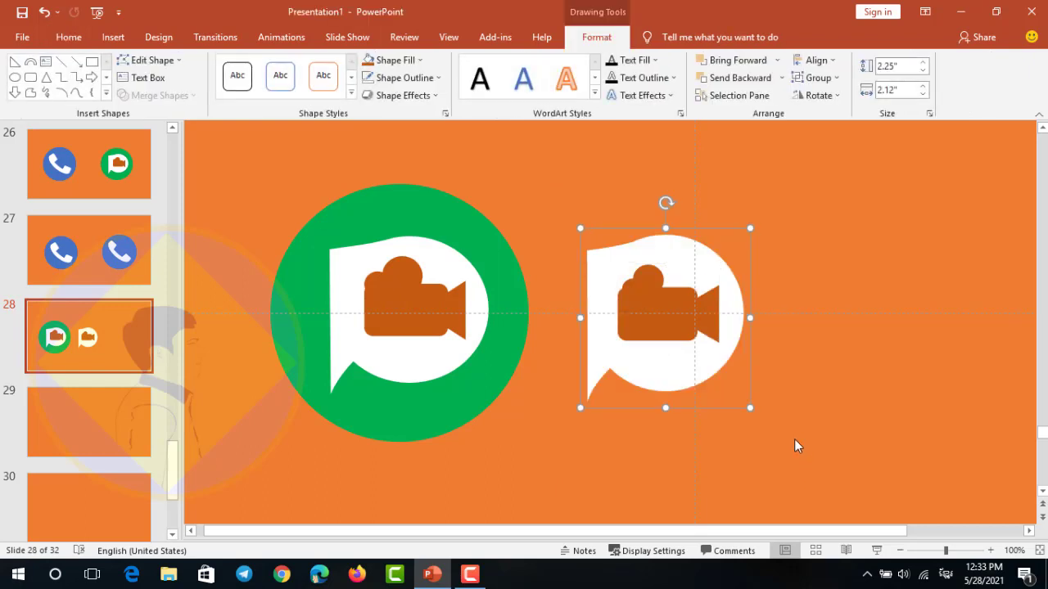
key("Escape")
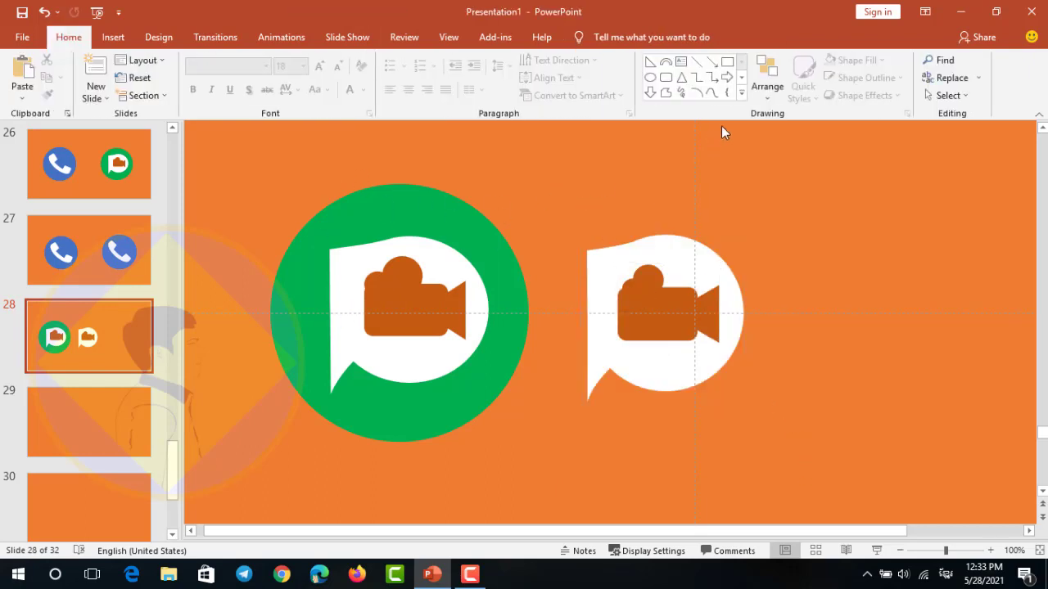
Draw a circle over the bubble icon and send it backward behind it.
left_click(650, 78)
left_click_drag(586, 146, 775, 384)
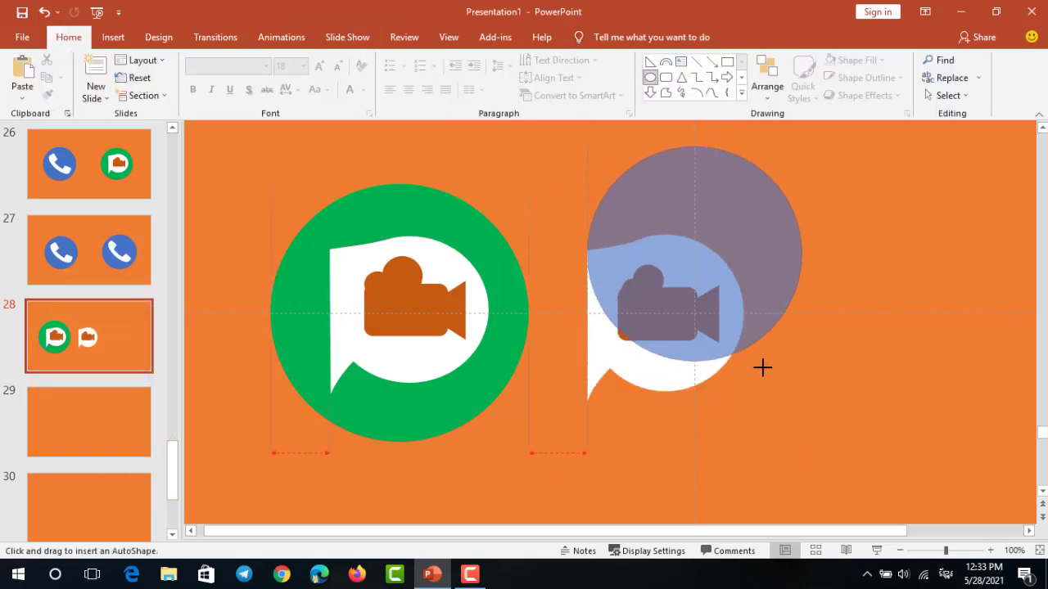
left_click_drag(748, 236, 728, 262)
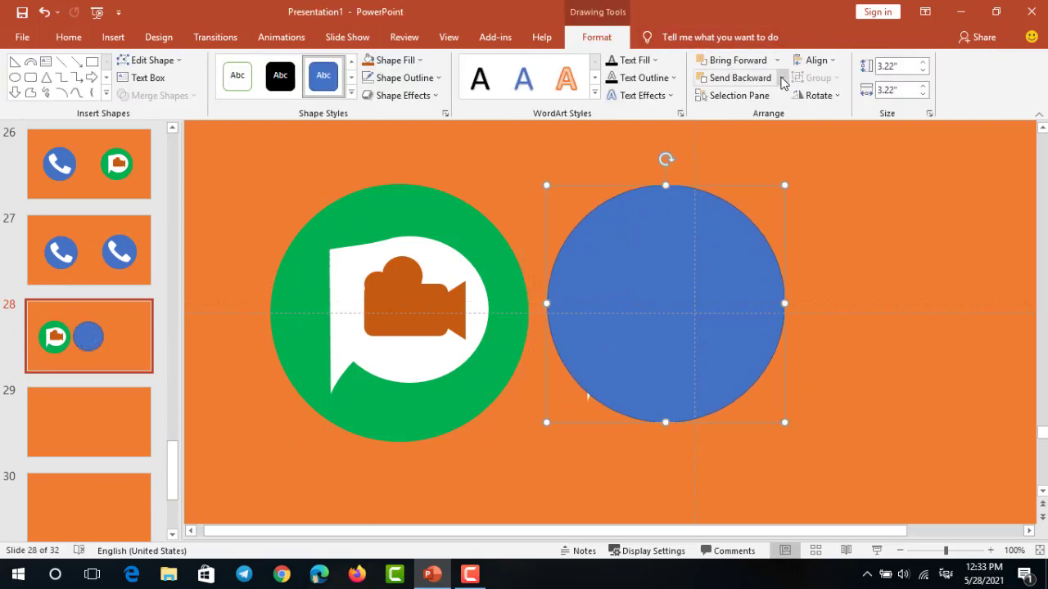
left_click(781, 78)
left_click(781, 115)
left_click_drag(758, 224, 746, 240)
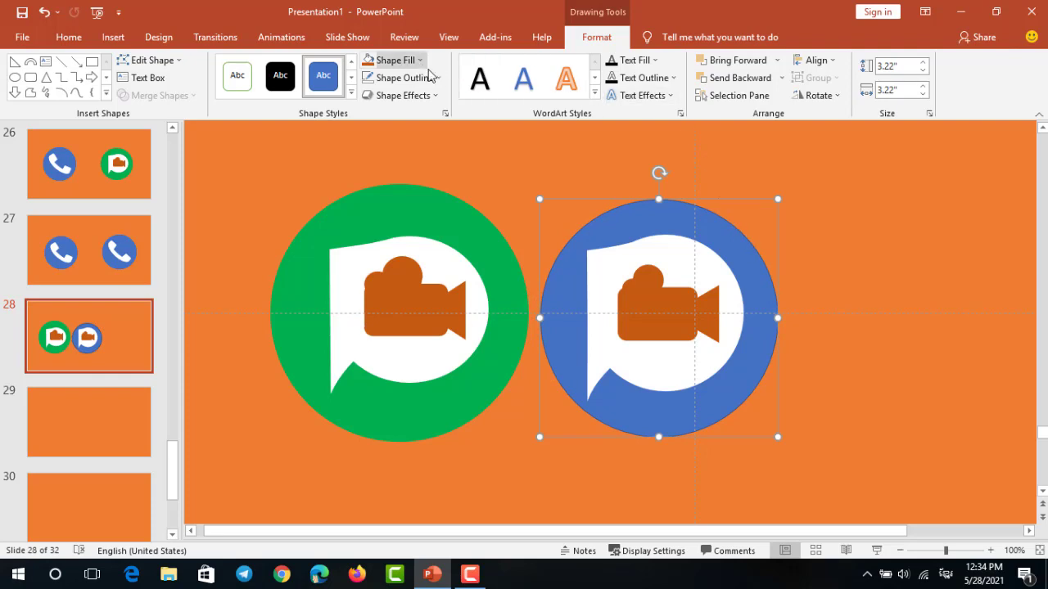
Fill the circle standard green, enlarge it to 3.5 inches, and move the icon beside the left one.
left_click(404, 77)
left_click(412, 250)
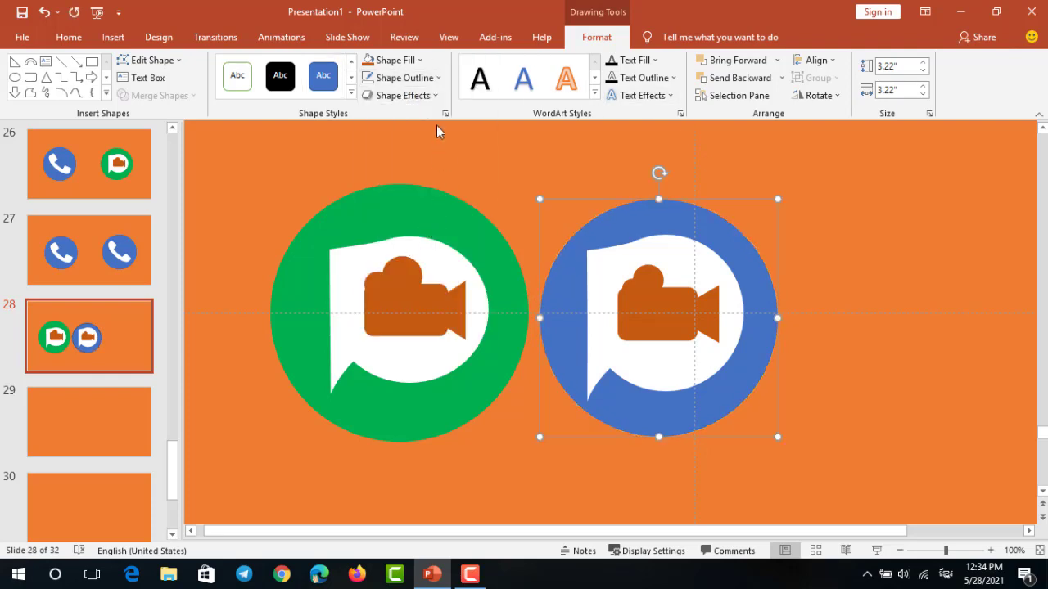
left_click(393, 60)
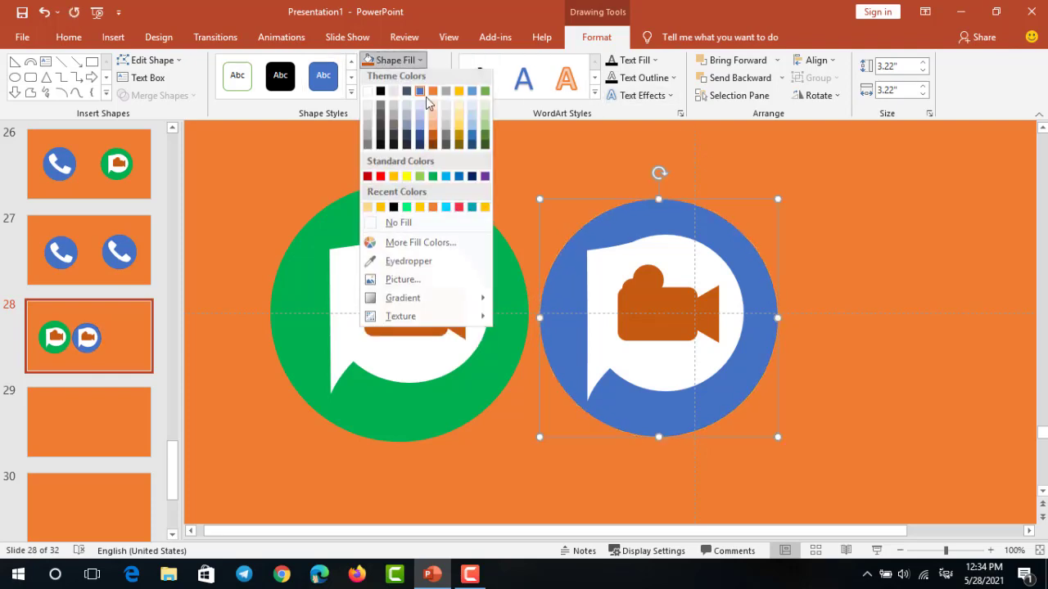
left_click(432, 179)
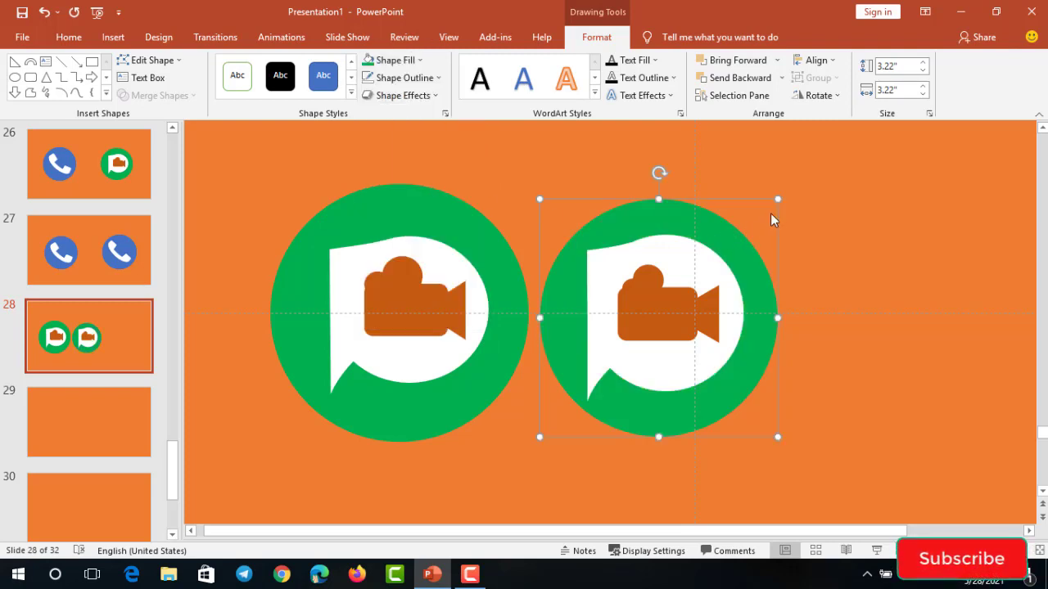
left_click_drag(777, 199, 798, 177)
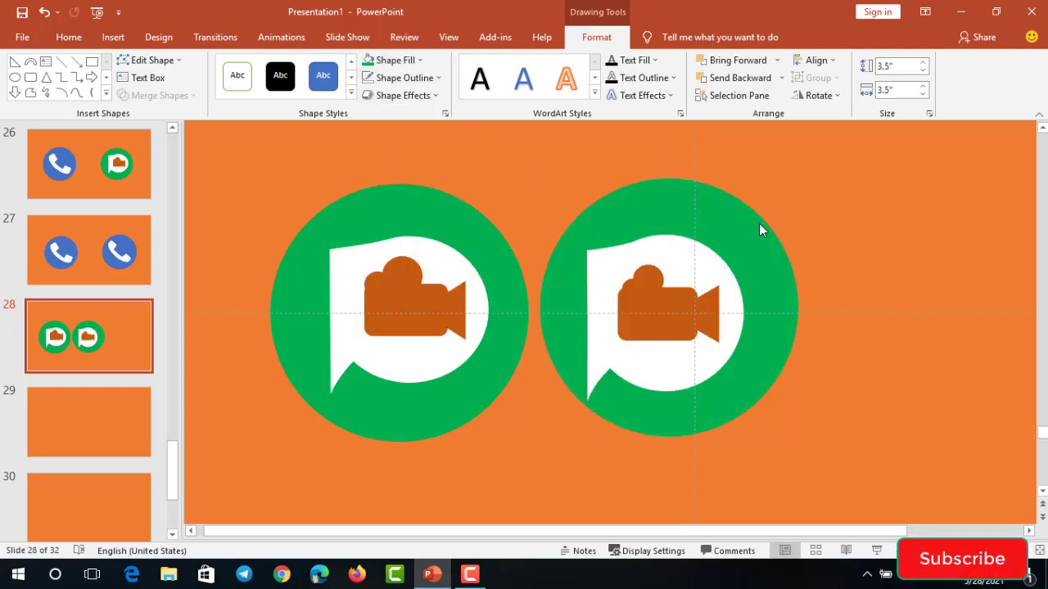
left_click(759, 223)
left_click_drag(758, 224, 751, 228)
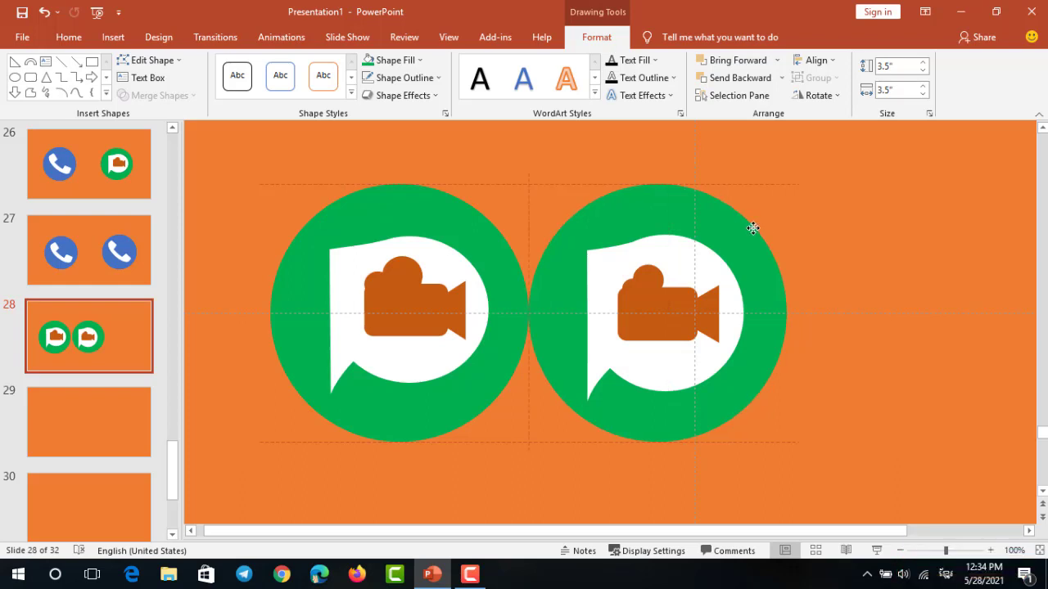
Shift the left icon slightly left and move the whole right icon farther right.
left_click_drag(455, 229, 440, 229)
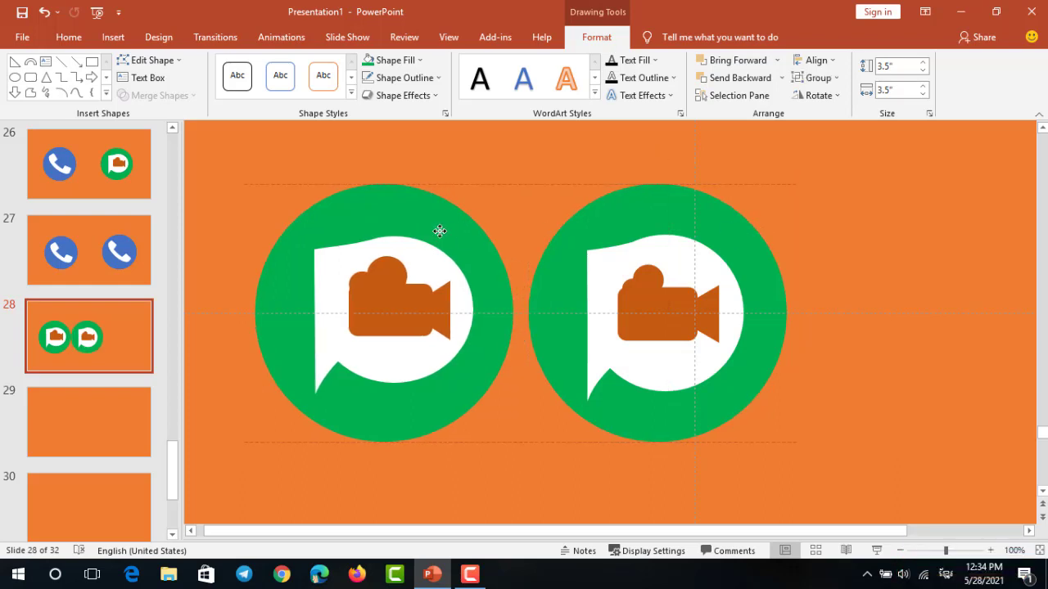
left_click(585, 231)
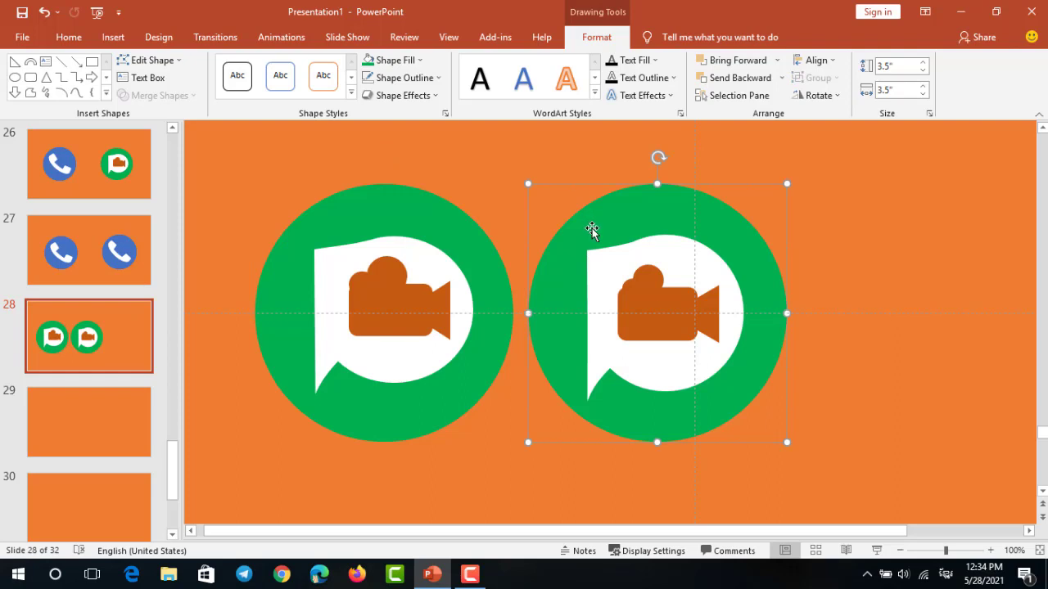
left_click_drag(591, 230, 596, 228)
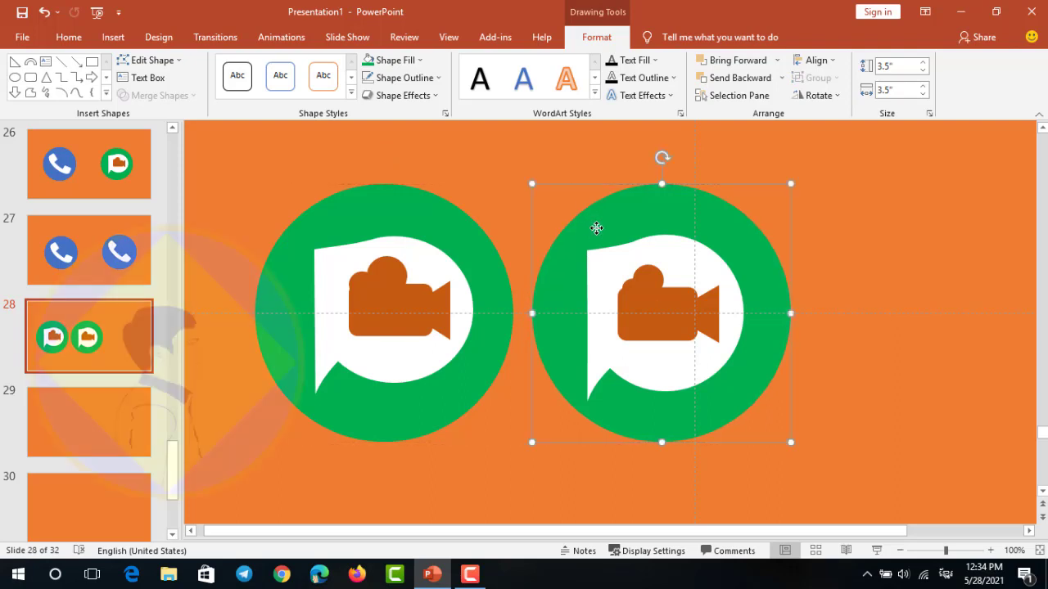
left_click(828, 254)
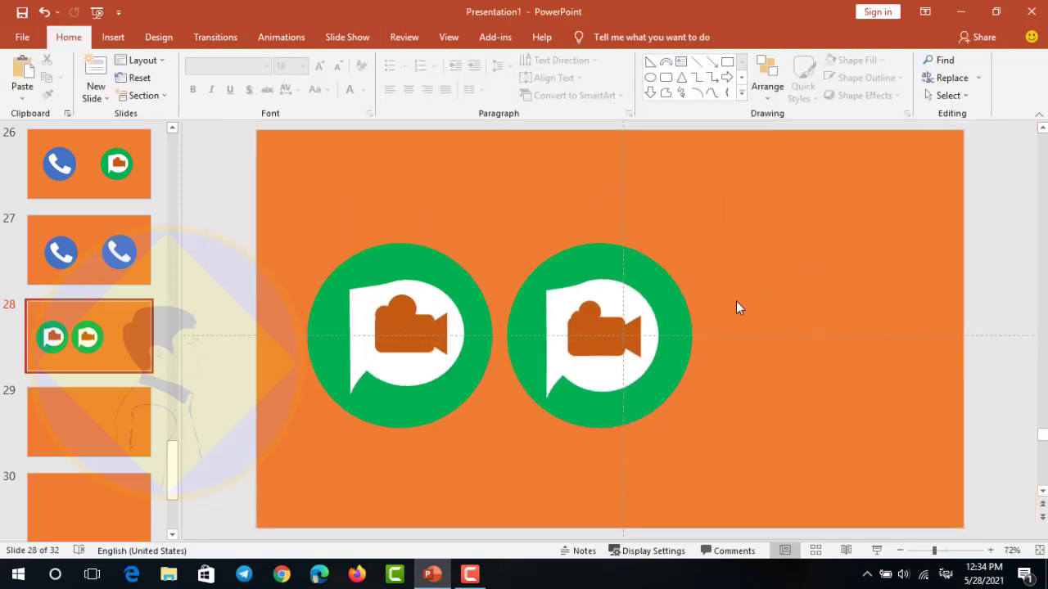
left_click_drag(499, 178, 741, 479)
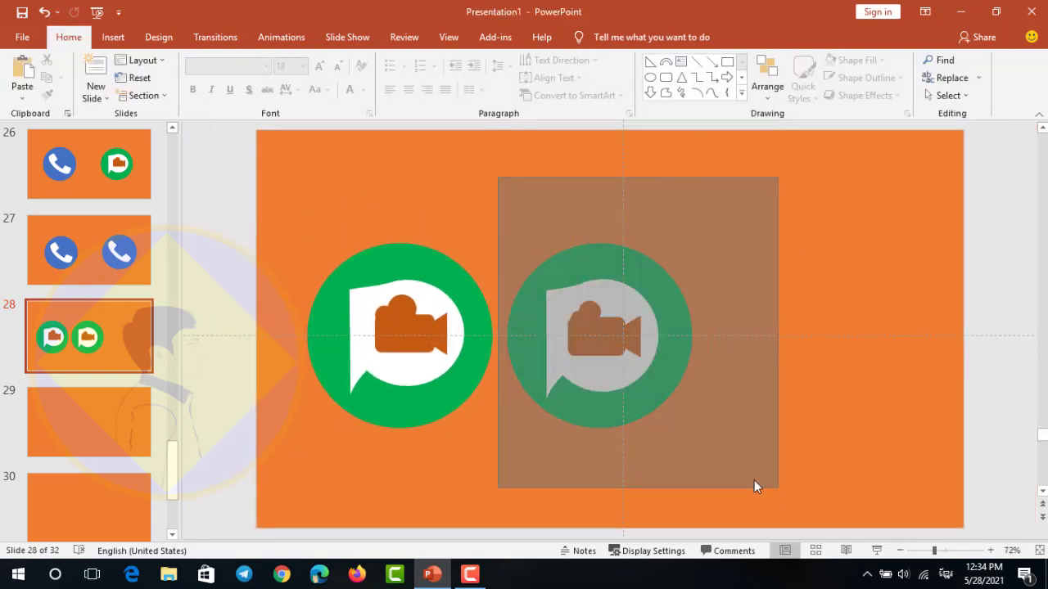
left_click_drag(603, 318, 677, 317)
left_click(847, 387)
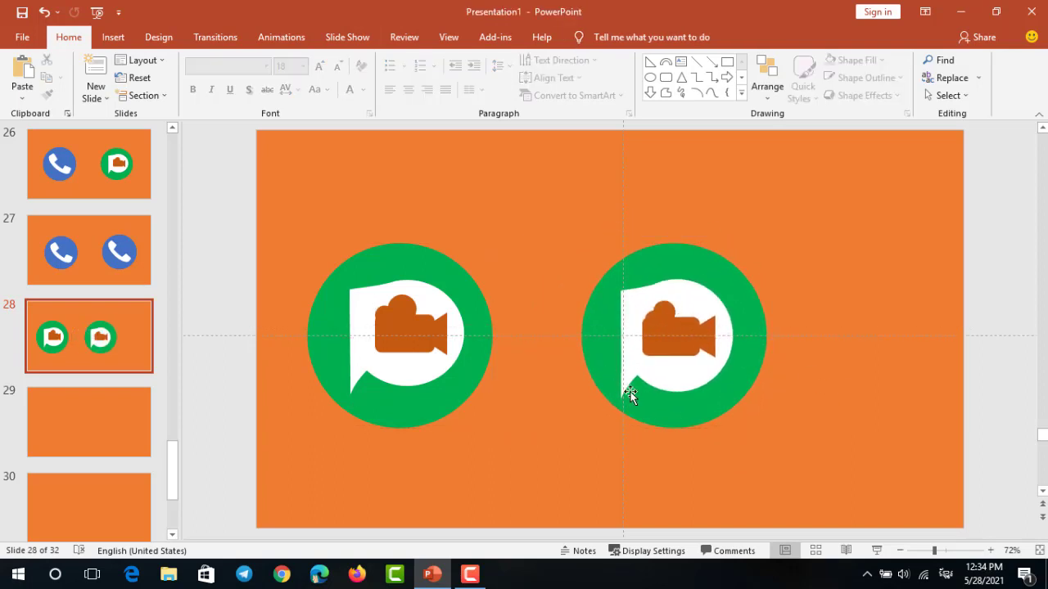
scroll(489, 265, "up", 2)
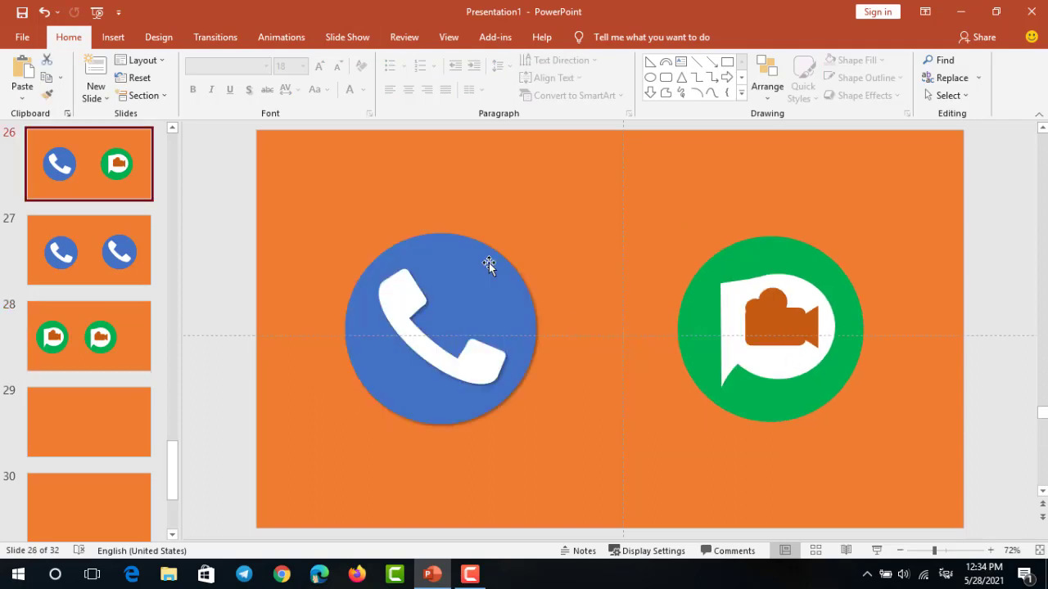